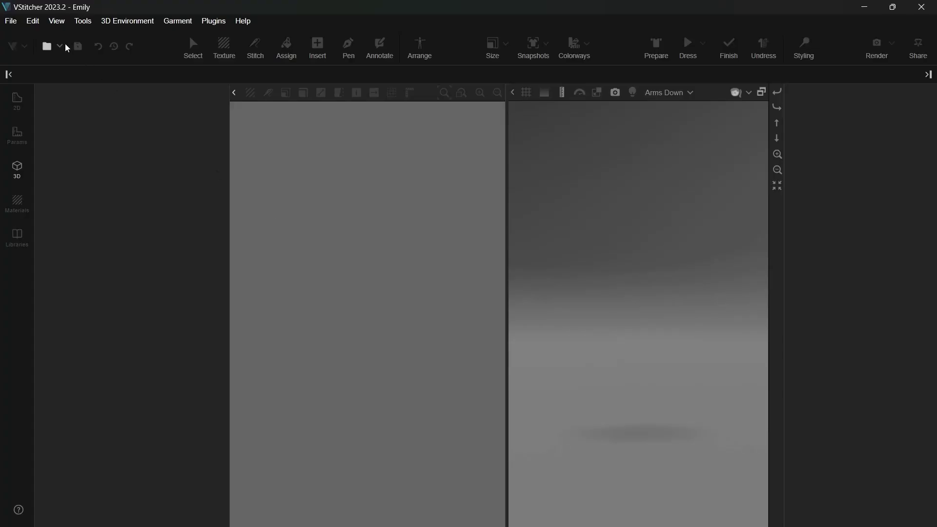
# Step: Find the Emily avatar in the Browzwear Cloud Library's avatar collection, preview it from several angles and download it
pyautogui.click(12, 21)
pyautogui.click(78, 249)
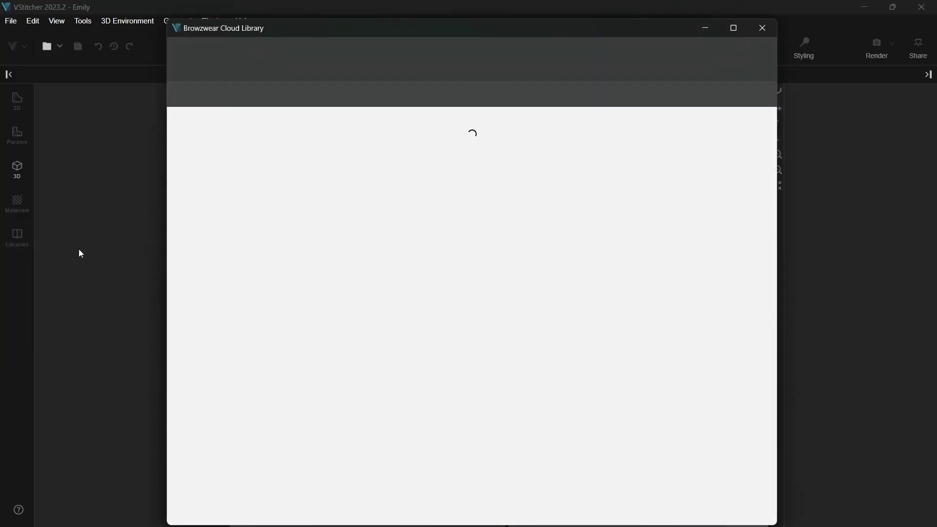
pyautogui.click(429, 221)
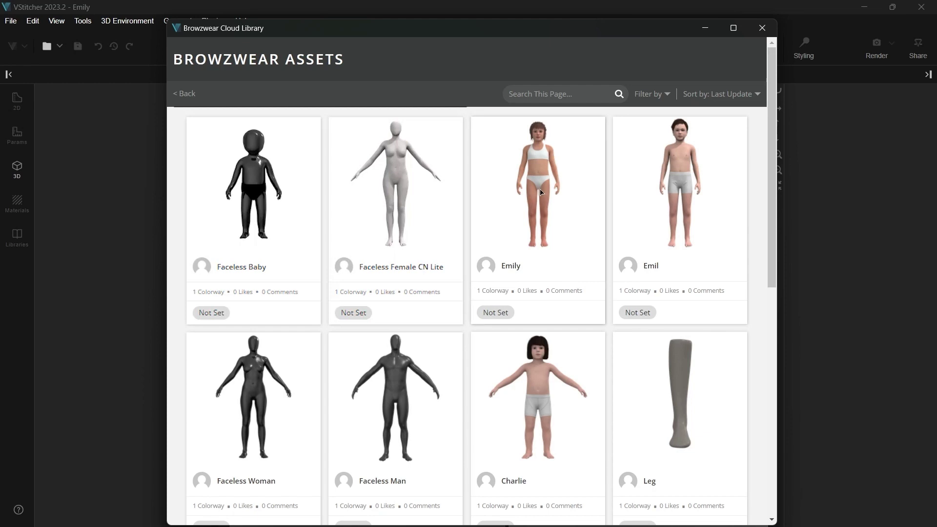
pyautogui.click(249, 229)
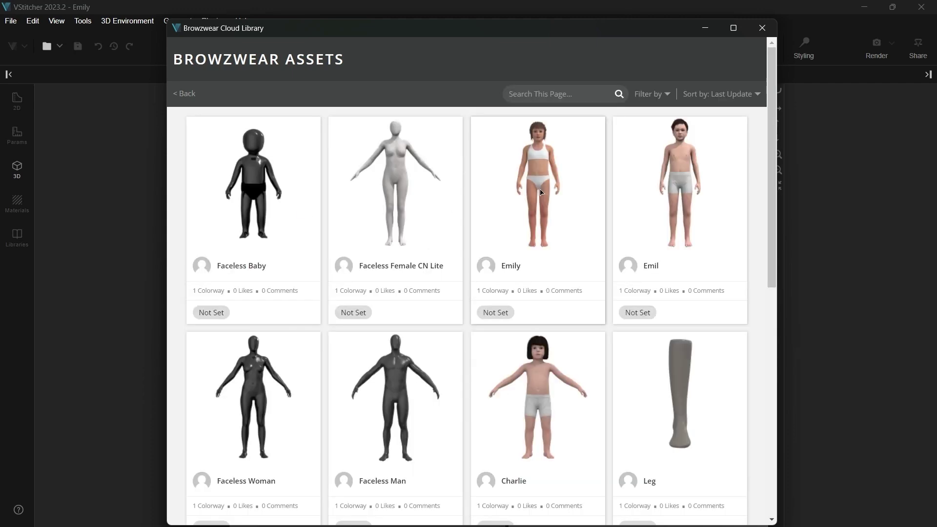
pyautogui.click(540, 192)
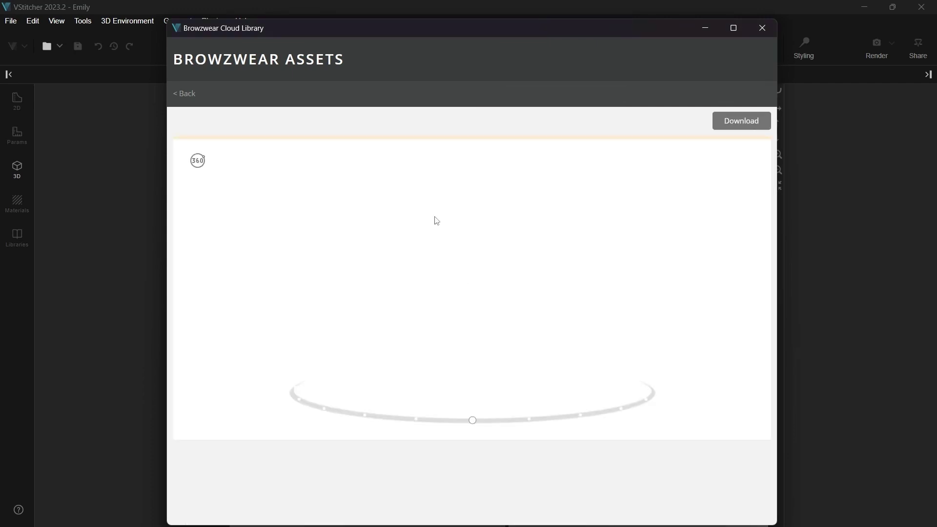
pyautogui.moveTo(506, 416); pyautogui.dragTo(657, 415)
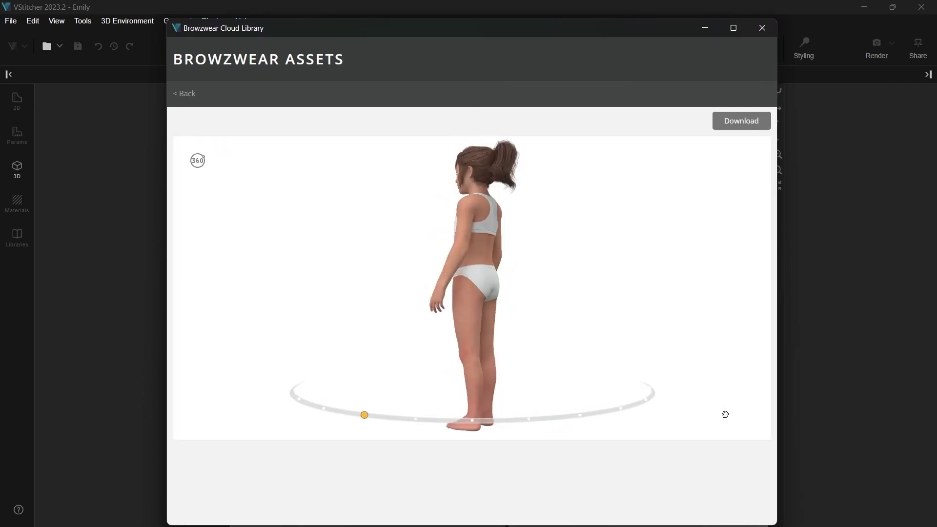
pyautogui.click(744, 123)
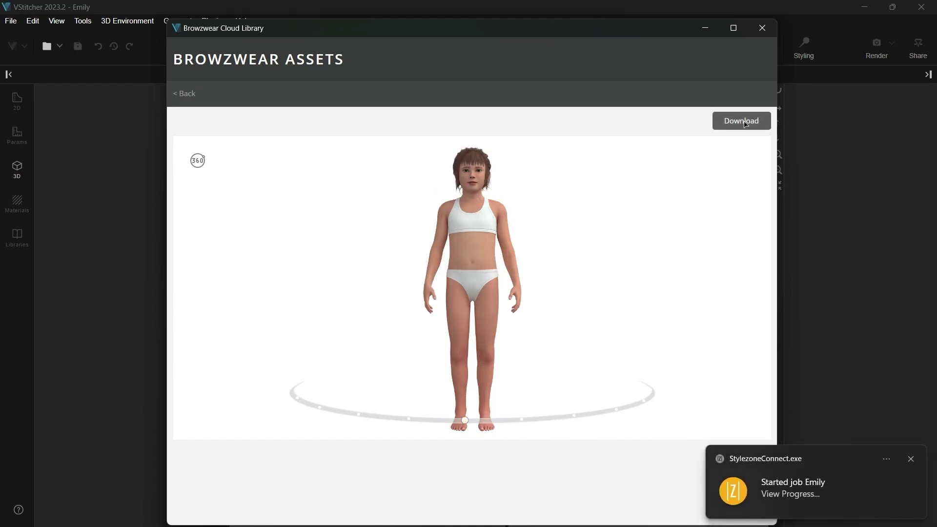
# Step: Examine the garment styles offered in the cloud library's Women collection
pyautogui.click(186, 93)
pyautogui.click(185, 93)
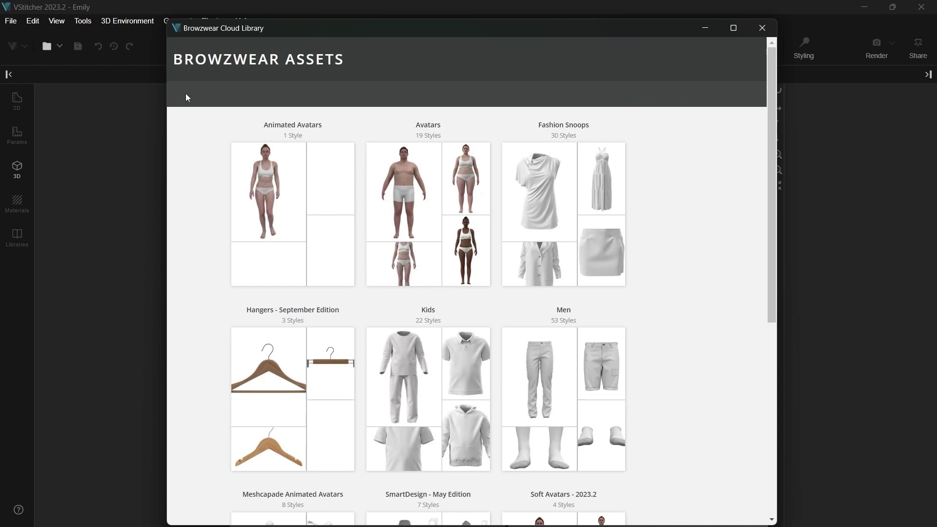
pyautogui.scroll(-5, 199, 131)
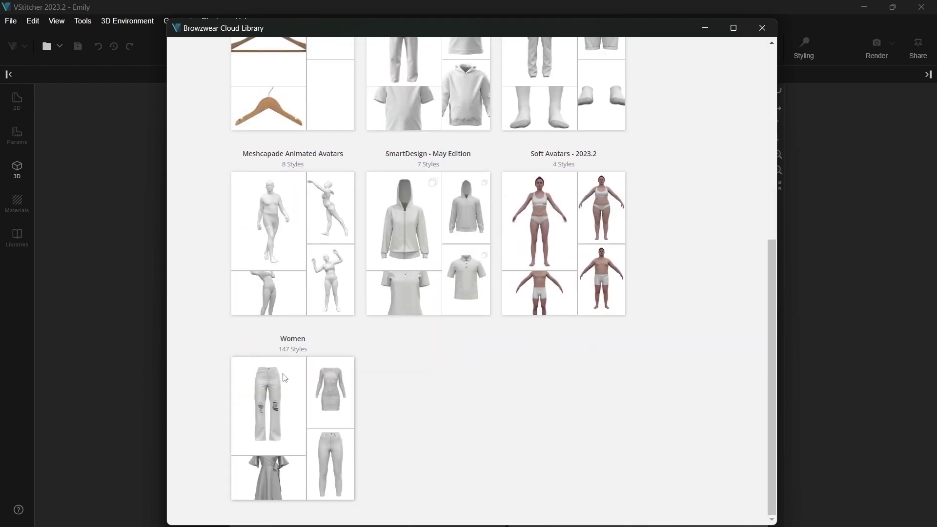
pyautogui.click(285, 379)
pyautogui.scroll(-5, 286, 382)
pyautogui.scroll(-15, 287, 385)
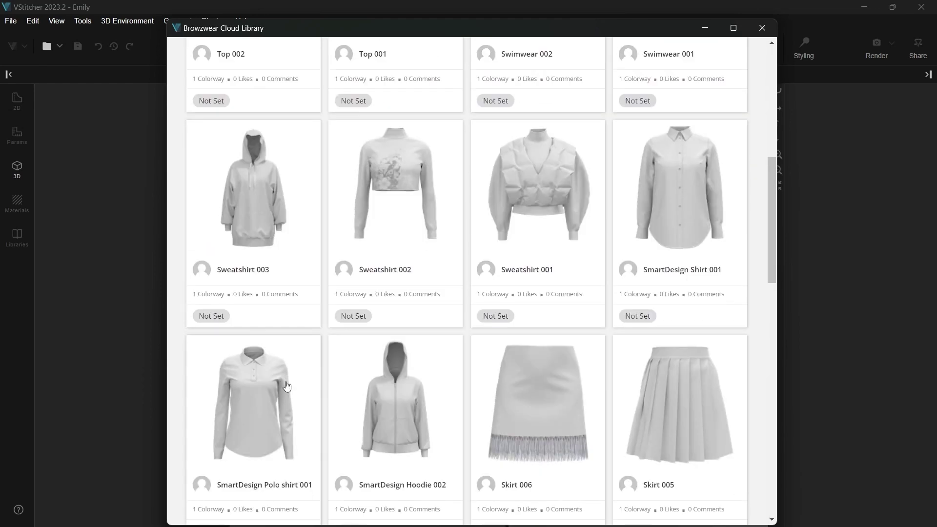
pyautogui.scroll(-15, 286, 387)
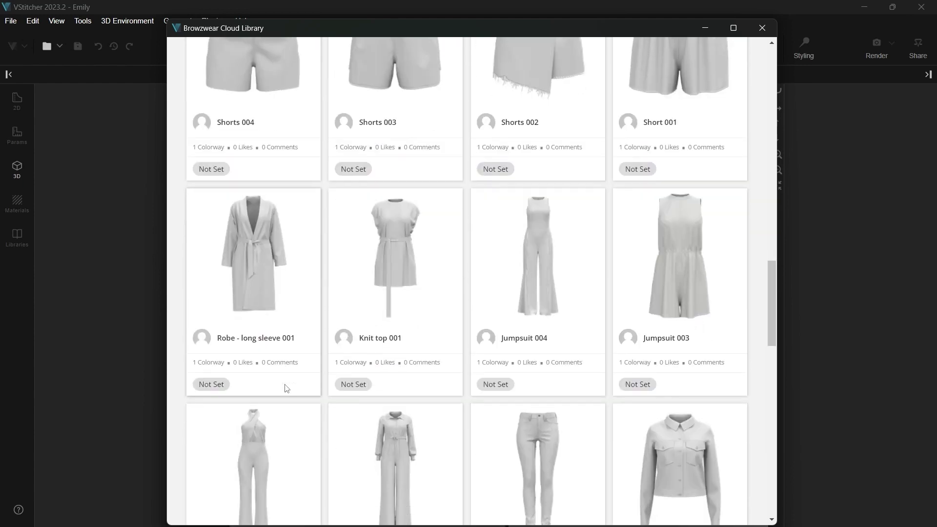
pyautogui.scroll(-14, 287, 388)
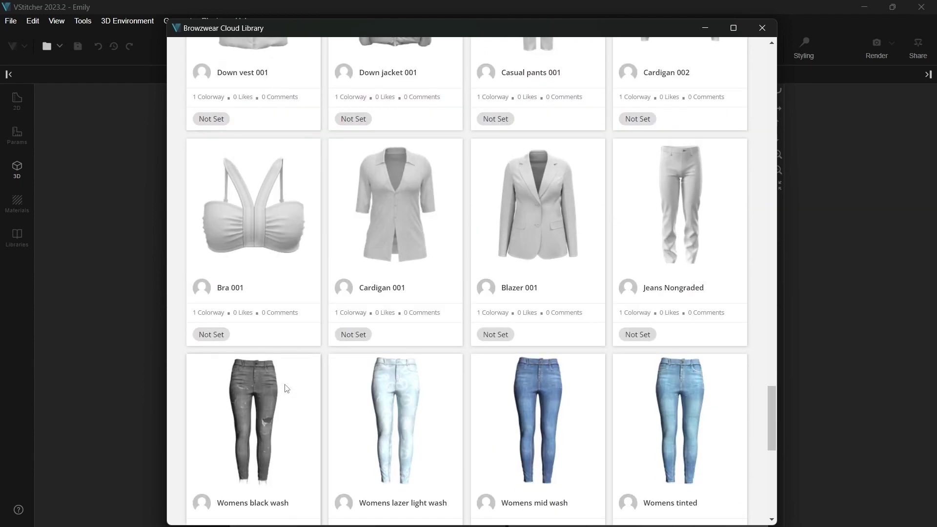
pyautogui.scroll(4, 286, 386)
pyautogui.click(179, 92)
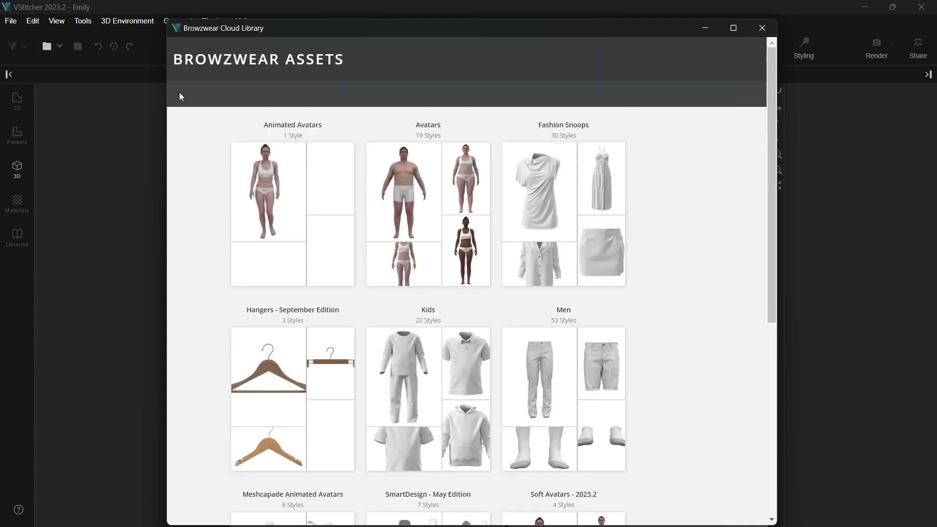
# Step: Download the Crewneck T-Shirt from the Kids collection and load it into the workspace
pyautogui.click(428, 389)
pyautogui.scroll(-3, 427, 389)
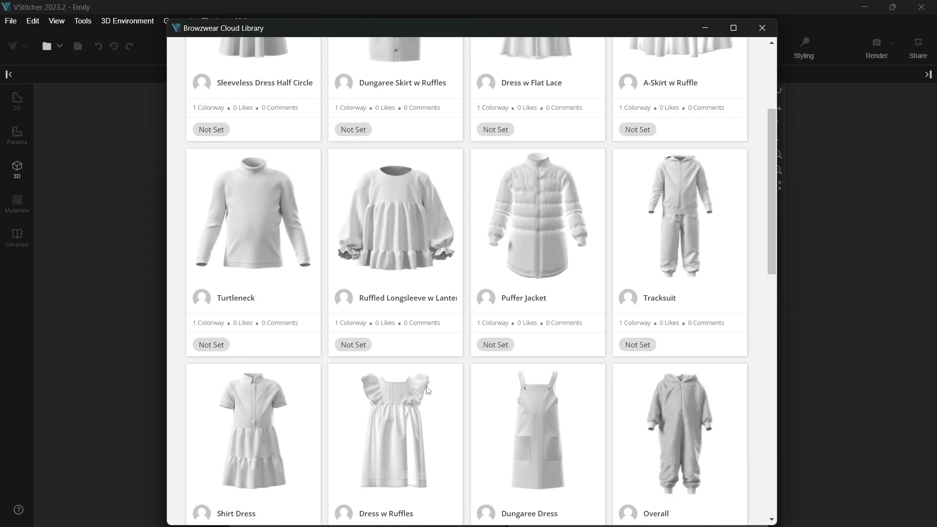
pyautogui.scroll(-10, 428, 391)
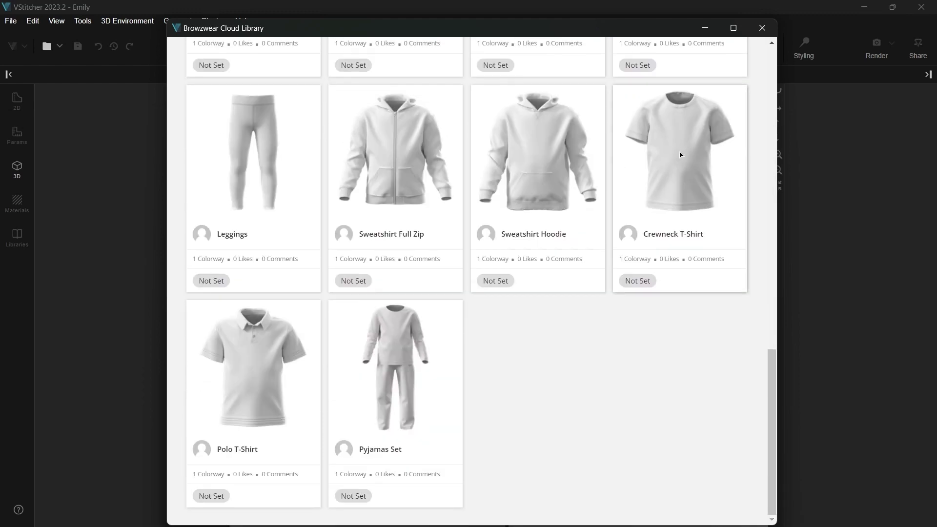
pyautogui.click(681, 155)
pyautogui.click(740, 121)
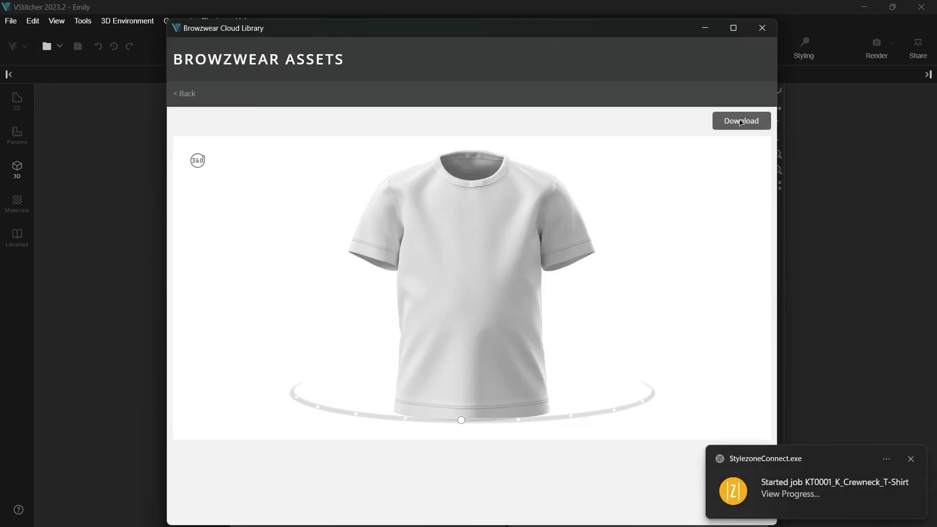
pyautogui.click(760, 30)
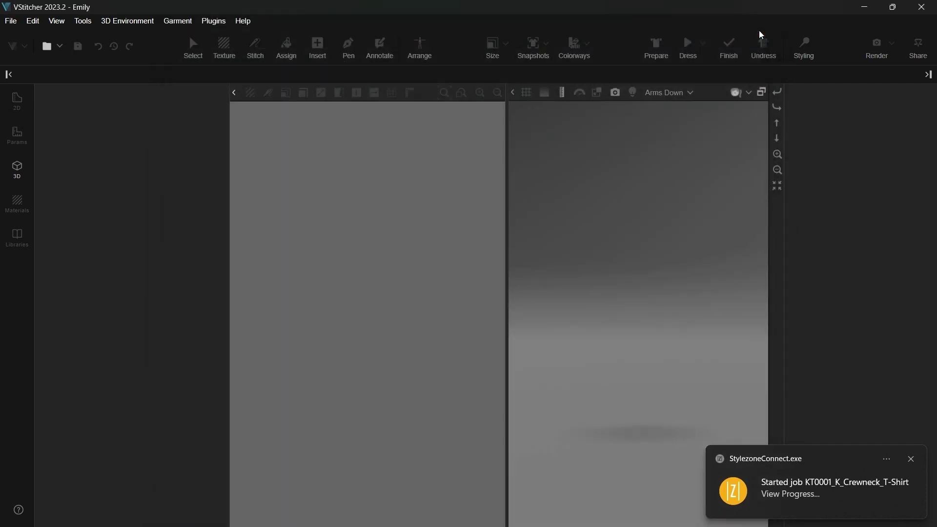
pyautogui.click(513, 315)
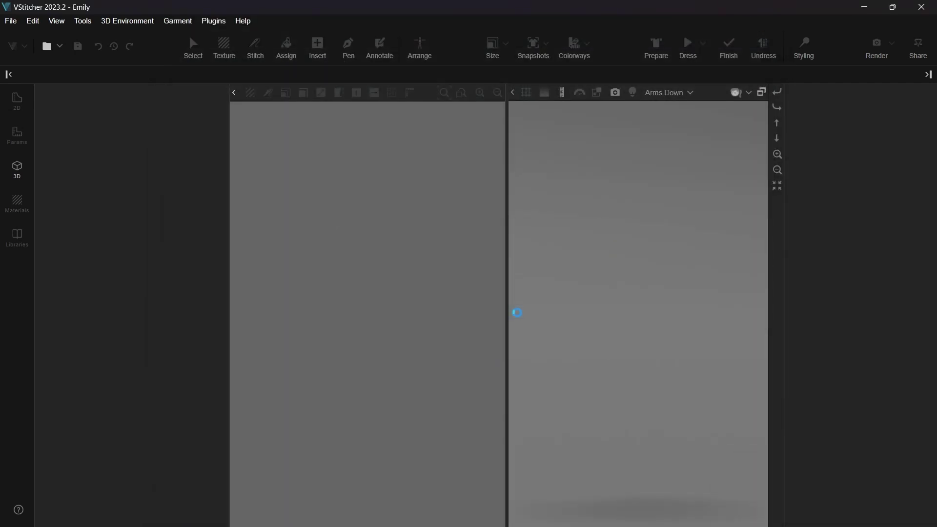
# Step: Import the downloaded Emily avatar and dress it in the crewneck T-shirt
pyautogui.click(19, 173)
pyautogui.click(46, 172)
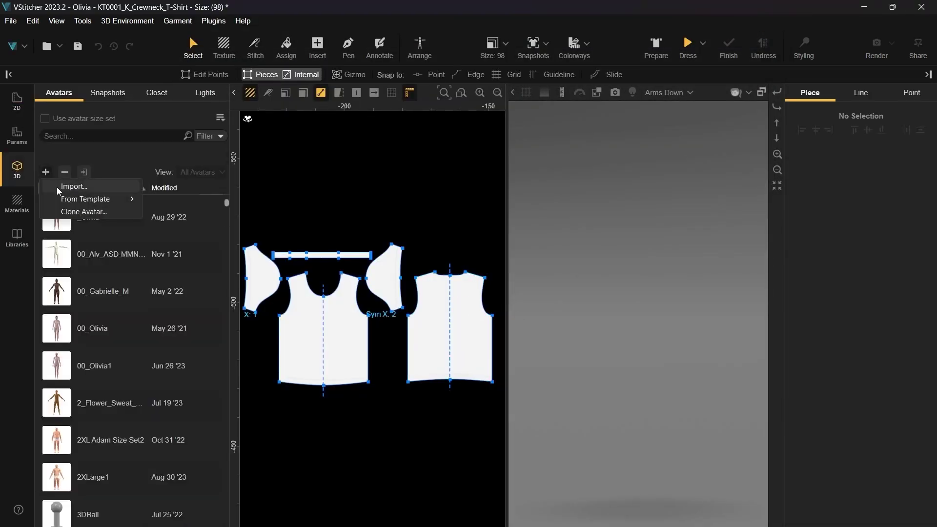
pyautogui.click(58, 191)
pyautogui.click(184, 192)
pyautogui.click(718, 482)
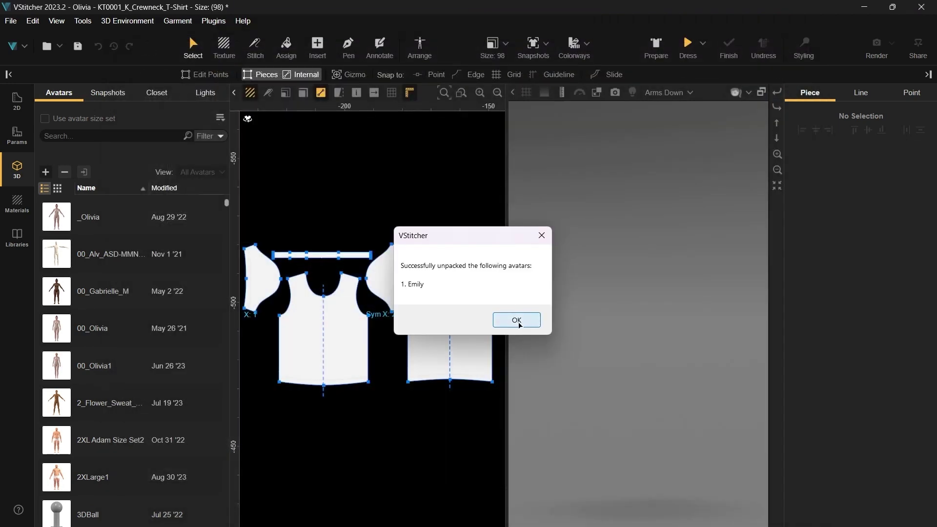
pyautogui.click(517, 320)
pyautogui.click(687, 45)
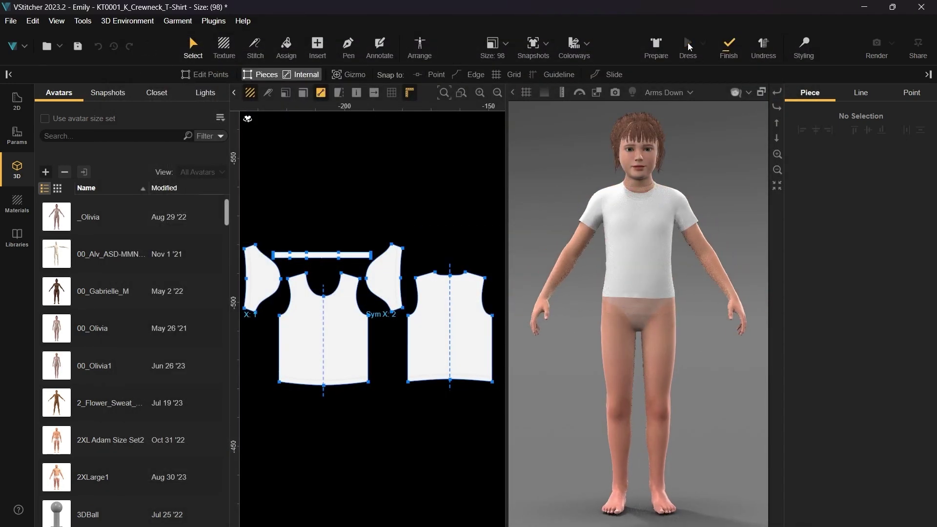
# Step: Import the Flat_sketch_top image as a new artwork material
pyautogui.click(16, 204)
pyautogui.click(212, 282)
pyautogui.click(236, 295)
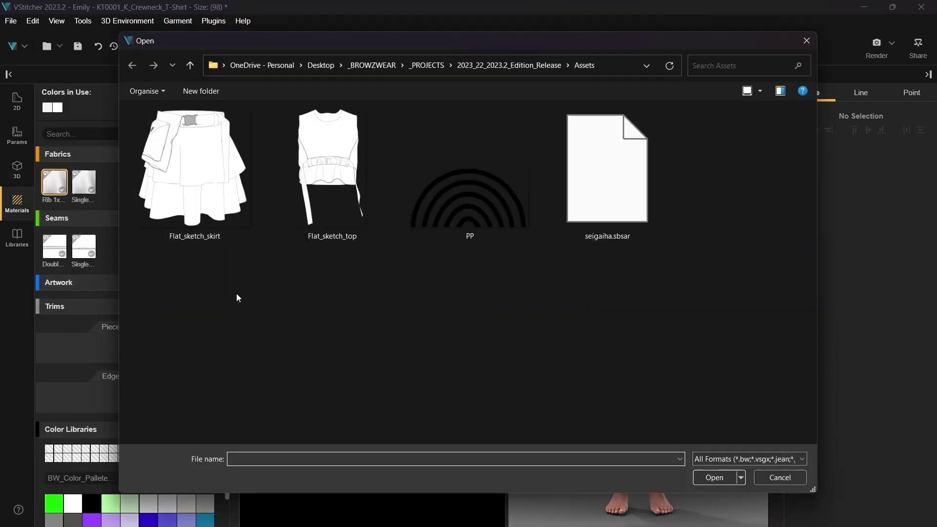
pyautogui.click(702, 475)
# Step: Draw a rectangular piece about 41 × 31 cm below the front piece and place the flat sketch artwork on its left side at about 17 × 29 cm
pyautogui.moveTo(285, 402); pyautogui.dragTo(402, 492)
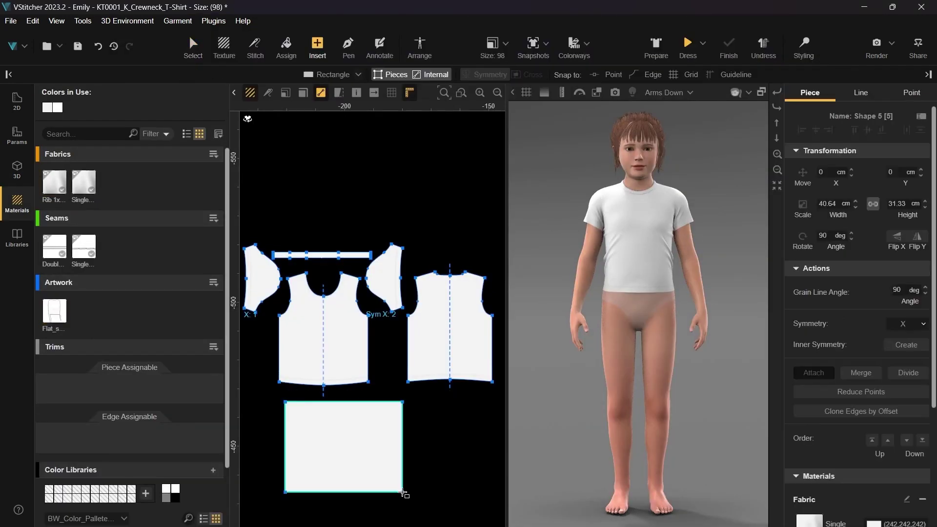
pyautogui.moveTo(66, 316)
pyautogui.mouseDown()
pyautogui.moveTo(349, 446)
pyautogui.moveTo(353, 472)
pyautogui.moveTo(336, 431)
pyautogui.moveTo(380, 455)
pyautogui.mouseUp()
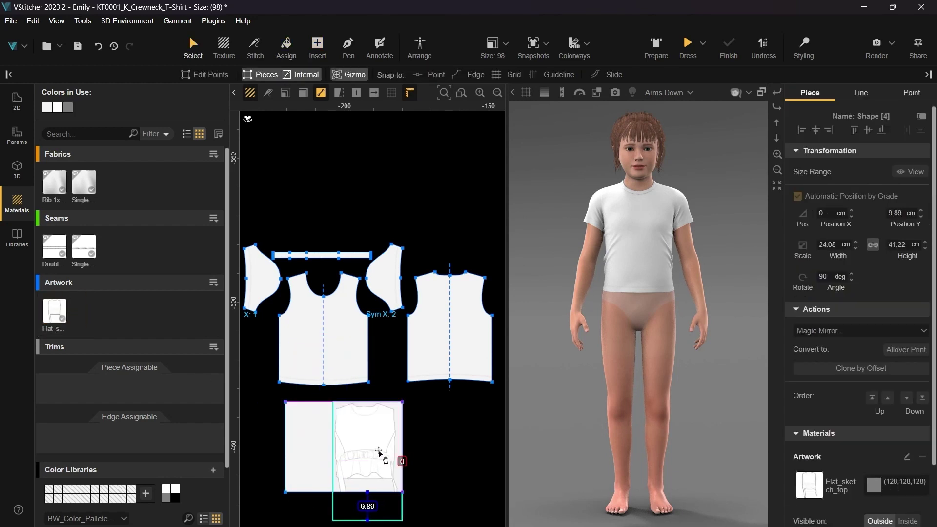
pyautogui.moveTo(398, 506); pyautogui.dragTo(392, 487)
pyautogui.moveTo(359, 442); pyautogui.dragTo(313, 445)
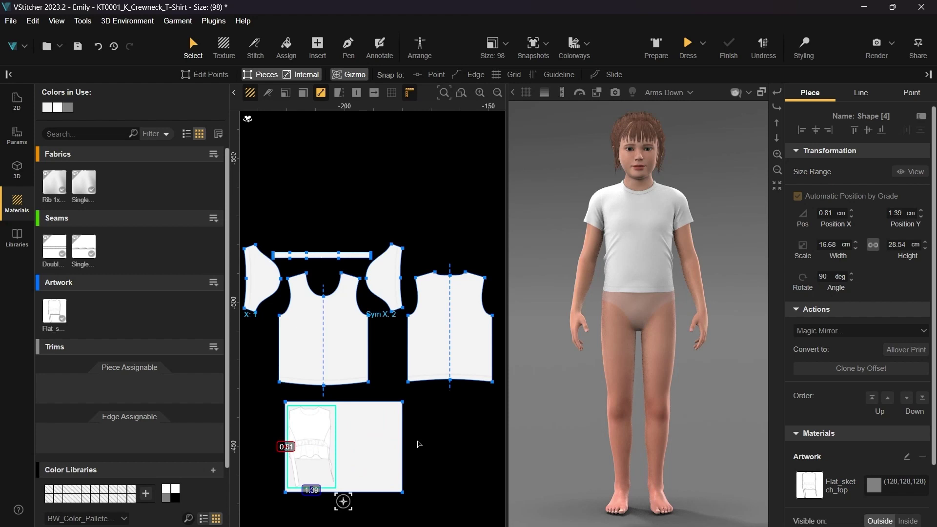
pyautogui.click(418, 443)
# Step: Exclude the two sleeves and the neckband from the 3D garment and check the tension and pressure maps
pyautogui.scroll(2, 305, 454)
pyautogui.scroll(3, 299, 464)
pyautogui.scroll(3, 708, 337)
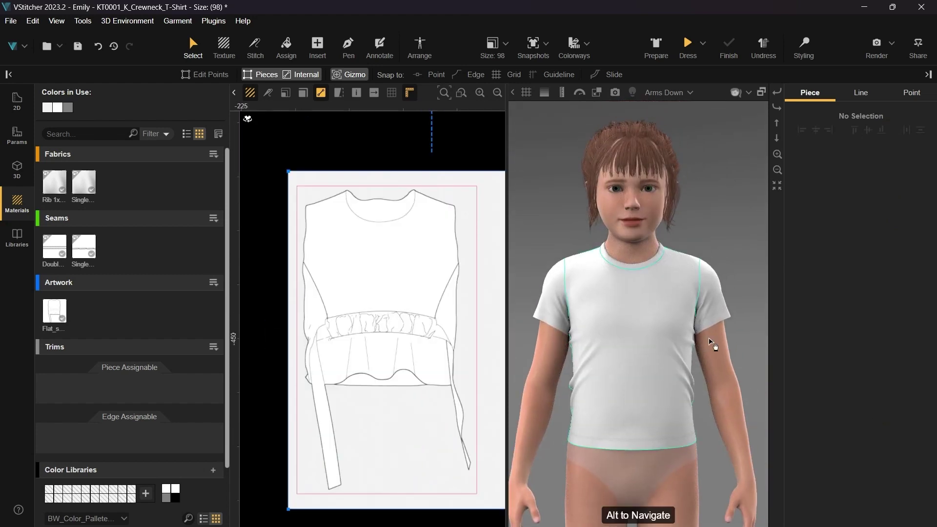
pyautogui.click(722, 302)
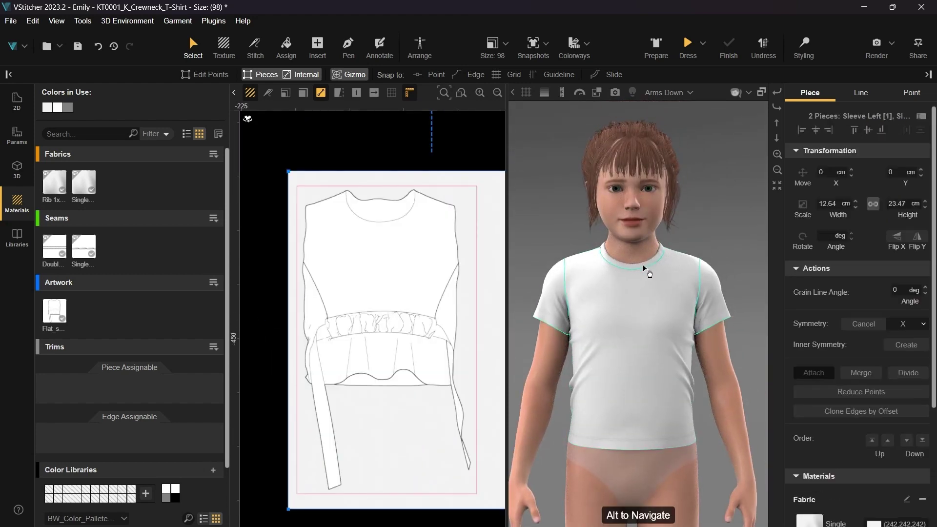
pyautogui.scroll(-3, 790, 312)
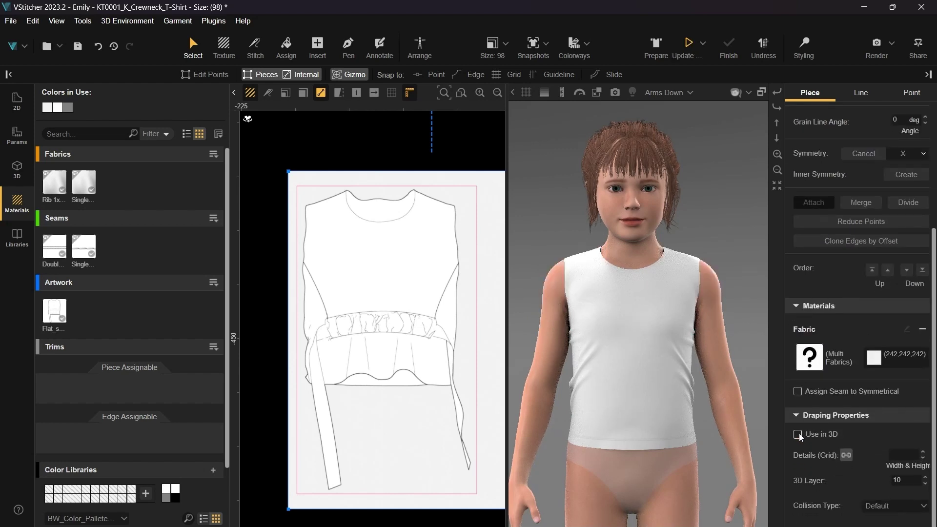
pyautogui.click(544, 93)
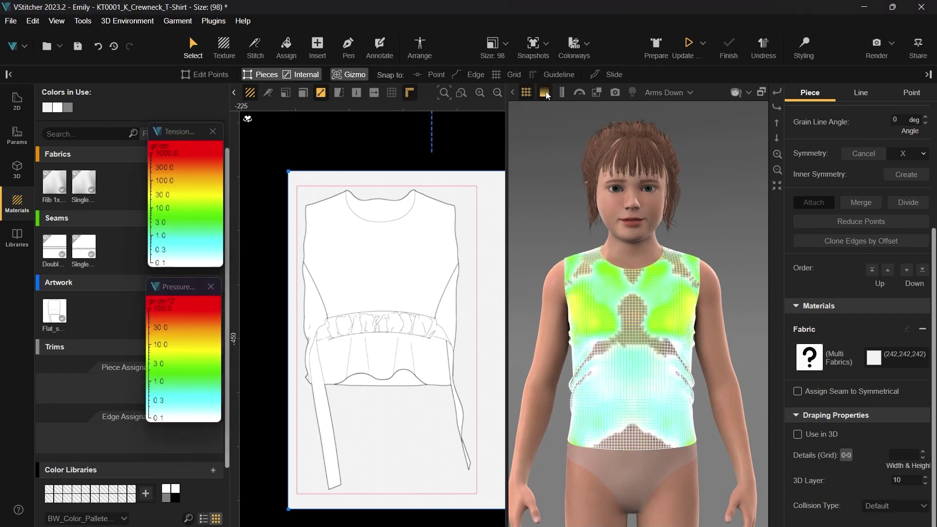
pyautogui.click(545, 92)
# Step: Delete both sleeve pieces and the neckband piece from the 2D pattern
pyautogui.scroll(-5, 430, 159)
pyautogui.scroll(-1, 429, 160)
pyautogui.moveTo(430, 160); pyautogui.dragTo(354, 317, button='middle')
pyautogui.scroll(2, 359, 307)
pyautogui.click(382, 286)
pyautogui.click(411, 251)
pyautogui.click(423, 211)
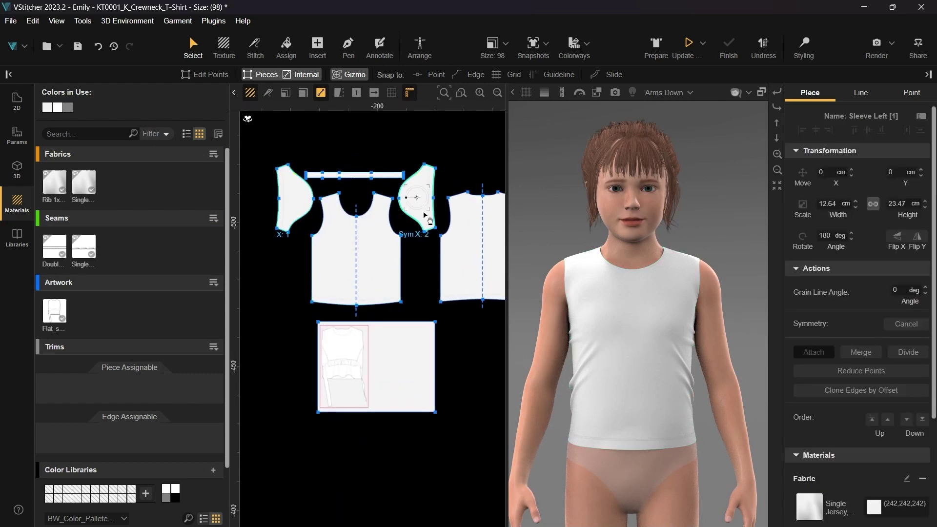
pyautogui.moveTo(285, 139); pyautogui.dragTo(420, 179)
pyautogui.press('Delete')
# Step: Scale the front and back pieces up slightly together and pull the garment's front hem downward with 3D Styling
pyautogui.click(376, 247)
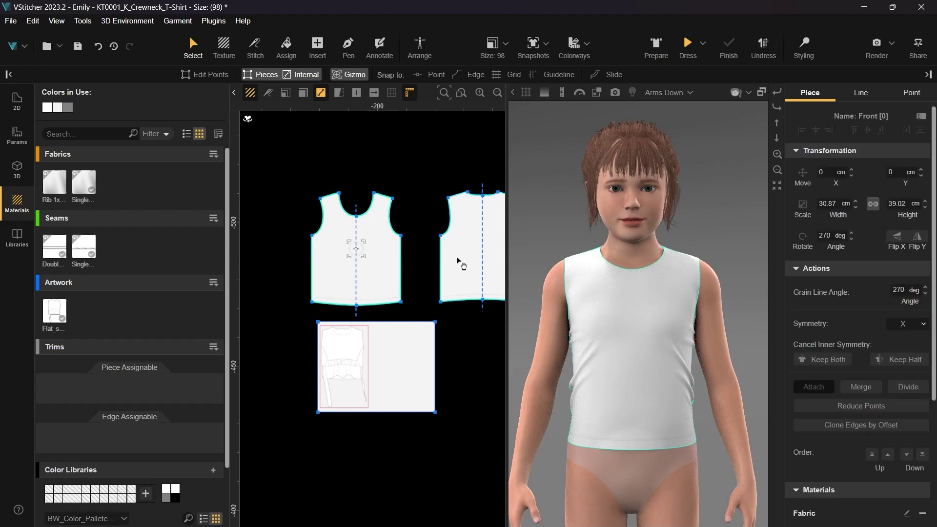
pyautogui.keyDown('shift'); pyautogui.click(456, 256); pyautogui.keyUp('shift')
pyautogui.click(802, 48)
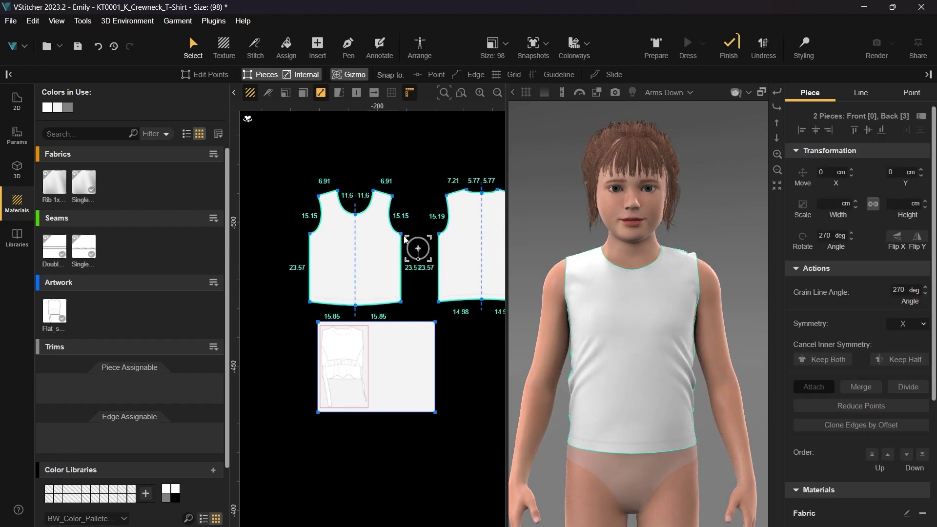
pyautogui.moveTo(658, 449); pyautogui.dragTo(663, 479)
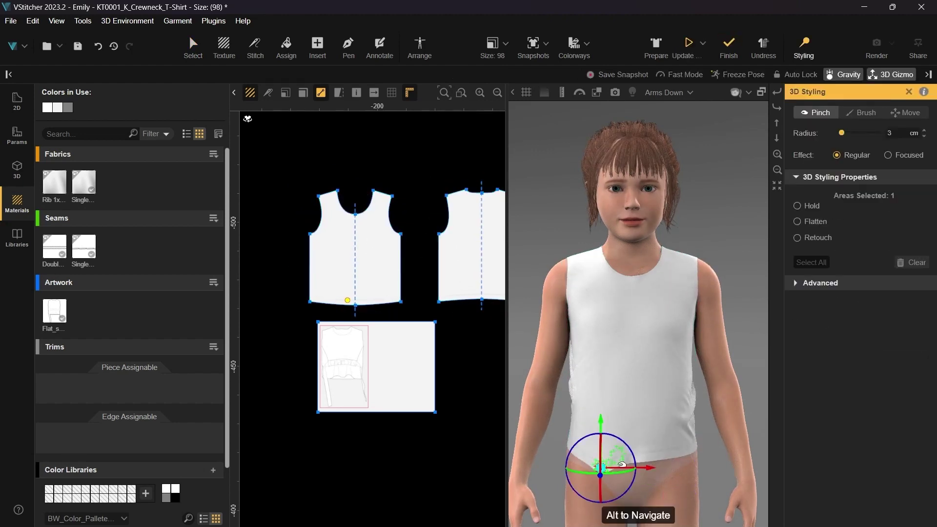
# Step: Check the resized garment's fit on the avatar using the tension and pressure maps
pyautogui.click(543, 94)
pyautogui.click(543, 94)
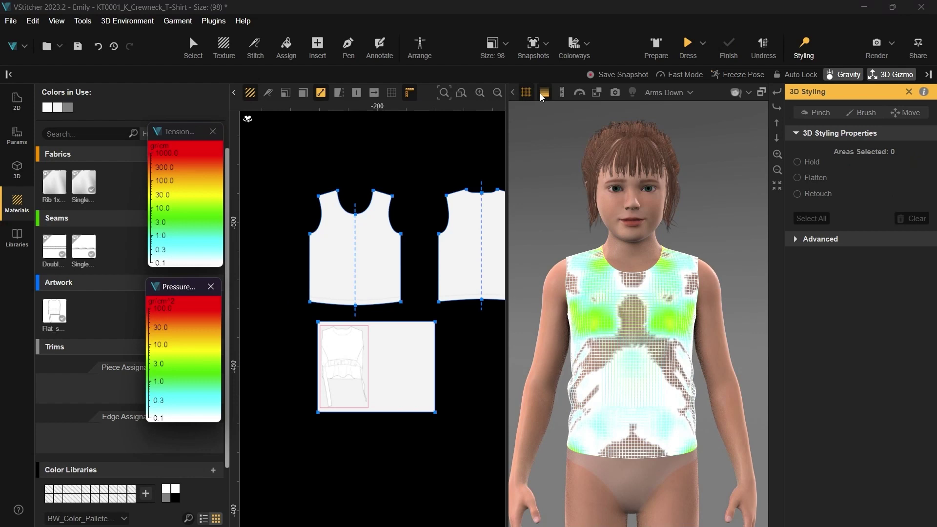
pyautogui.click(543, 94)
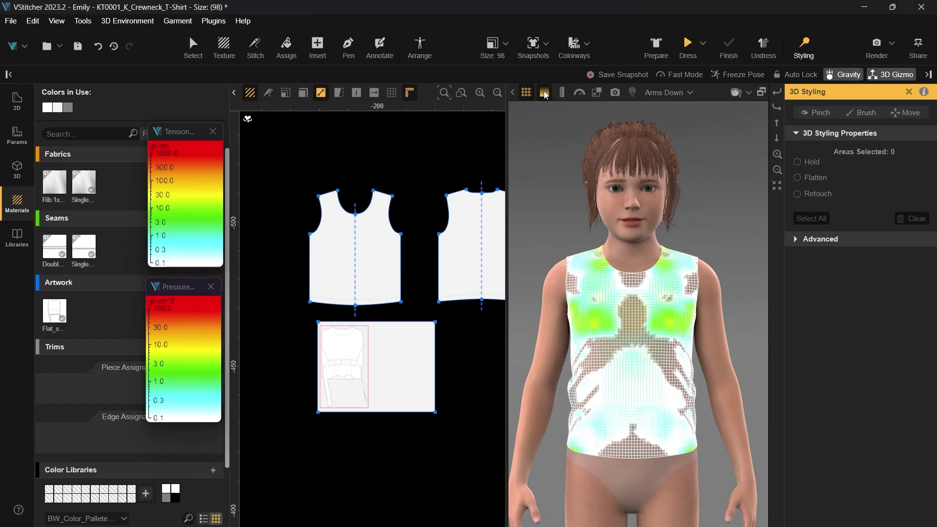
pyautogui.click(527, 94)
# Step: Enlarge the front and back pieces a little further and view the garment's fit from behind
pyautogui.moveTo(705, 222); pyautogui.dragTo(559, 234)
pyautogui.hotkey('ctrl', 'z')
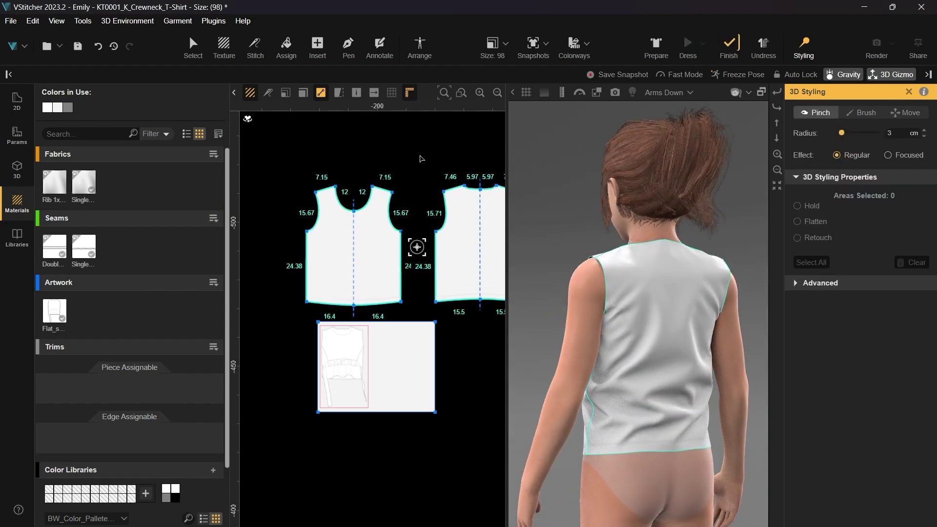
# Step: Pull the garment's back hem downward with the 3D Styling Pinch tool and return to the front view
pyautogui.moveTo(667, 442); pyautogui.dragTo(665, 473)
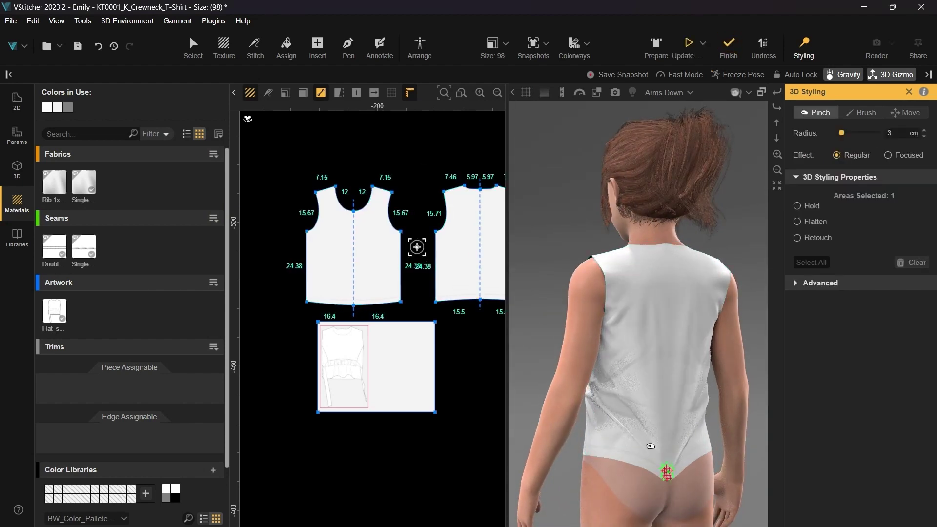
pyautogui.moveTo(554, 362); pyautogui.dragTo(659, 368)
pyautogui.moveTo(630, 454); pyautogui.dragTo(347, 481)
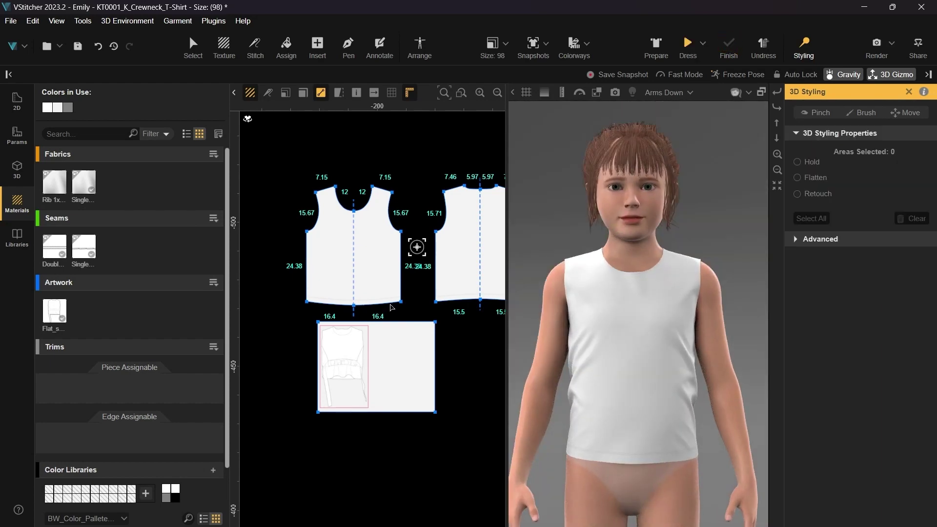
# Step: Shorten the front and back pieces by offsetting their hem edges with a distance of -10 cm and Slide enabled
pyautogui.click(392, 303)
pyautogui.keyDown('shift'); pyautogui.click(454, 300); pyautogui.keyUp('shift')
pyautogui.click(620, 76)
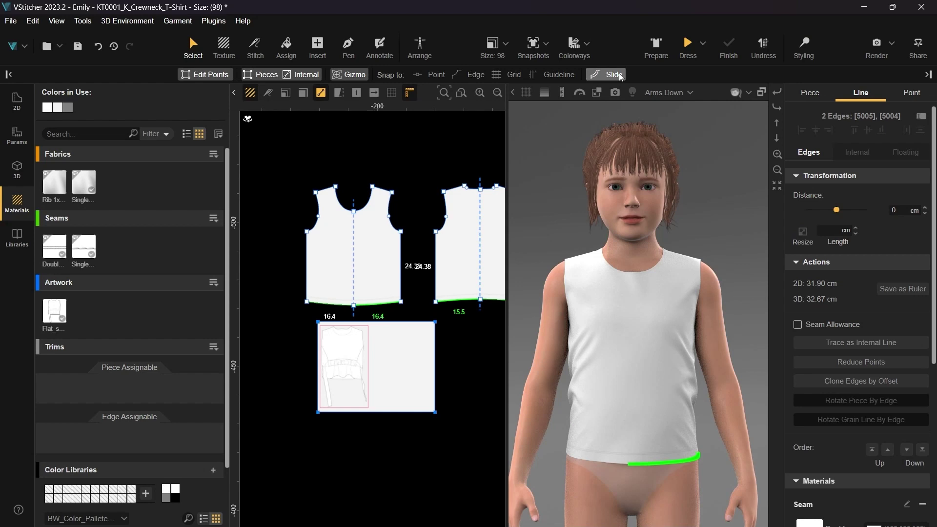
pyautogui.write('-10')
pyautogui.press('Return')
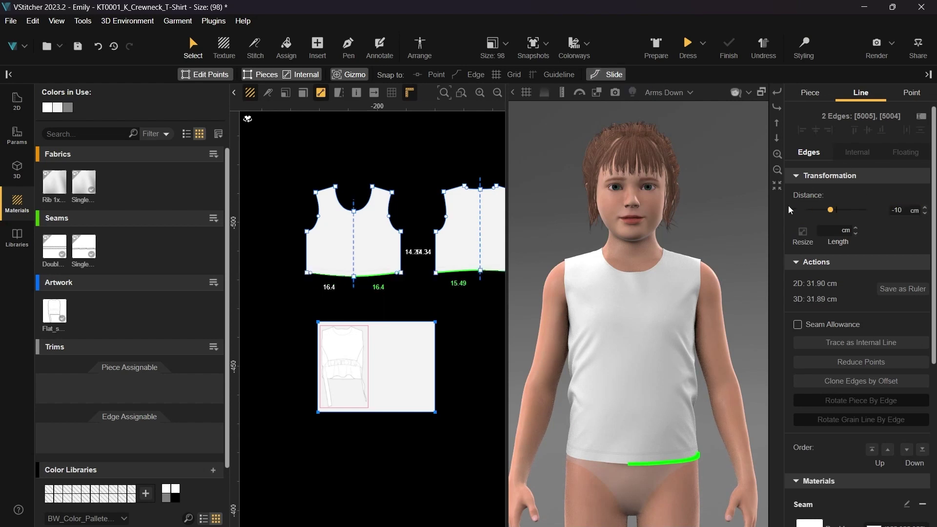
# Step: Remove the double-needle seam from all four hem edges of the front and back pieces
pyautogui.keyDown('shift'); pyautogui.click(348, 276); pyautogui.keyUp('shift')
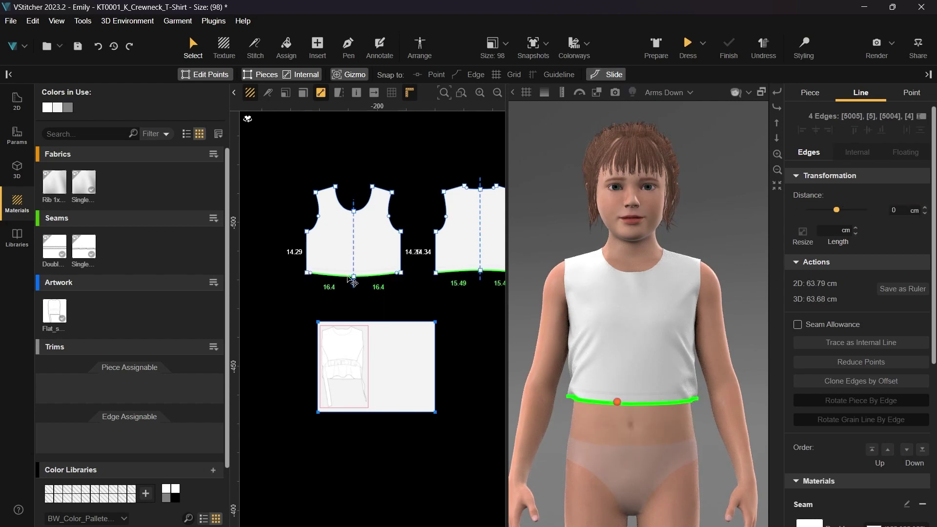
pyautogui.scroll(-5, 845, 338)
pyautogui.click(922, 321)
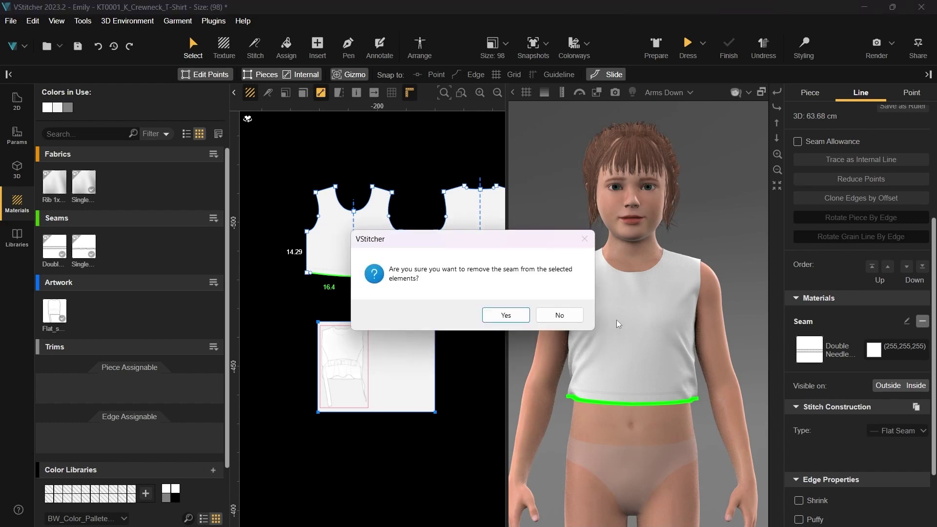
pyautogui.click(493, 314)
# Step: Draw a symmetrical curved line from the armholes across the lower front and separate the lower panel from the upper one along it
pyautogui.scroll(5, 418, 265)
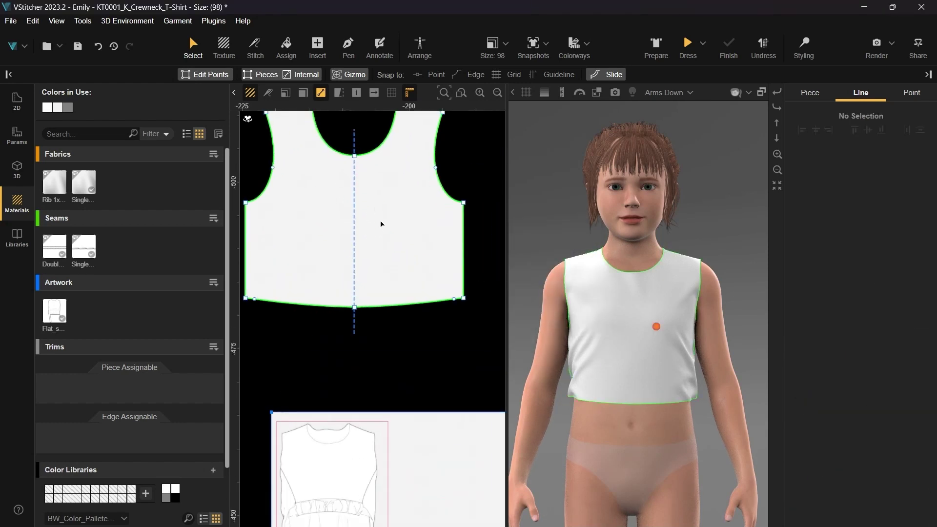
pyautogui.press('p')
pyautogui.click(436, 191)
pyautogui.moveTo(400, 271); pyautogui.dragTo(394, 310)
pyautogui.click(399, 264)
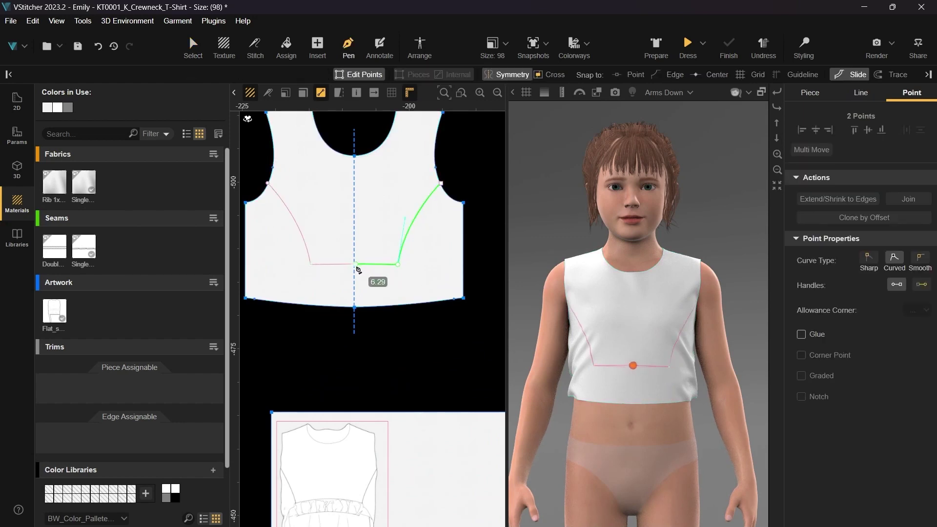
pyautogui.doubleClick(355, 265)
pyautogui.click(911, 378)
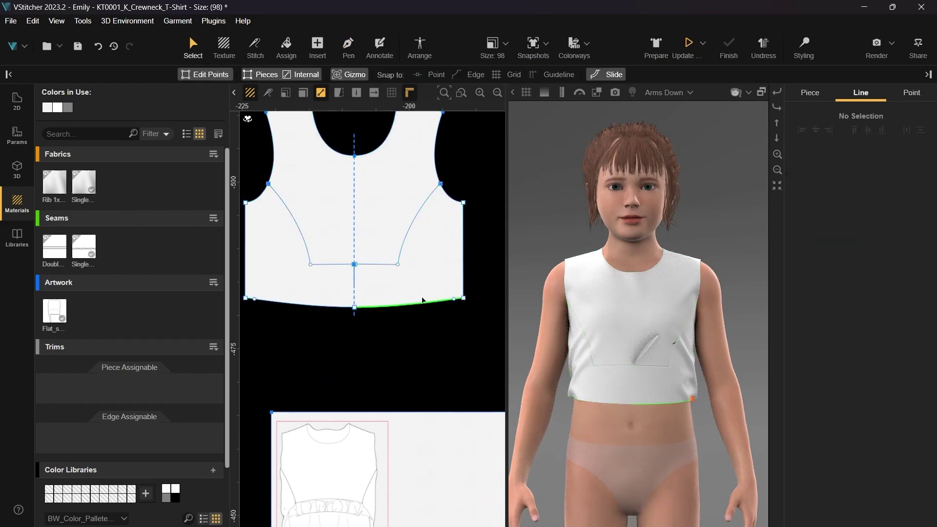
pyautogui.moveTo(366, 280); pyautogui.dragTo(366, 318)
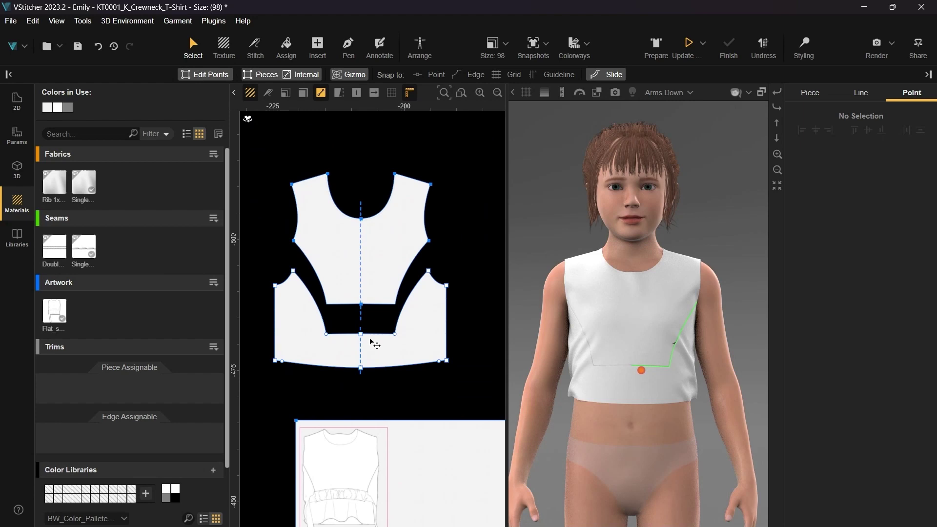
# Step: Stitch the upper and lower front panels back together along their cut edges
pyautogui.press('s')
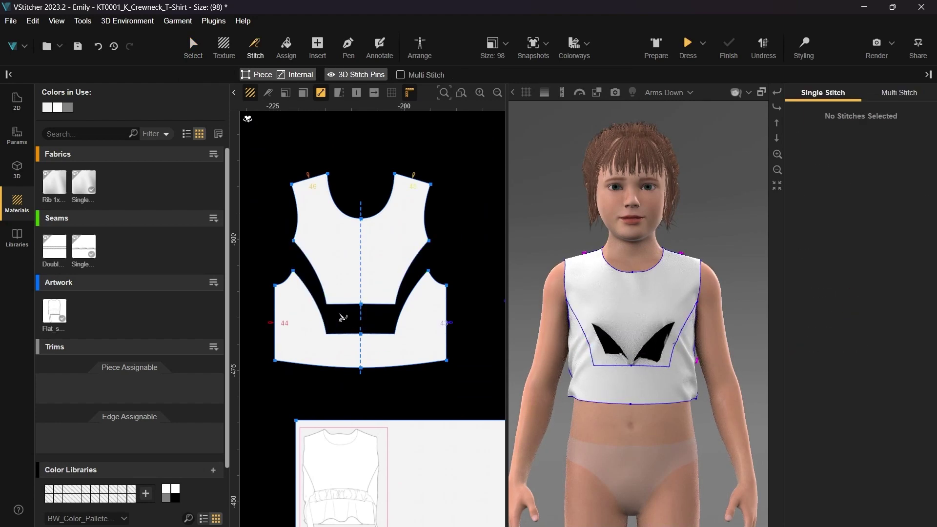
pyautogui.click(377, 306)
pyautogui.click(378, 333)
pyautogui.press('Escape')
# Step: Flare the lower front panel using Slash and Spread with 5 slash lines and an end spread of 1 cm, and move the two panels apart
pyautogui.moveTo(397, 389); pyautogui.dragTo(400, 320, button='middle')
pyautogui.click(317, 46)
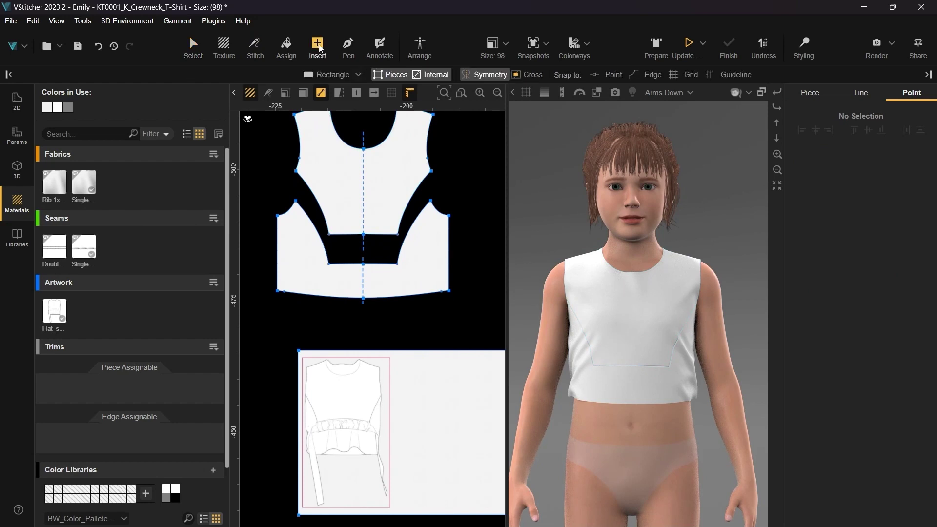
pyautogui.click(358, 75)
pyautogui.click(350, 203)
pyautogui.click(370, 264)
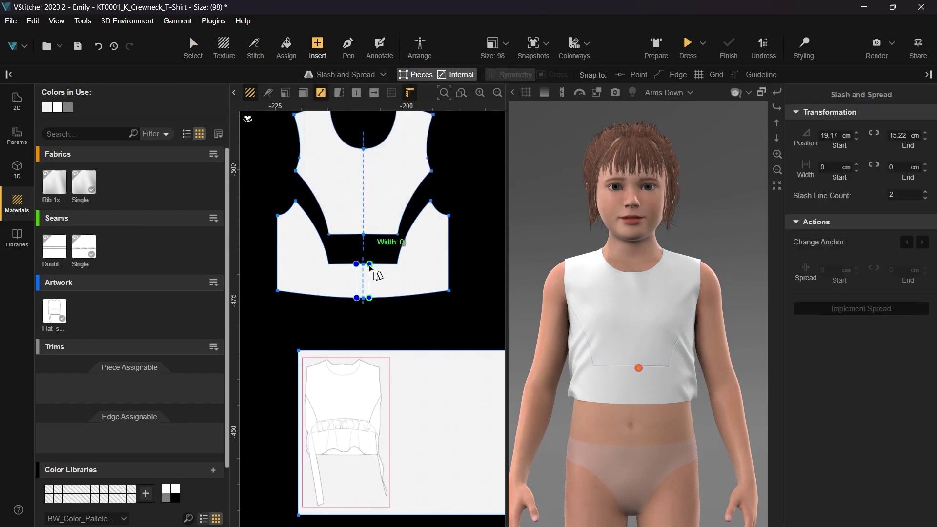
pyautogui.click(393, 265)
pyautogui.click(363, 281)
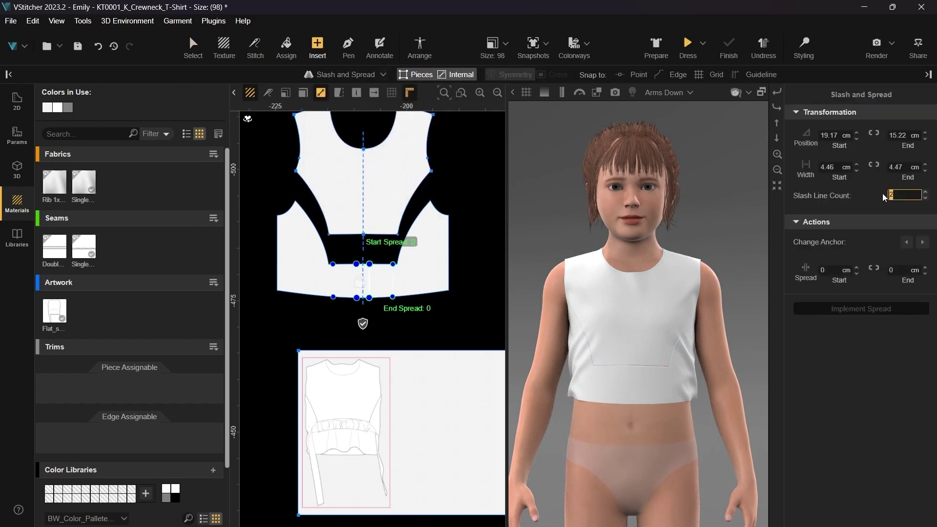
pyautogui.press('BackSpace')
pyautogui.write('5')
pyautogui.press('Return')
pyautogui.press('Escape')
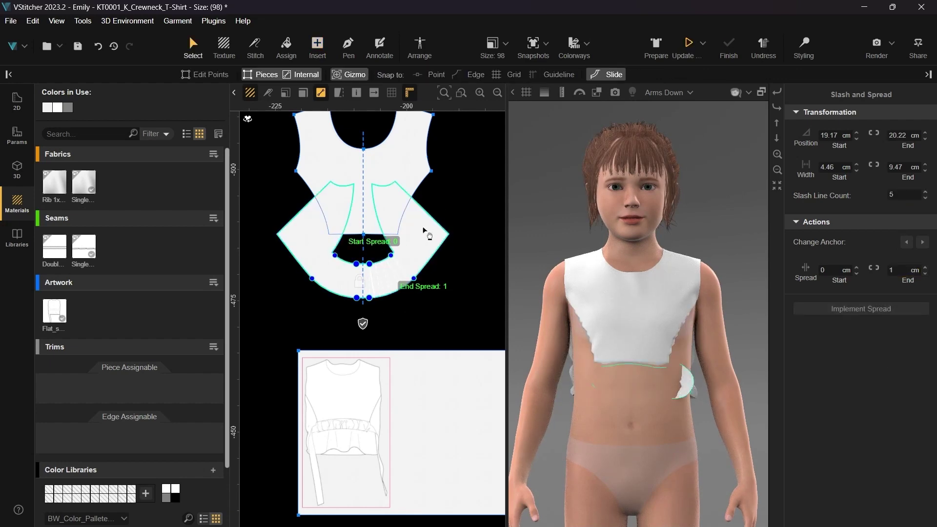
pyautogui.moveTo(424, 230); pyautogui.dragTo(421, 269)
pyautogui.moveTo(404, 188); pyautogui.dragTo(404, 167)
# Step: Move the flared lower panel forward off the avatar's body with 3D Styling and dress the garment again
pyautogui.click(803, 49)
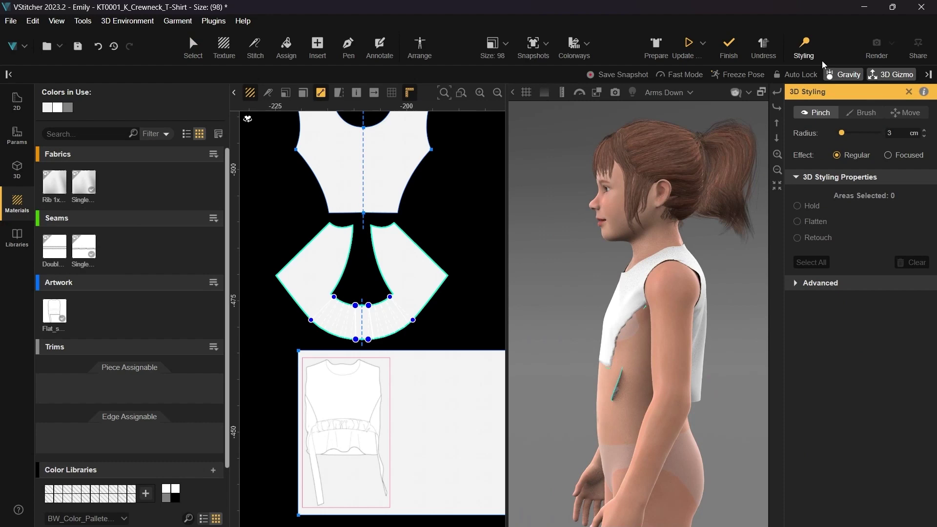
pyautogui.click(910, 115)
pyautogui.click(900, 80)
pyautogui.click(900, 78)
pyautogui.moveTo(581, 363); pyautogui.dragTo(522, 351)
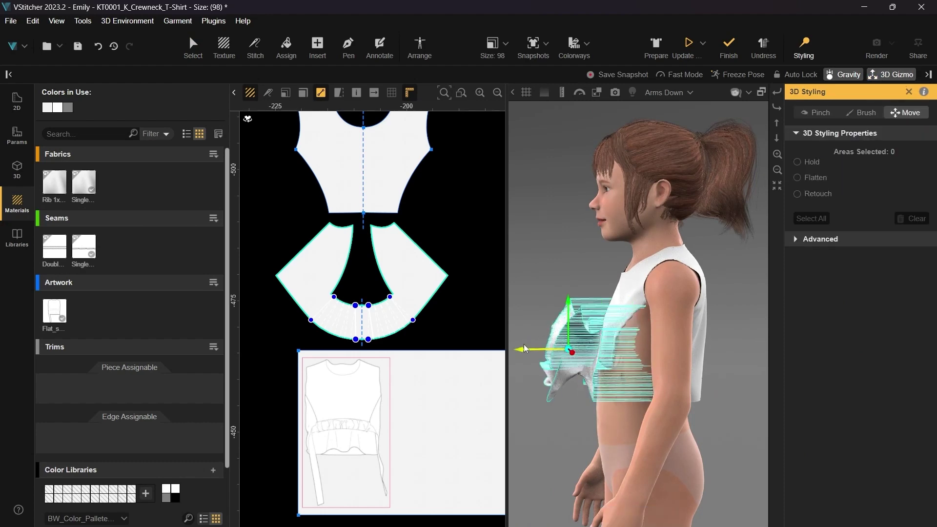
pyautogui.moveTo(546, 435); pyautogui.dragTo(618, 435)
pyautogui.click(687, 49)
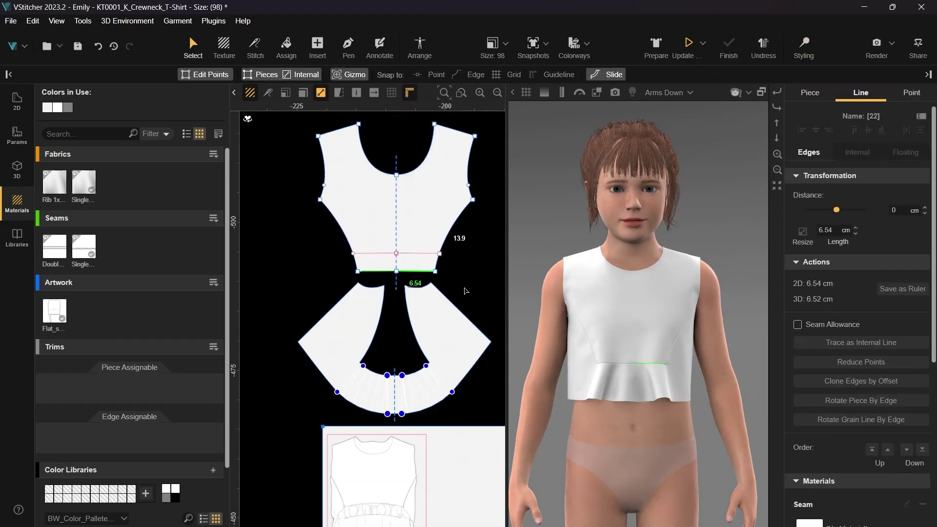
# Step: Insert a 33 × 3.3 cm rectangle piece for the gathered band and place it above the front piece
pyautogui.moveTo(464, 291); pyautogui.dragTo(348, 296, button='middle')
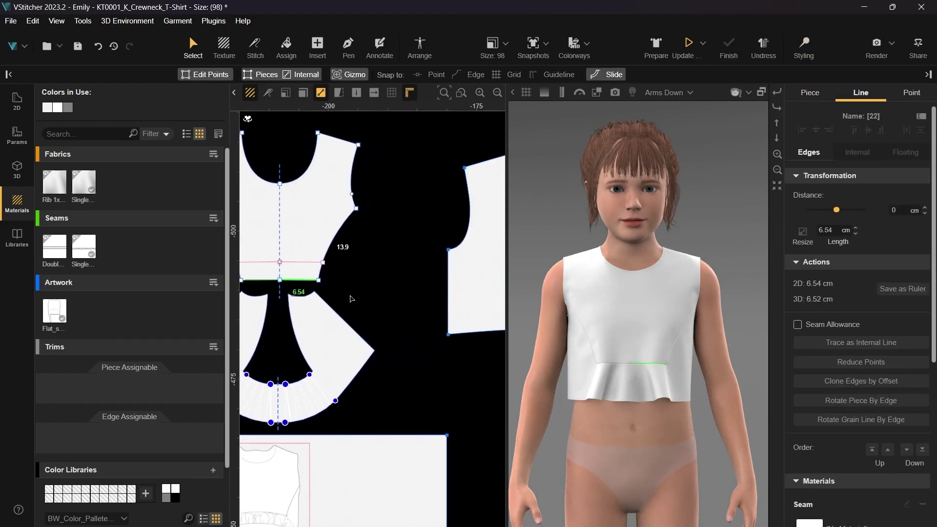
pyautogui.scroll(-2, 351, 298)
pyautogui.scroll(-1, 353, 298)
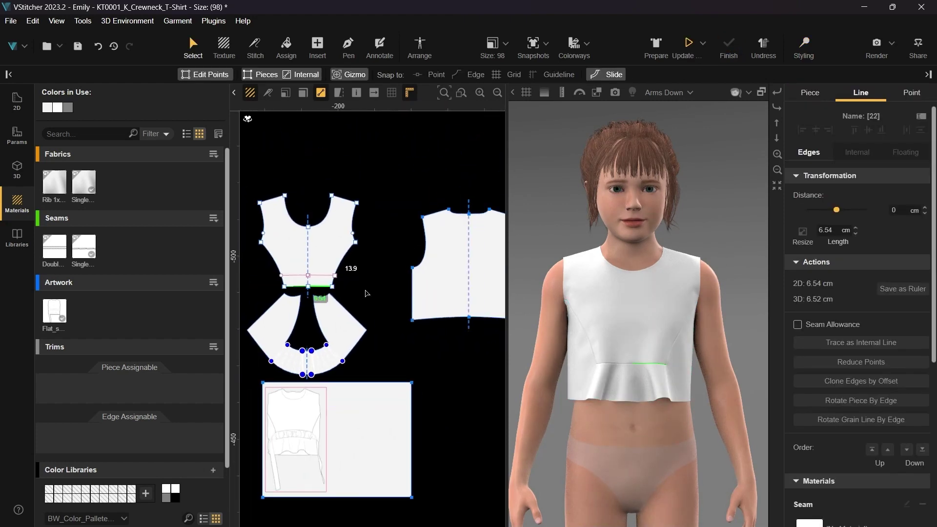
pyautogui.press('r')
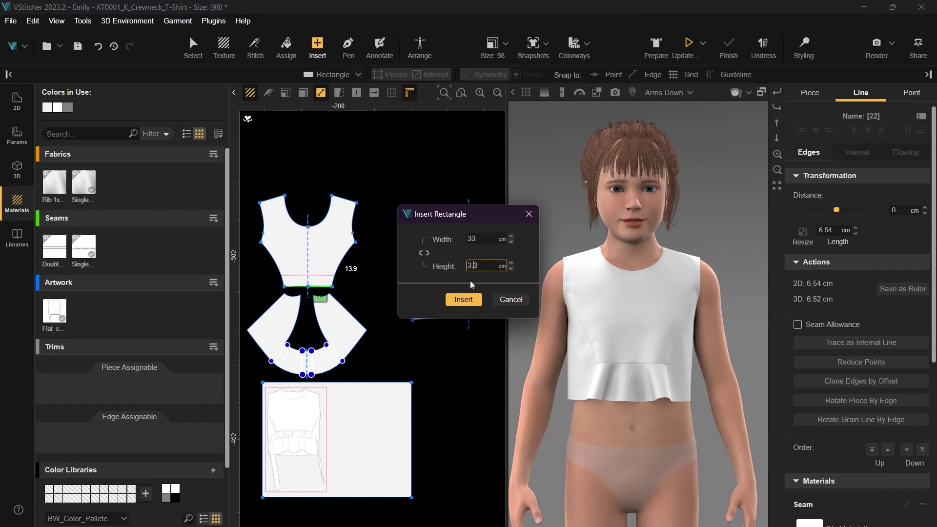
pyautogui.click(465, 296)
pyautogui.press('Escape')
pyautogui.moveTo(408, 293); pyautogui.dragTo(307, 171)
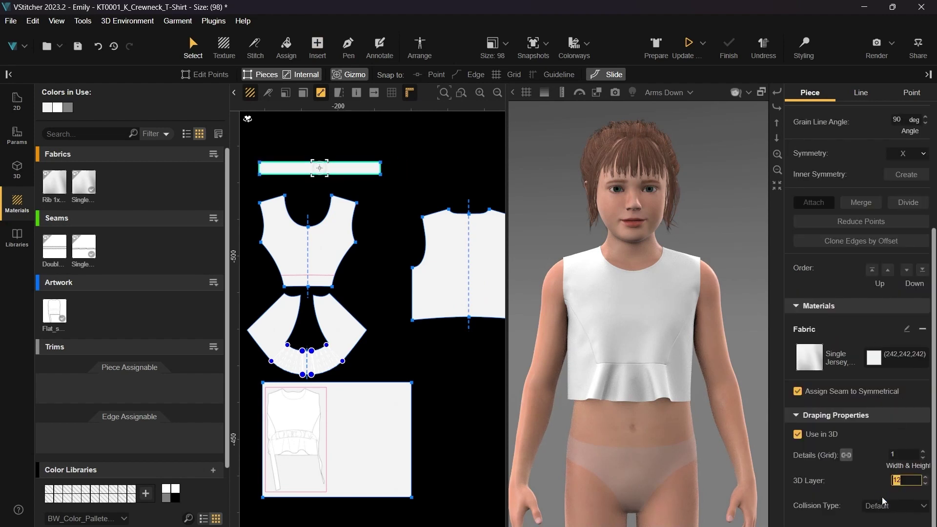
pyautogui.hotkey('shift', 'Tab')
# Step: Multi-stitch the band's lower edge to both halves of the upper front panel's bottom edge
pyautogui.moveTo(385, 228); pyautogui.dragTo(473, 257, button='middle')
pyautogui.scroll(2, 459, 265)
pyautogui.press('s')
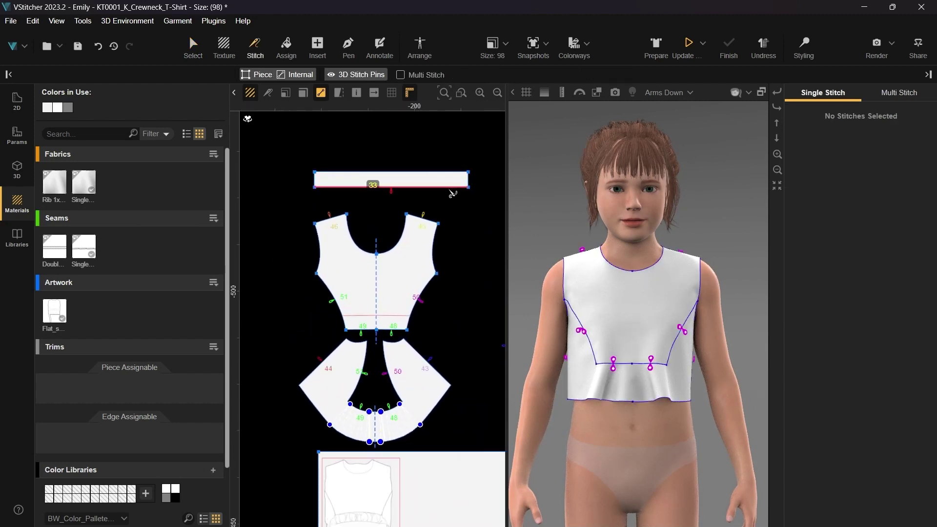
pyautogui.rightClick(452, 193)
pyautogui.click(451, 216)
pyautogui.rightClick(476, 259)
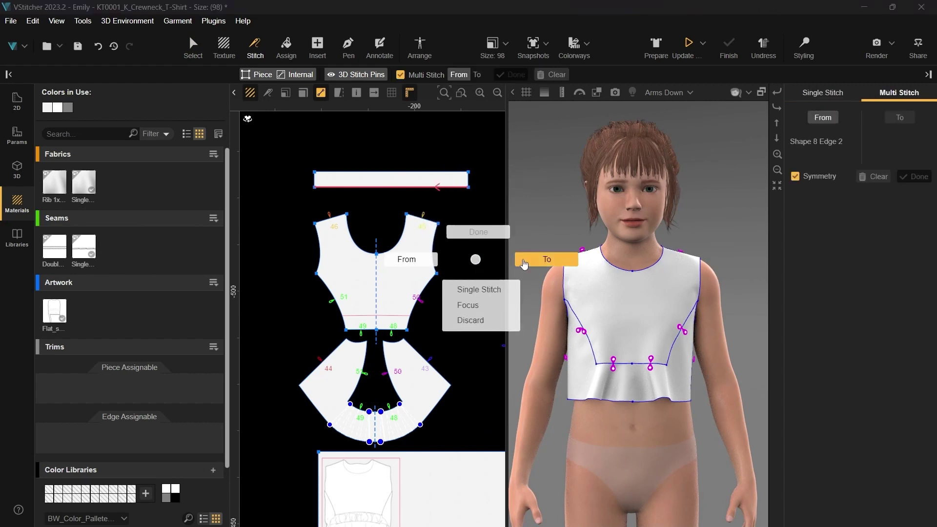
pyautogui.click(523, 260)
pyautogui.click(402, 330)
pyautogui.click(370, 330)
pyautogui.press('Return')
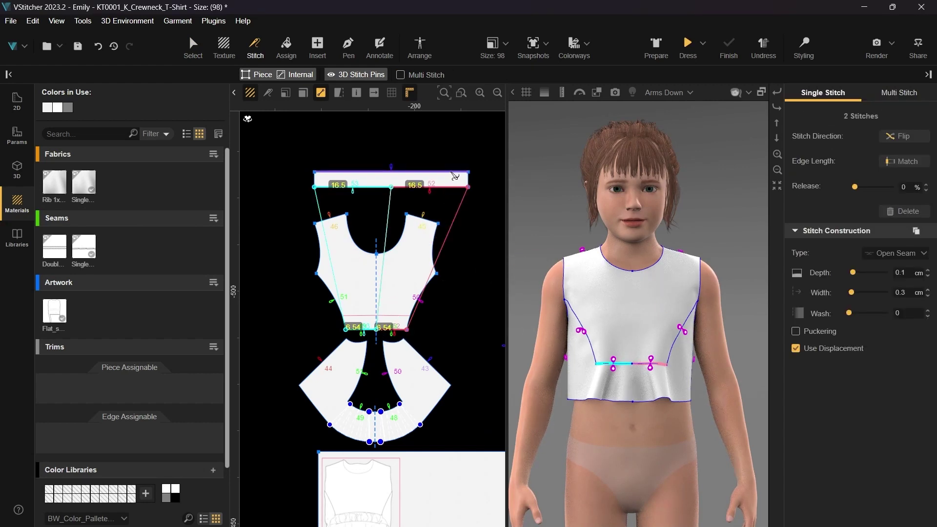
# Step: Multi-stitch the band's upper edge to both halves of the horizontal internal line on the upper front panel
pyautogui.rightClick(450, 171)
pyautogui.click(457, 199)
pyautogui.rightClick(464, 198)
pyautogui.click(534, 198)
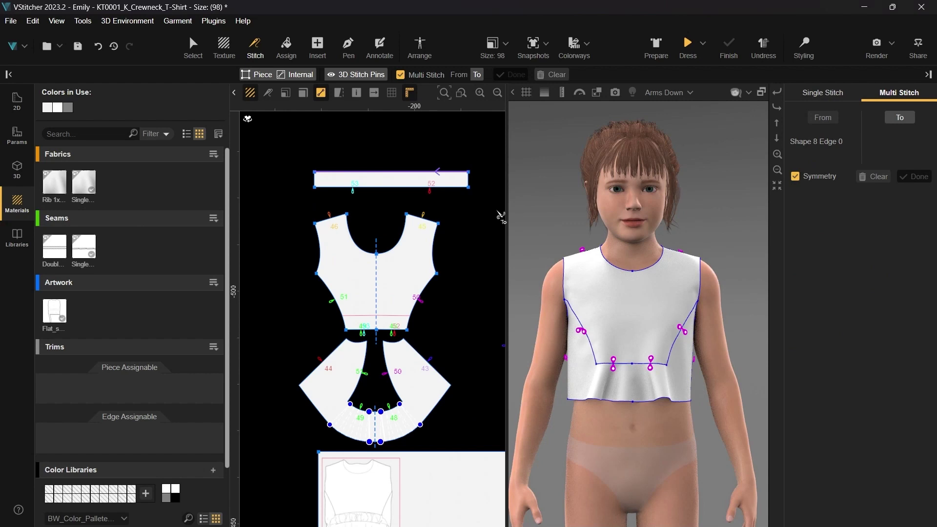
pyautogui.click(375, 317)
pyautogui.click(373, 316)
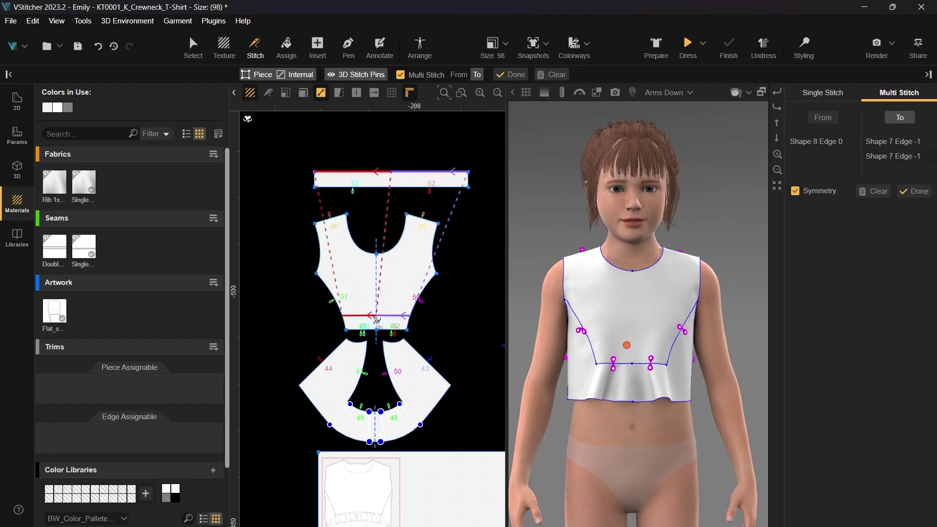
pyautogui.press('Return')
pyautogui.press('Escape')
# Step: Position the band in front of the avatar's torso in the 3D arrangement and dress it onto the garment
pyautogui.click(597, 93)
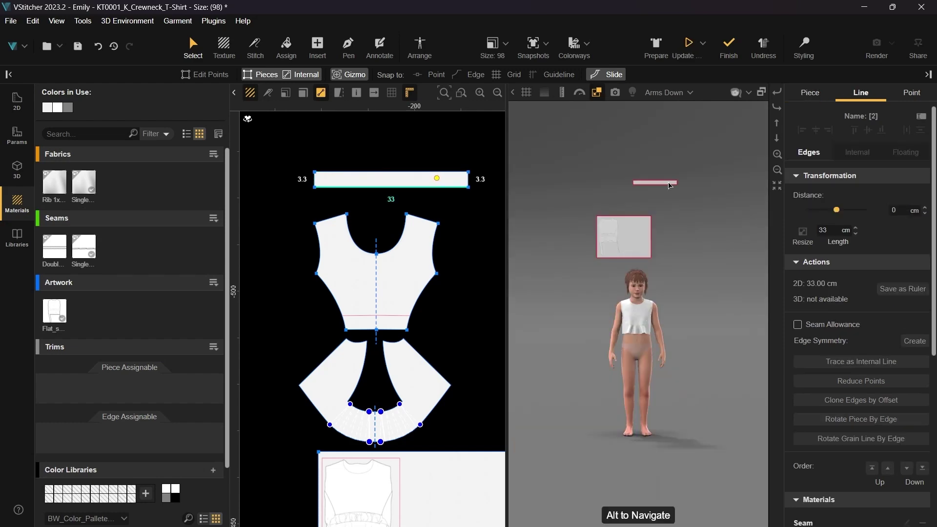
pyautogui.moveTo(656, 181); pyautogui.dragTo(635, 320)
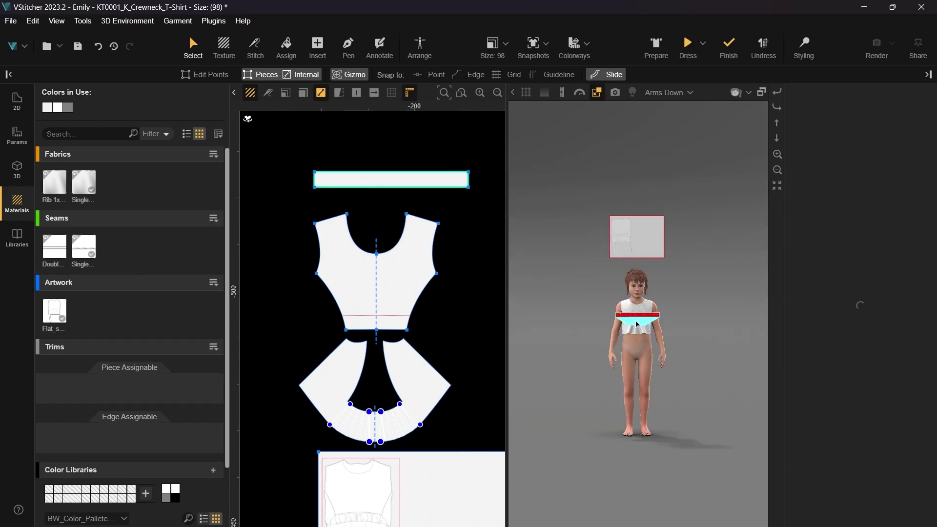
pyautogui.keyDown('alt'); pyautogui.moveTo(635, 324); pyautogui.dragTo(591, 324); pyautogui.keyUp('alt')
pyautogui.scroll(4, 636, 324)
pyautogui.click(612, 334)
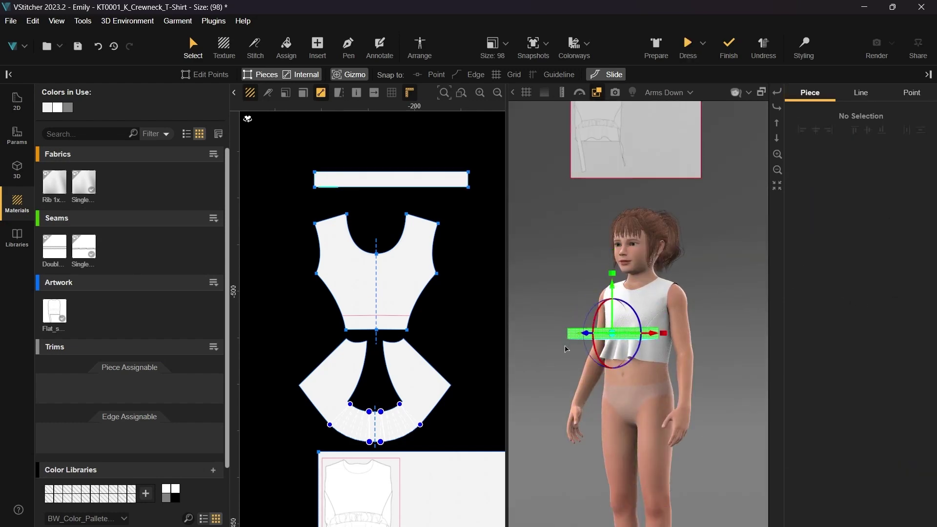
pyautogui.scroll(4, 565, 349)
pyautogui.moveTo(564, 270); pyautogui.dragTo(559, 289, button='right')
pyautogui.press('space')
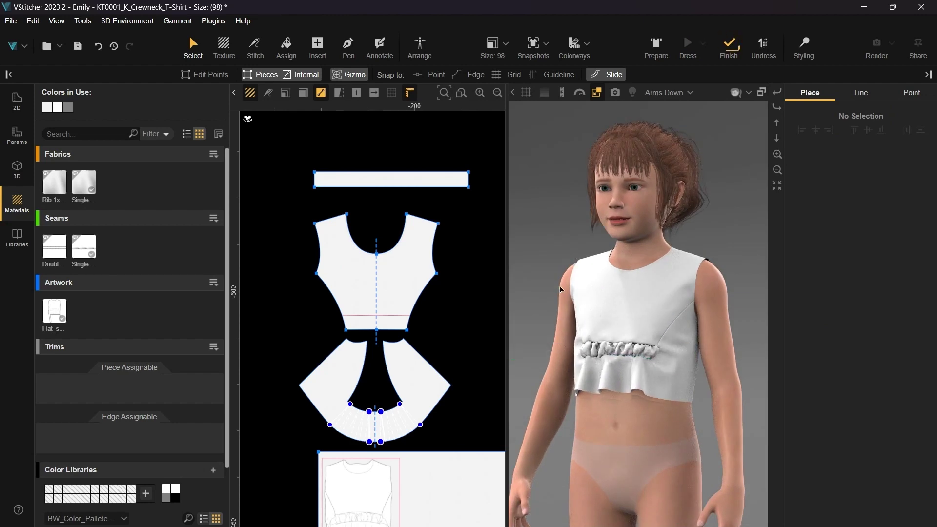
# Step: Pull the flared panel's hem downward with 3D Styling to smooth the gathered band, and finish the drape
pyautogui.moveTo(531, 342); pyautogui.dragTo(552, 342, button='right')
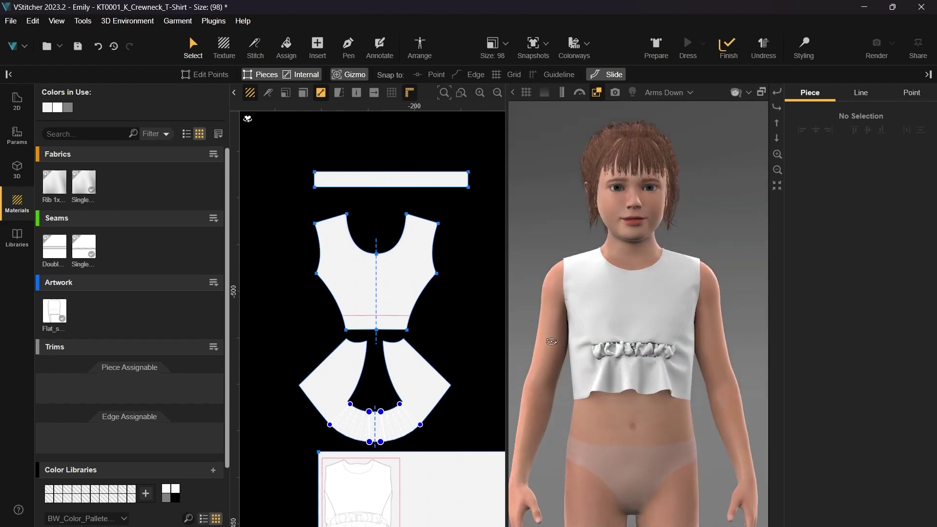
pyautogui.click(803, 47)
pyautogui.moveTo(640, 390); pyautogui.dragTo(639, 413)
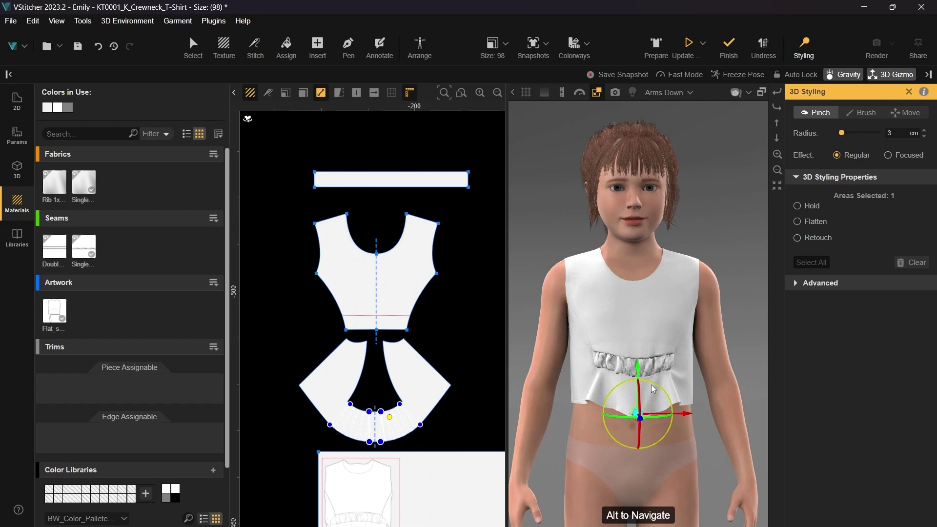
pyautogui.press('space')
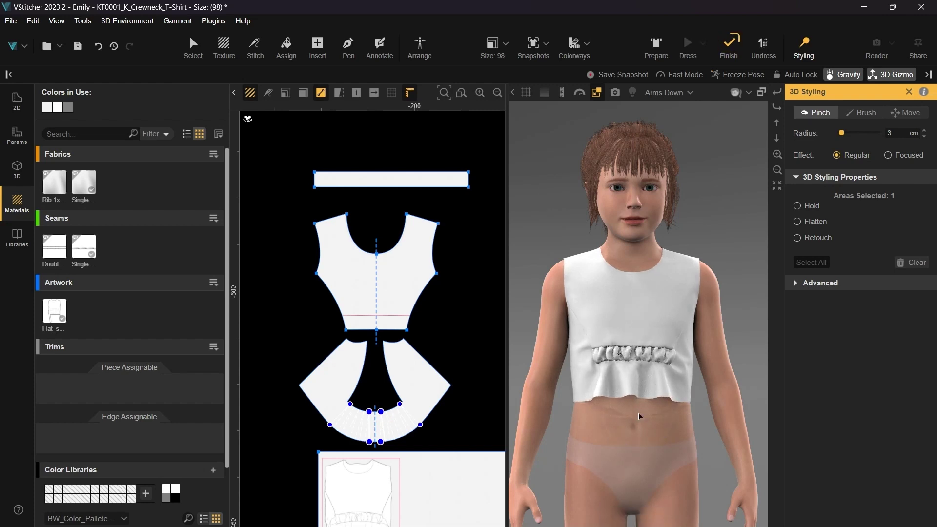
pyautogui.press('Escape')
# Step: Insert a rectangle 22 cm wide and 1.65 cm high as a strap piece
pyautogui.press('i')
pyautogui.click(460, 296)
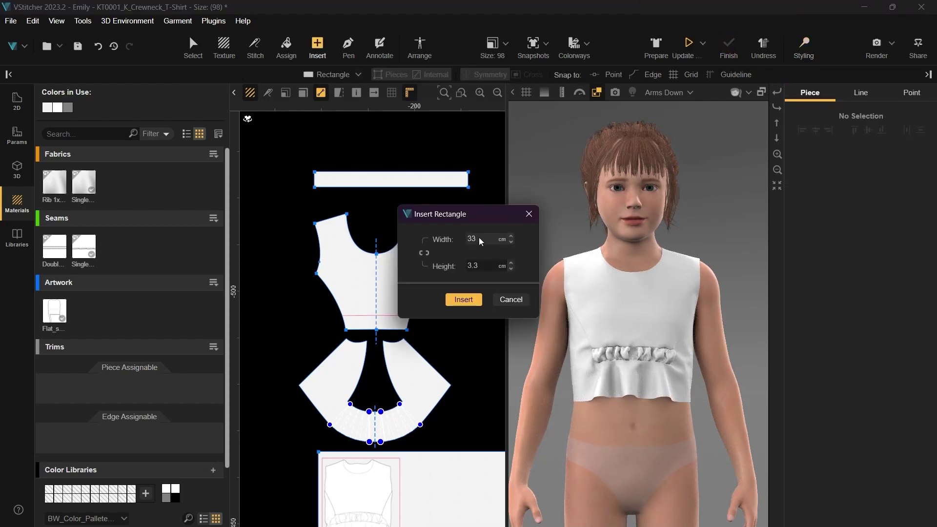
pyautogui.doubleClick(471, 239)
pyautogui.write('22')
pyautogui.click(464, 266)
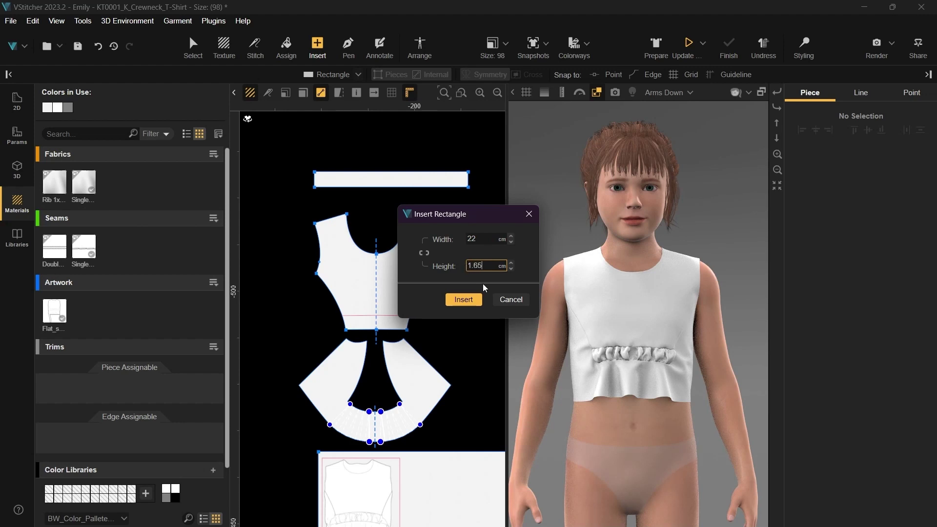
pyautogui.click(463, 299)
pyautogui.press('Escape')
# Step: Move the strap above the upper front panel, create its X-symmetrical copy, and place the copy on the panel's opposite side
pyautogui.scroll(-3, 466, 314)
pyautogui.moveTo(472, 309); pyautogui.dragTo(447, 246)
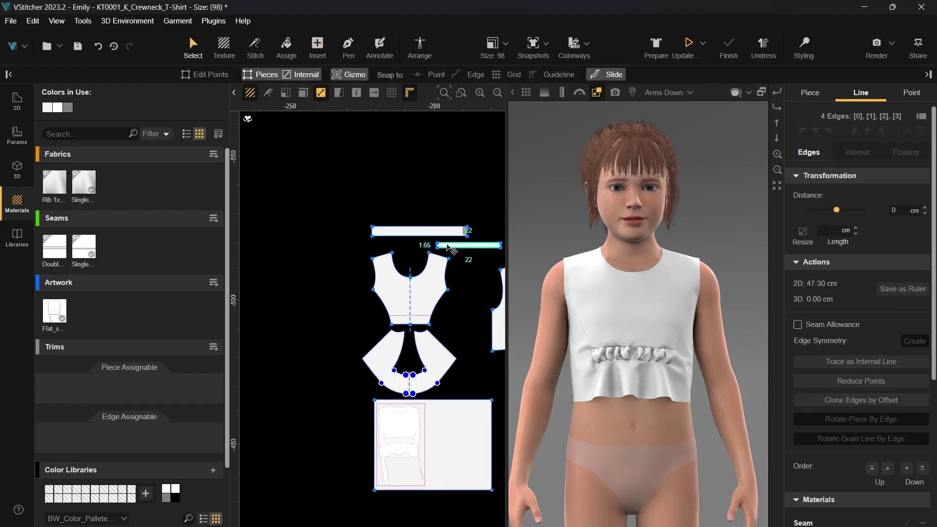
pyautogui.click(449, 246)
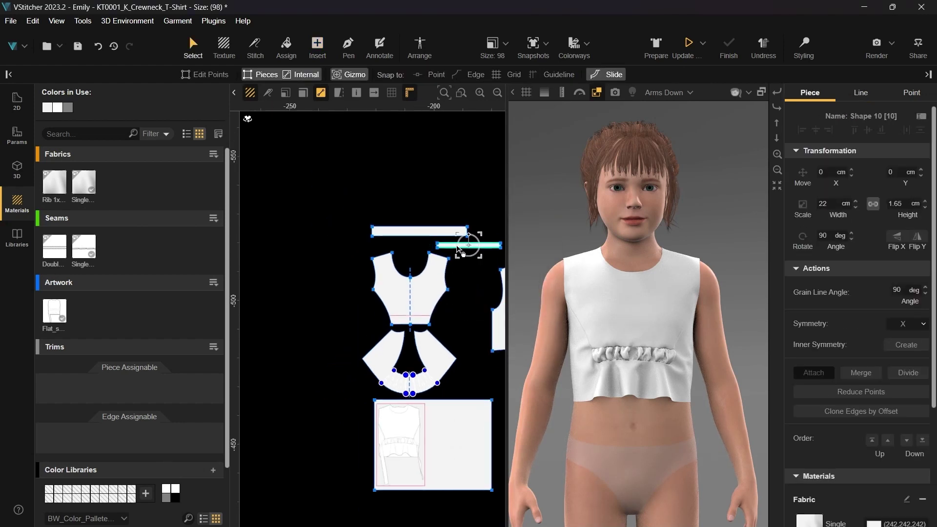
pyautogui.click(896, 327)
pyautogui.scroll(2, 404, 230)
pyautogui.click(482, 286)
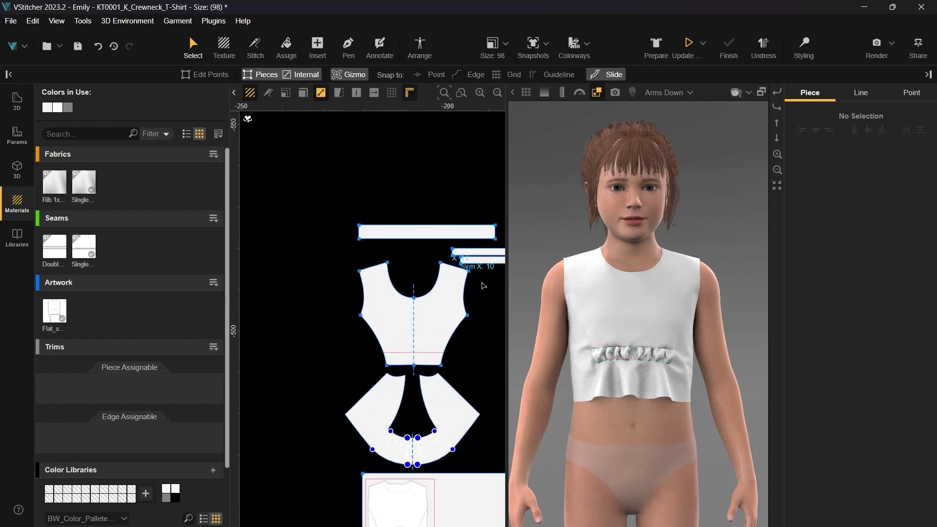
pyautogui.moveTo(481, 260); pyautogui.dragTo(302, 252)
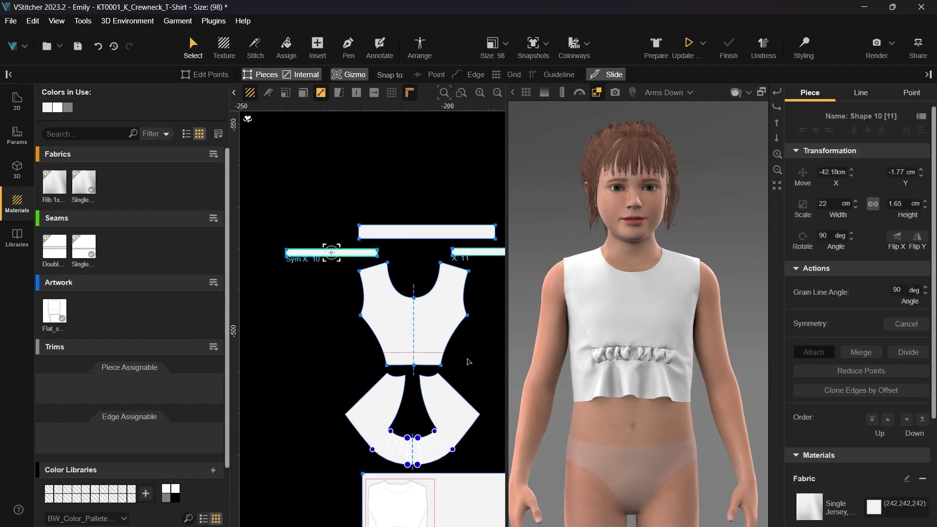
# Step: Stitch both straps' inner short ends to the upper front panel's side edges and slide the stitches down to the gathered band
pyautogui.scroll(1, 468, 361)
pyautogui.press('s')
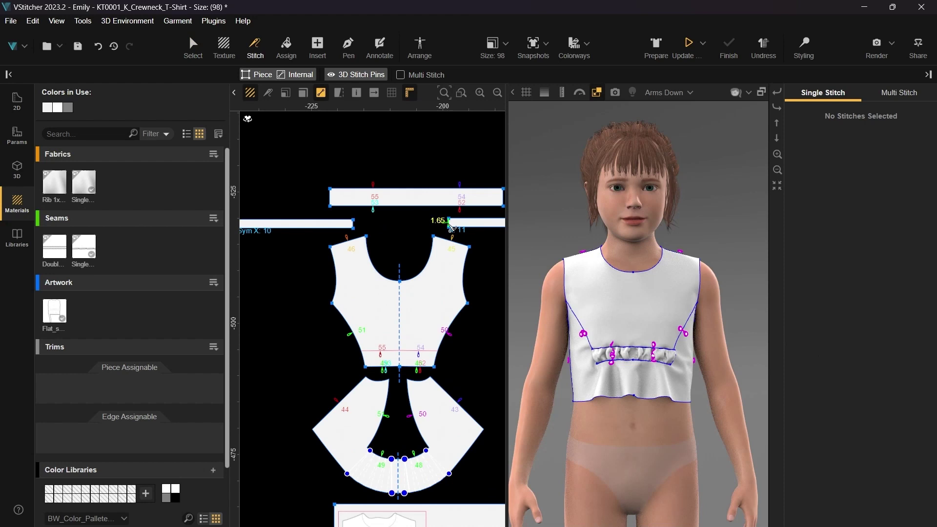
pyautogui.click(445, 331)
pyautogui.scroll(1, 445, 331)
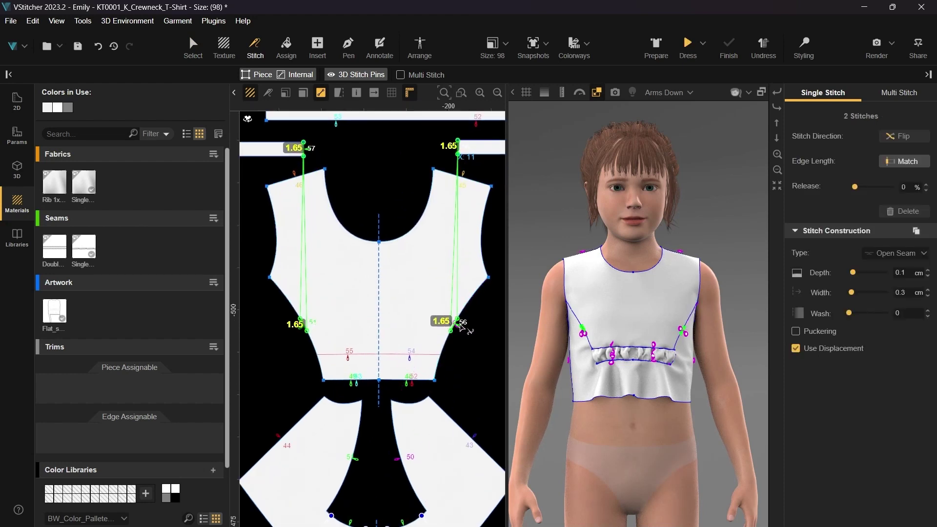
pyautogui.moveTo(458, 325); pyautogui.dragTo(438, 369)
pyautogui.press('Escape')
# Step: Set the straps' 3D layer to 11 and their details grid to 0.5, and update the garment
pyautogui.scroll(-3, 838, 273)
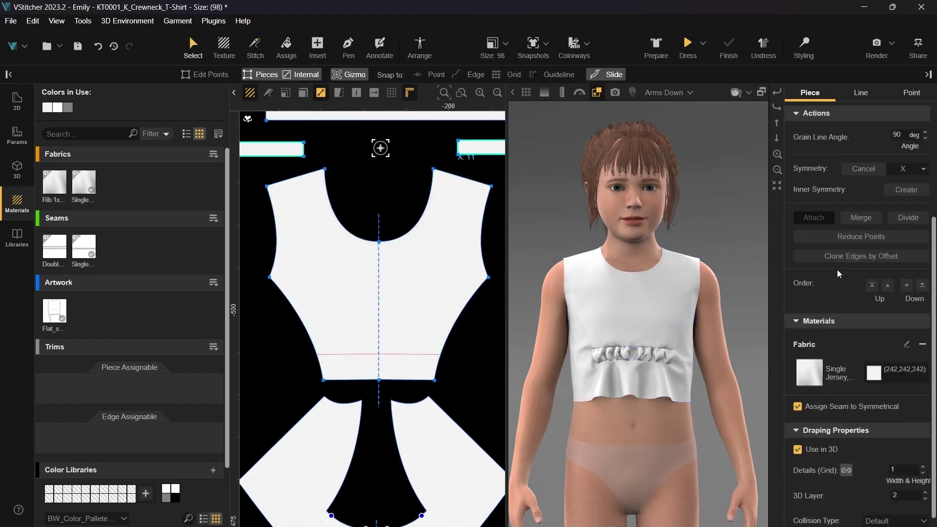
pyautogui.scroll(-1, 869, 351)
pyautogui.write('11')
pyautogui.press('Return')
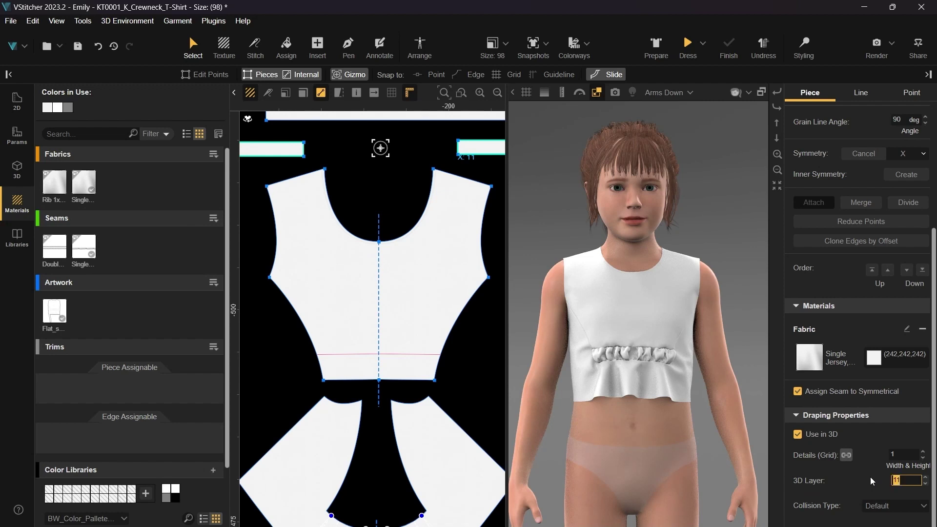
pyautogui.click(898, 453)
pyautogui.write('0.5')
pyautogui.press('Return')
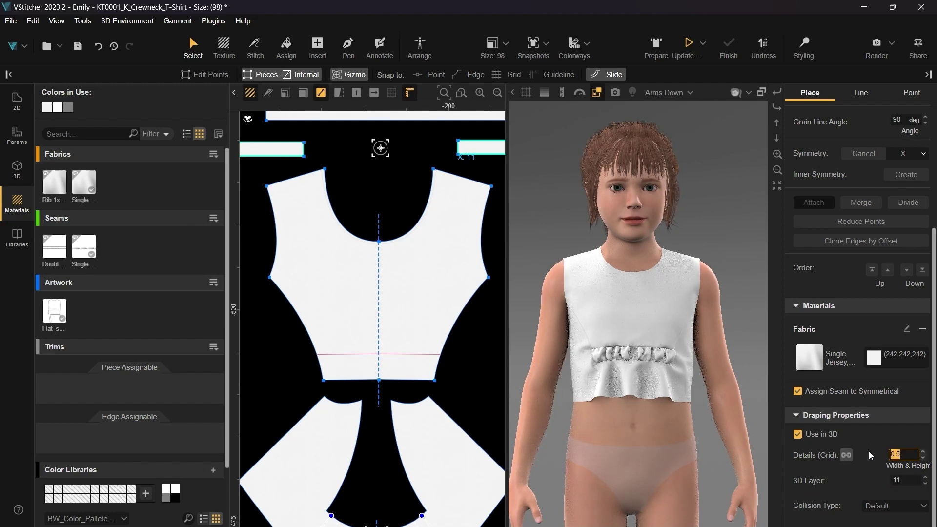
pyautogui.press('Return')
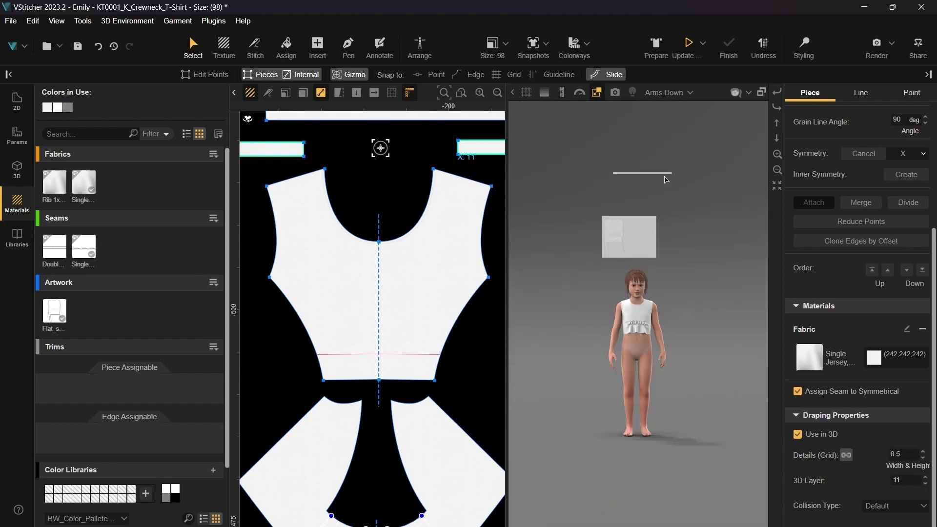
# Step: Arrange a strap from the symmetrical pair in 3D in front of the avatar's torso, level with the gathered band
pyautogui.click(647, 352)
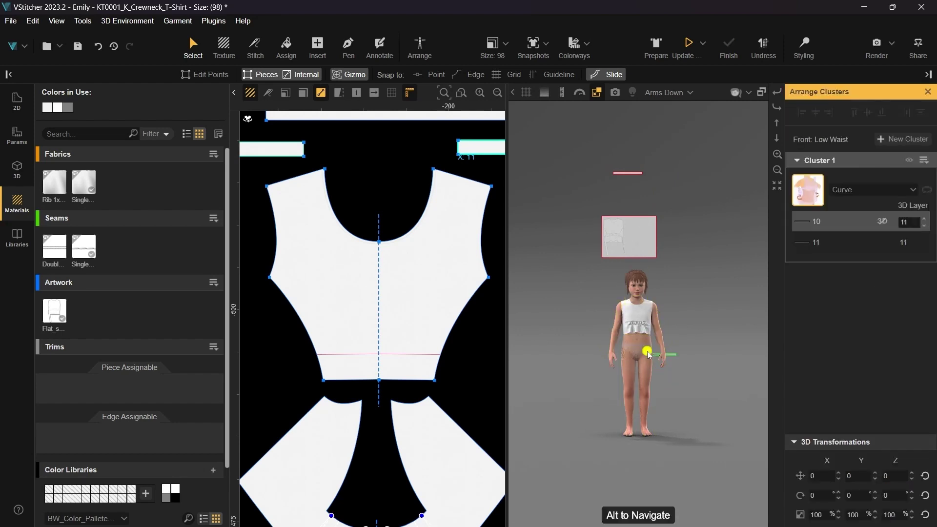
pyautogui.scroll(3, 634, 361)
pyautogui.click(628, 429)
pyautogui.moveTo(628, 430); pyautogui.dragTo(632, 380)
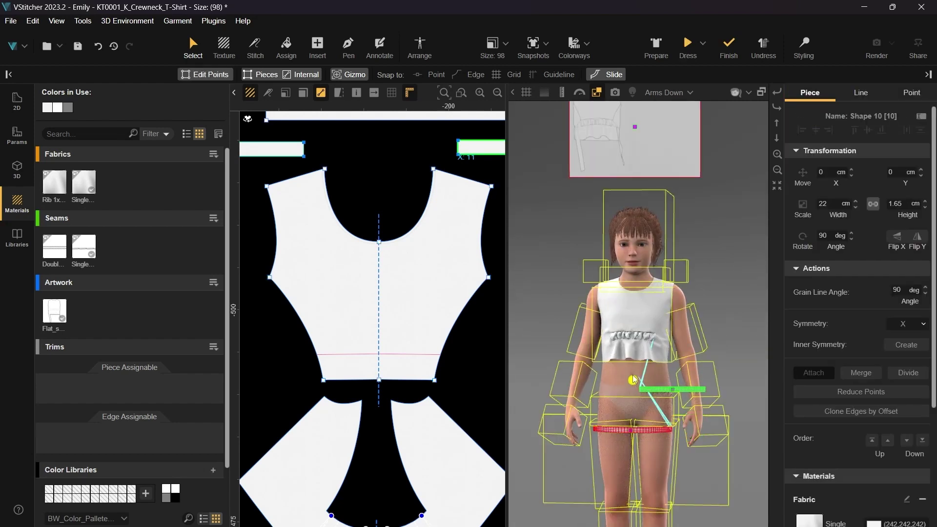
pyautogui.click(614, 359)
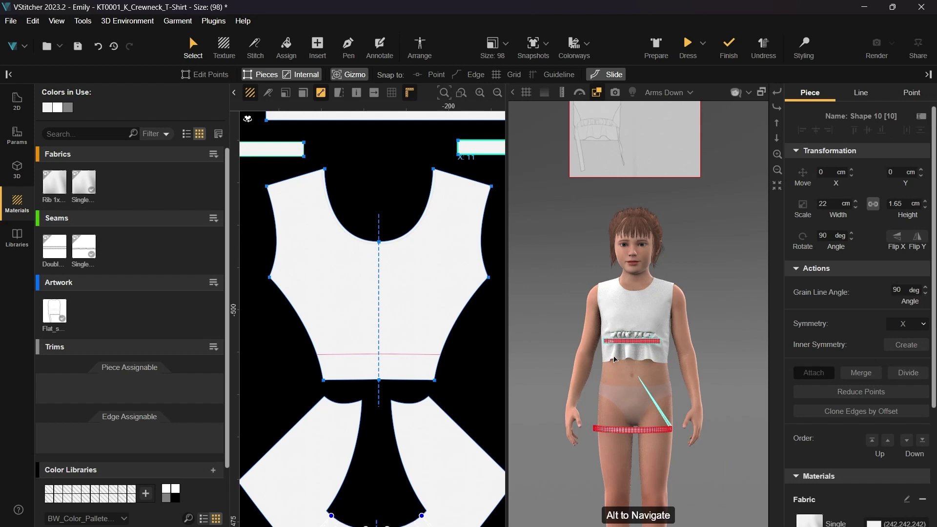
pyautogui.click(634, 343)
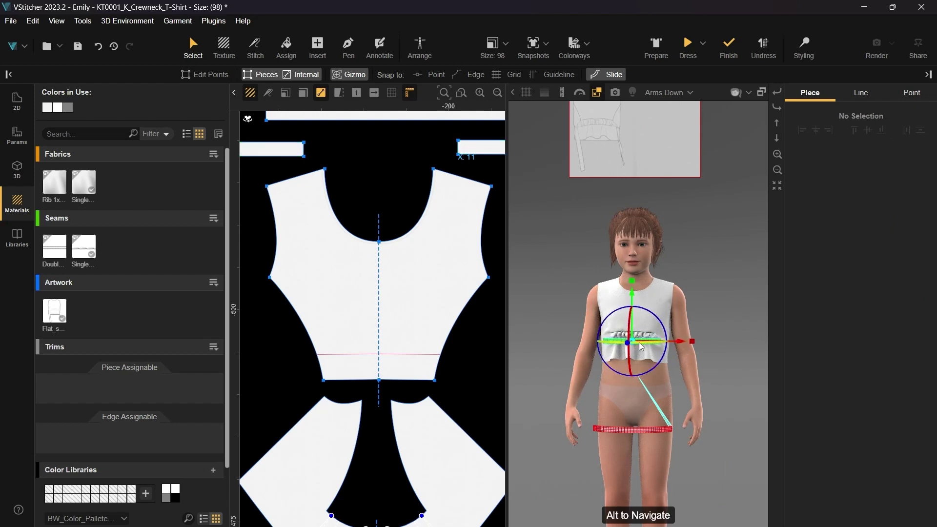
pyautogui.press('a')
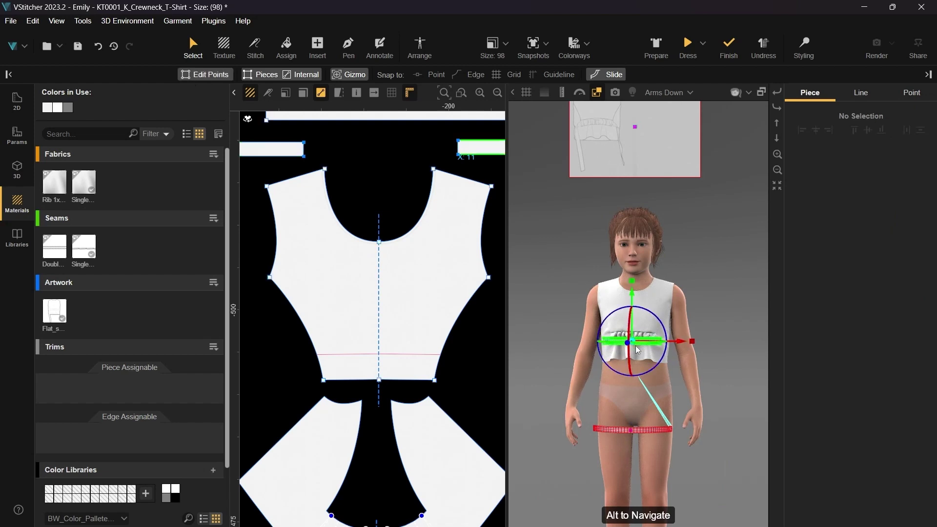
# Step: Reposition the remaining strap in the 3D arrangement, dress the garment, and inspect the hanging straps
pyautogui.click(637, 424)
pyautogui.moveTo(636, 424); pyautogui.dragTo(729, 344)
pyautogui.click(561, 276)
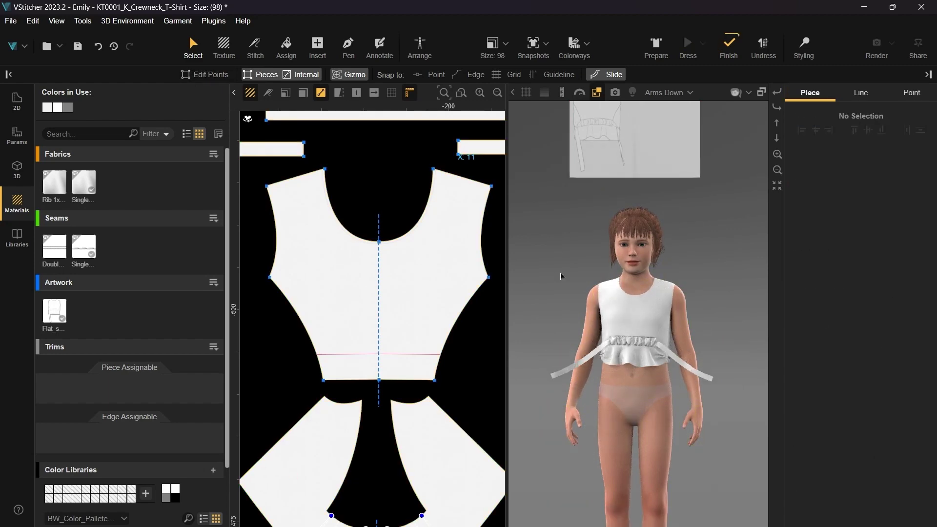
pyautogui.scroll(2, 557, 354)
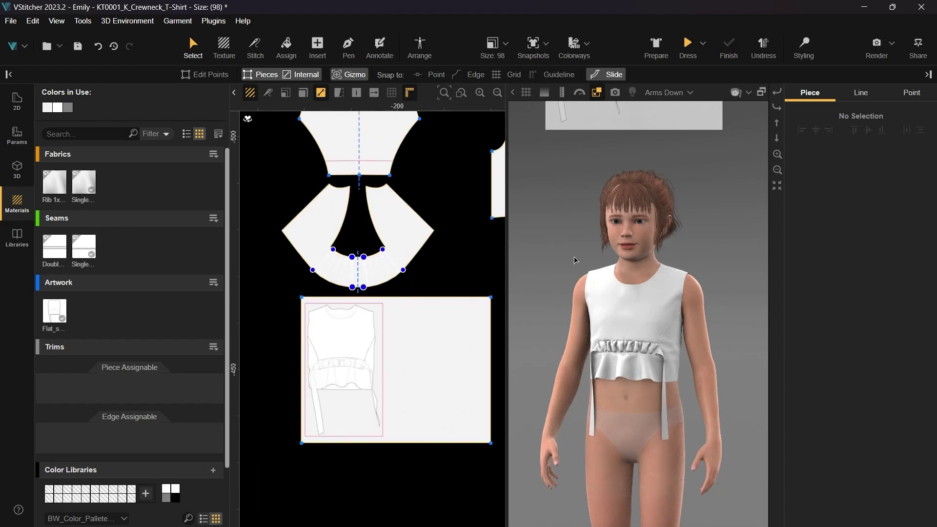
pyautogui.moveTo(577, 259); pyautogui.dragTo(581, 258)
# Step: Import the Flat_sketch_skirt artwork and place it about 20 by 20.6 cm on the reference piece beside the top's sketch
pyautogui.click(217, 281)
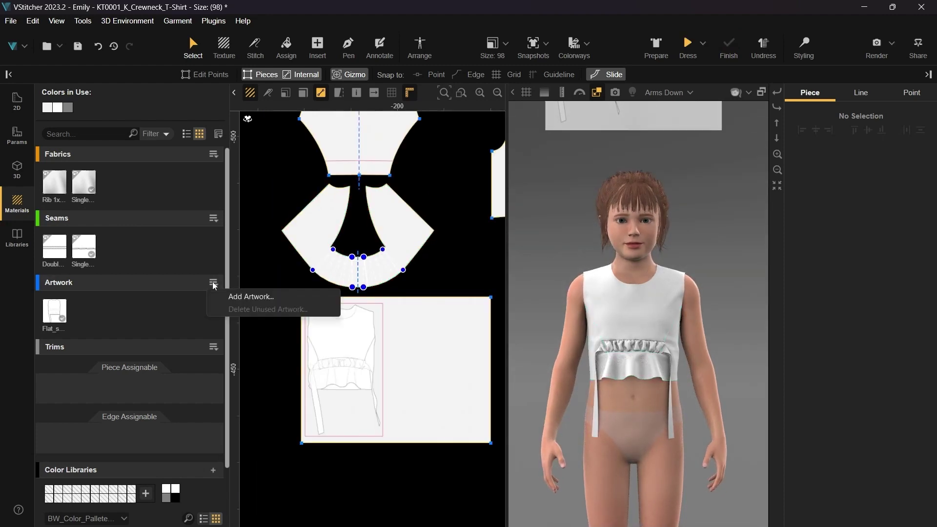
pyautogui.click(227, 296)
pyautogui.click(212, 147)
pyautogui.click(695, 474)
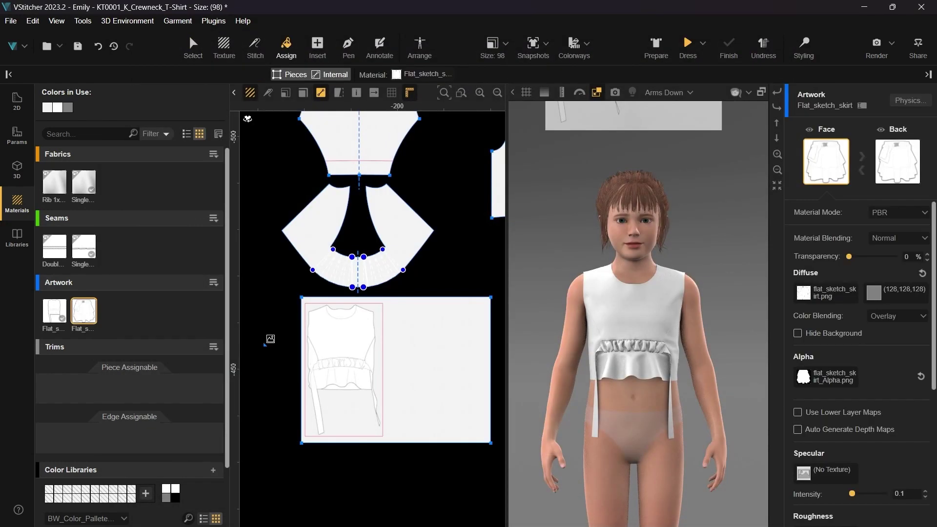
pyautogui.moveTo(471, 415); pyautogui.dragTo(397, 321)
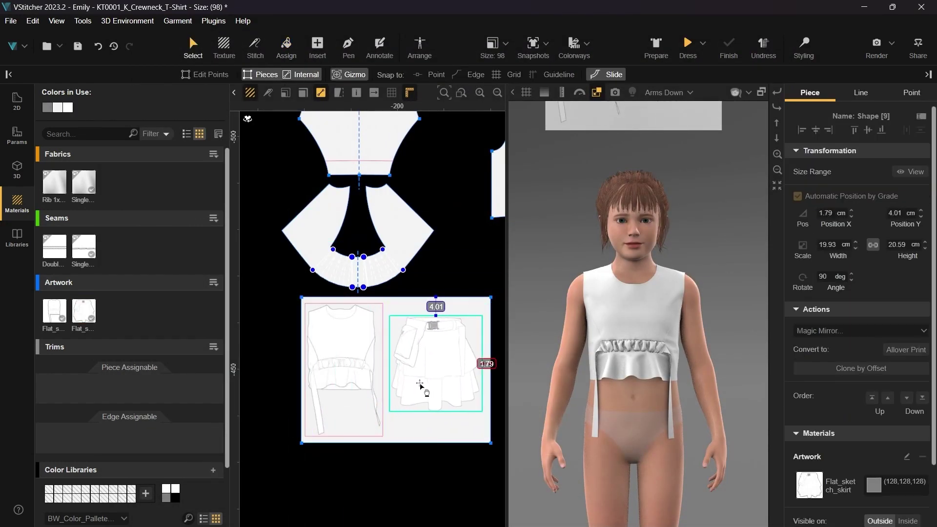
pyautogui.click(471, 378)
# Step: Insert a circular piece about 44.7 cm in diameter in the empty area beside the skirt sketch
pyautogui.scroll(5, 471, 379)
pyautogui.scroll(-3, 420, 389)
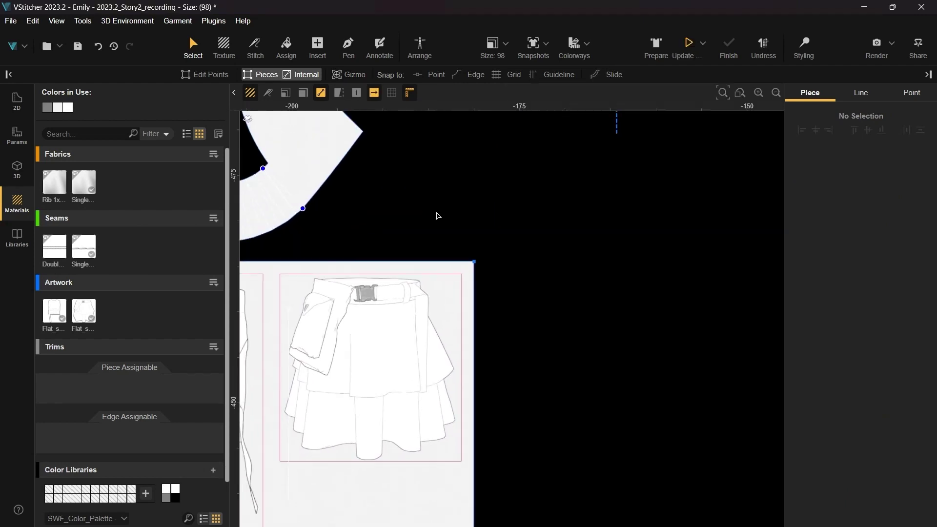
pyautogui.scroll(-3, 436, 213)
pyautogui.moveTo(581, 303); pyautogui.dragTo(489, 285, button='middle')
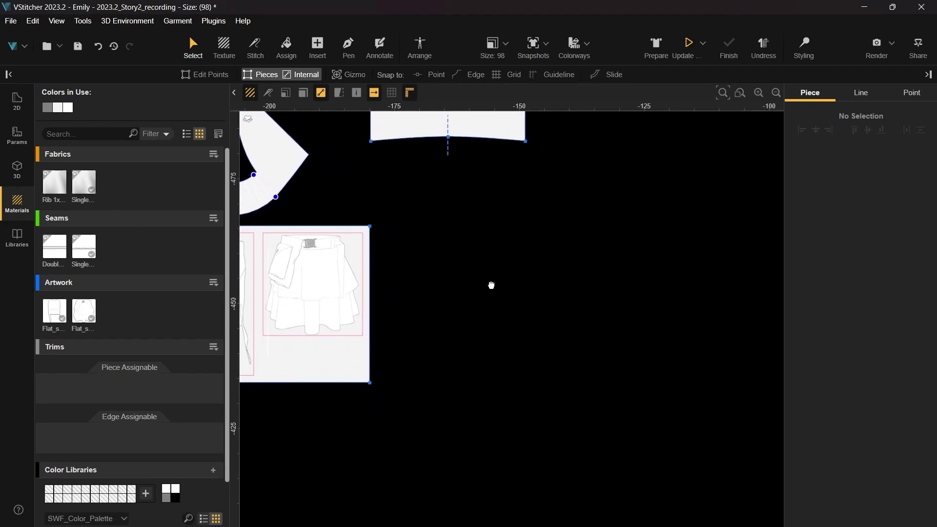
pyautogui.click(317, 47)
pyautogui.click(338, 76)
pyautogui.click(333, 101)
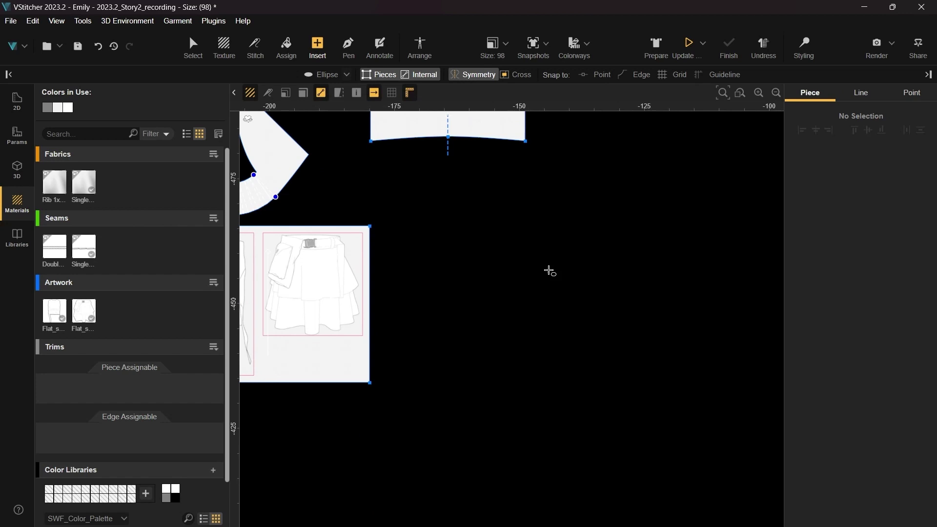
pyautogui.moveTo(569, 320); pyautogui.dragTo(669, 444)
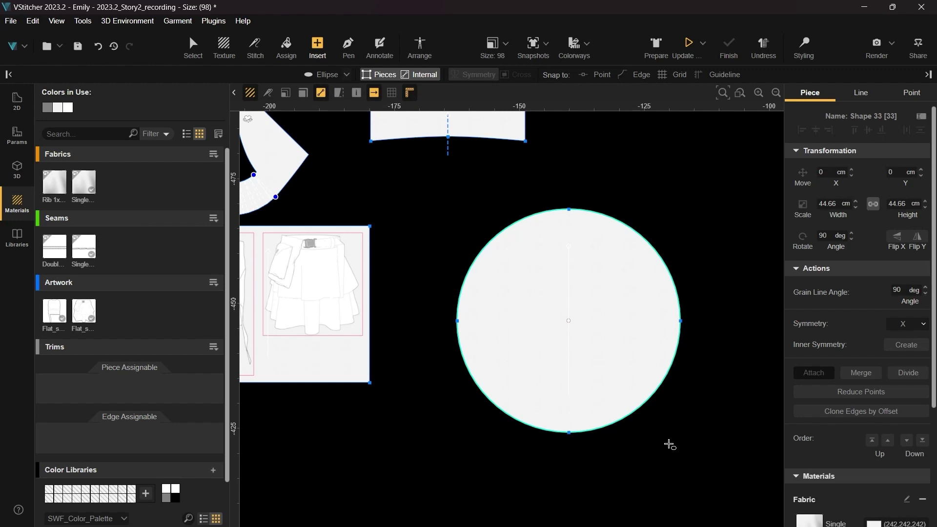
# Step: Centre a circular piece about 16 cm in diameter on the large circle and trace its four edges as an internal line
pyautogui.moveTo(673, 156); pyautogui.dragTo(590, 323)
pyautogui.press('Escape')
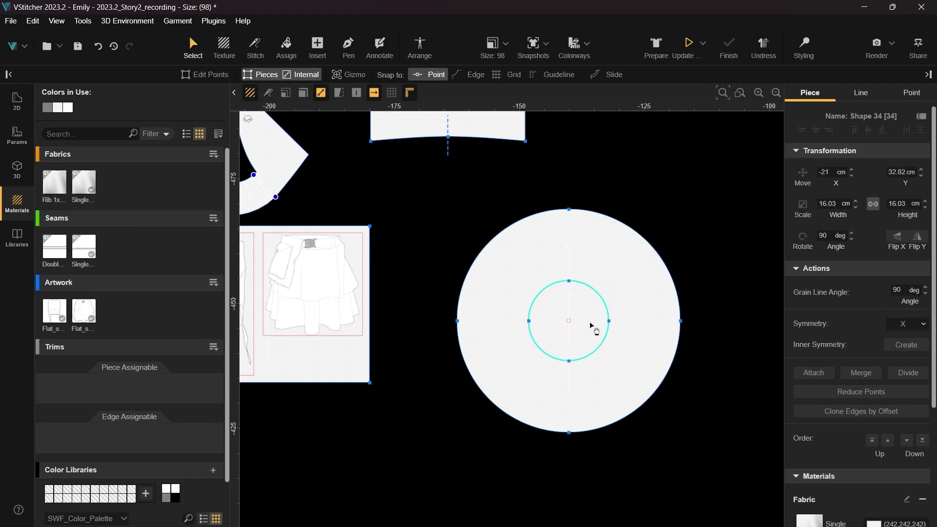
pyautogui.click(604, 303)
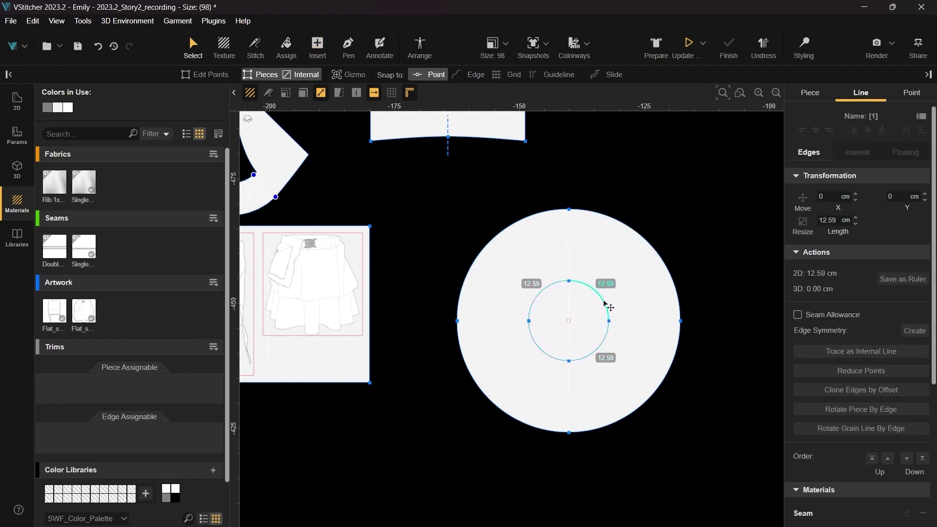
pyautogui.keyDown('shift'); pyautogui.click(554, 292); pyautogui.keyUp('shift')
pyautogui.keyDown('shift'); pyautogui.click(536, 346); pyautogui.keyUp('shift')
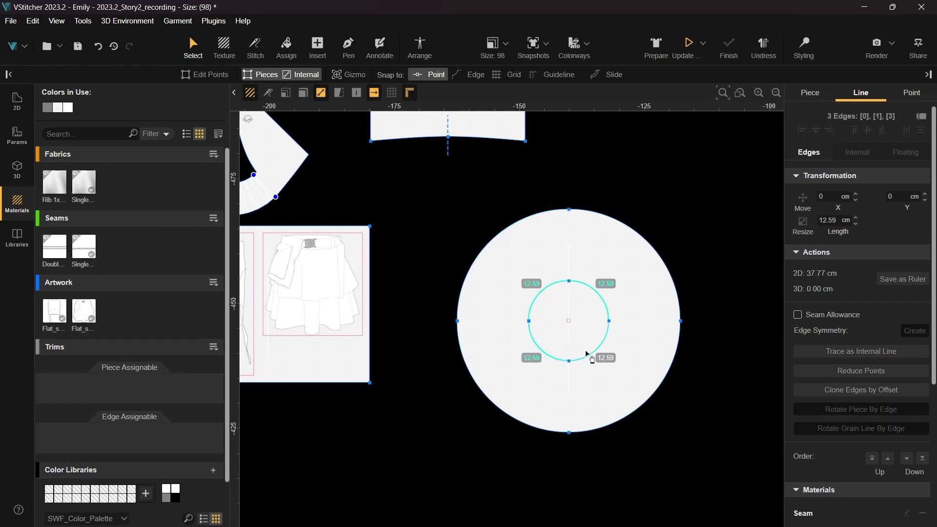
pyautogui.keyDown('shift'); pyautogui.click(598, 353); pyautogui.keyUp('shift')
pyautogui.click(839, 351)
# Step: Convert the traced internal circle on the large circular piece to a hole
pyautogui.click(604, 300)
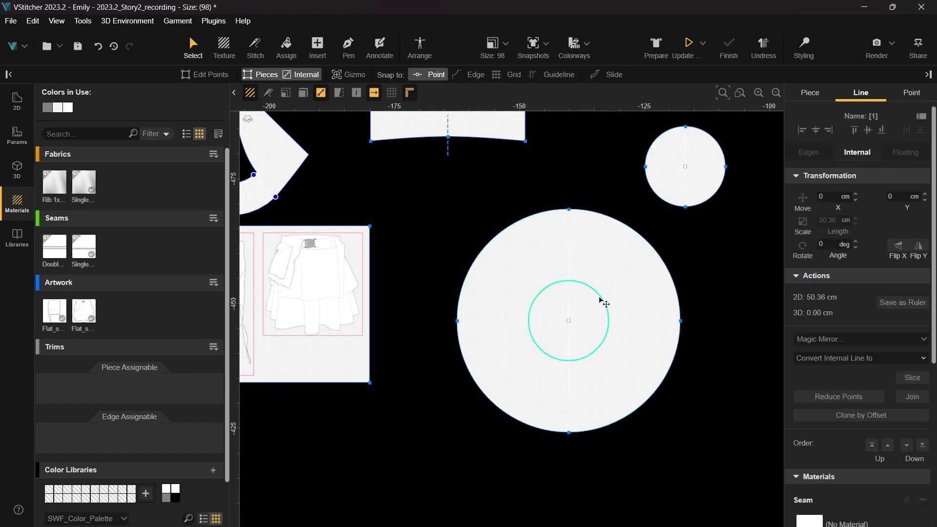
pyautogui.click(808, 364)
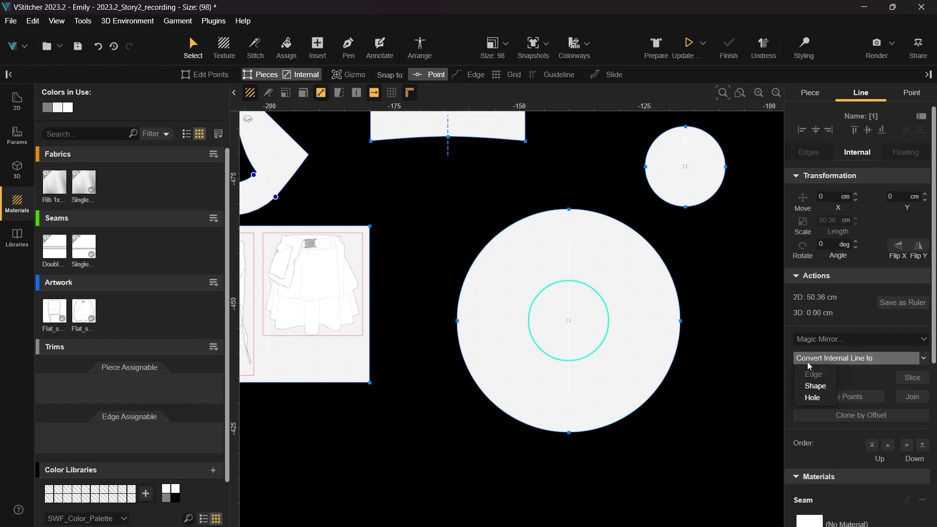
pyautogui.click(811, 399)
pyautogui.click(702, 266)
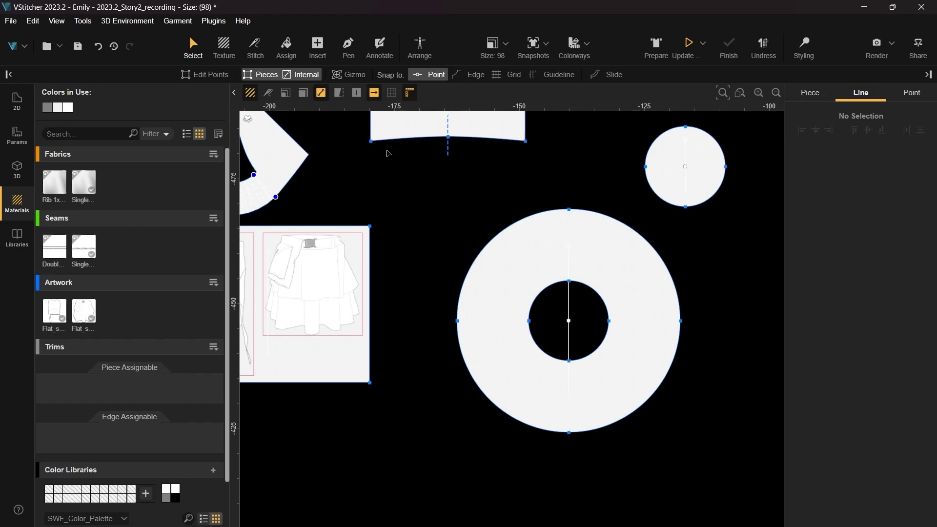
# Step: Turn off the fabric display in 2D and move the small circle onto the bottom corner of the back piece
pyautogui.click(252, 96)
pyautogui.moveTo(601, 155); pyautogui.dragTo(586, 226, button='middle')
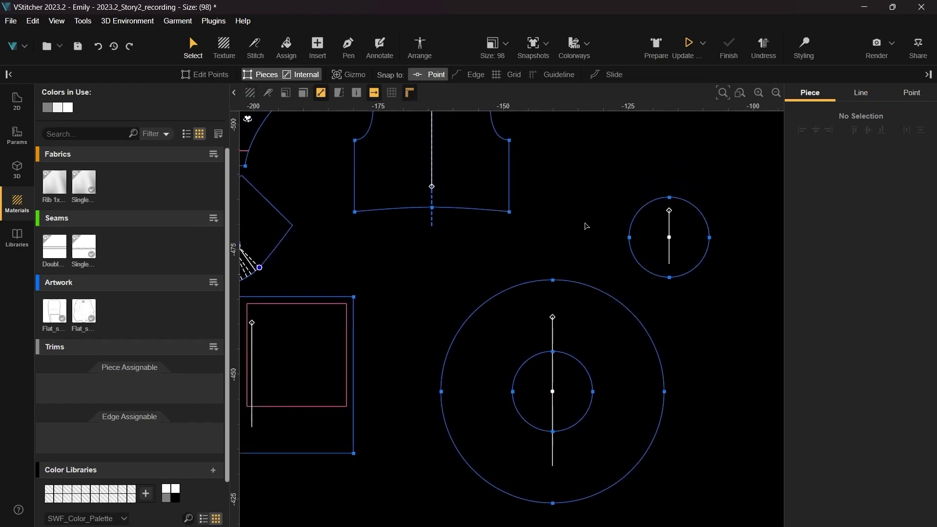
pyautogui.moveTo(645, 247); pyautogui.dragTo(495, 217)
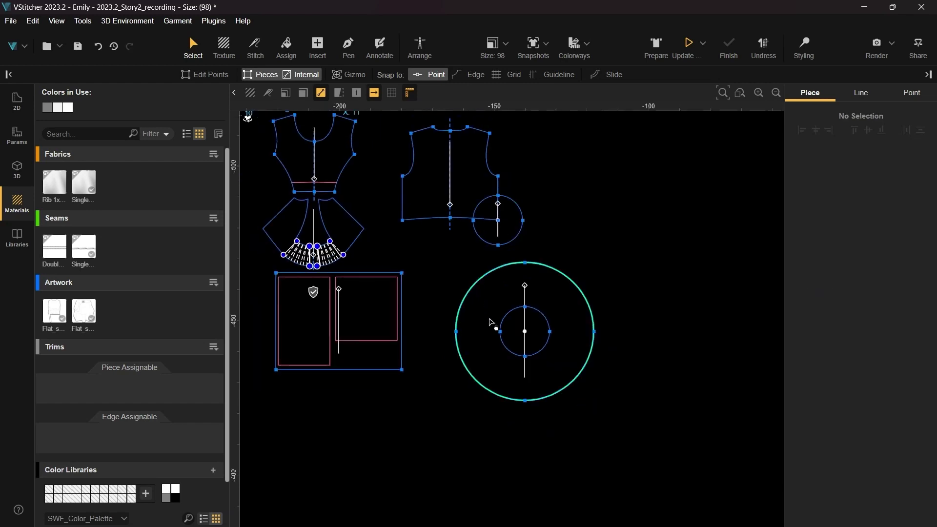
pyautogui.moveTo(428, 461); pyautogui.dragTo(498, 179, button='middle')
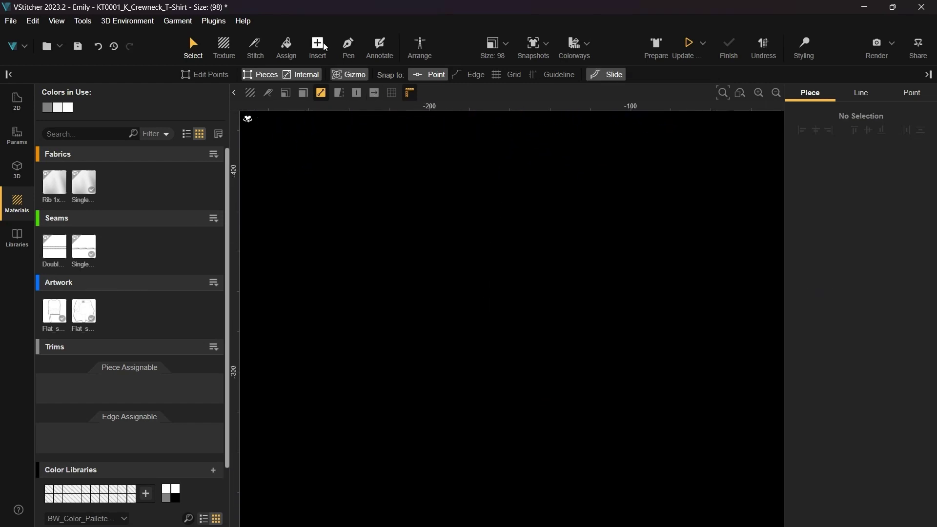
pyautogui.click(318, 49)
pyautogui.click(325, 75)
pyautogui.click(339, 101)
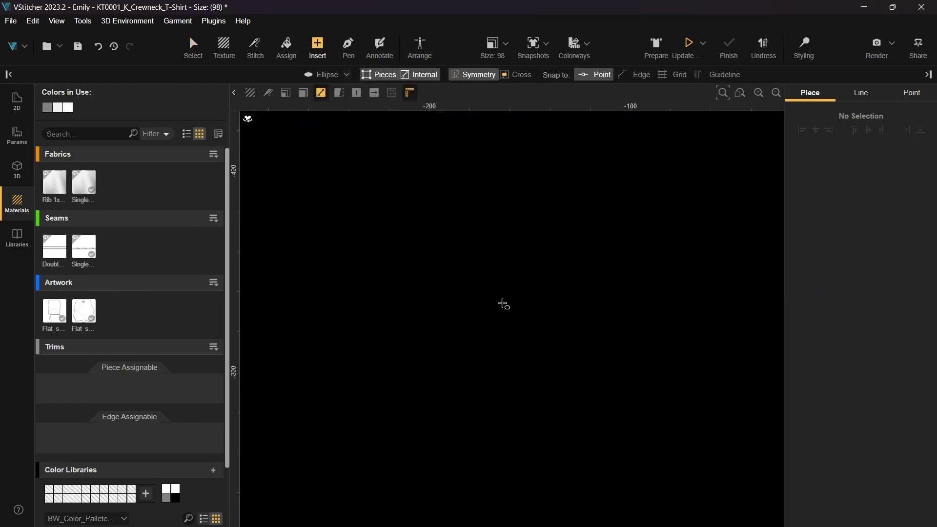
pyautogui.click(511, 309)
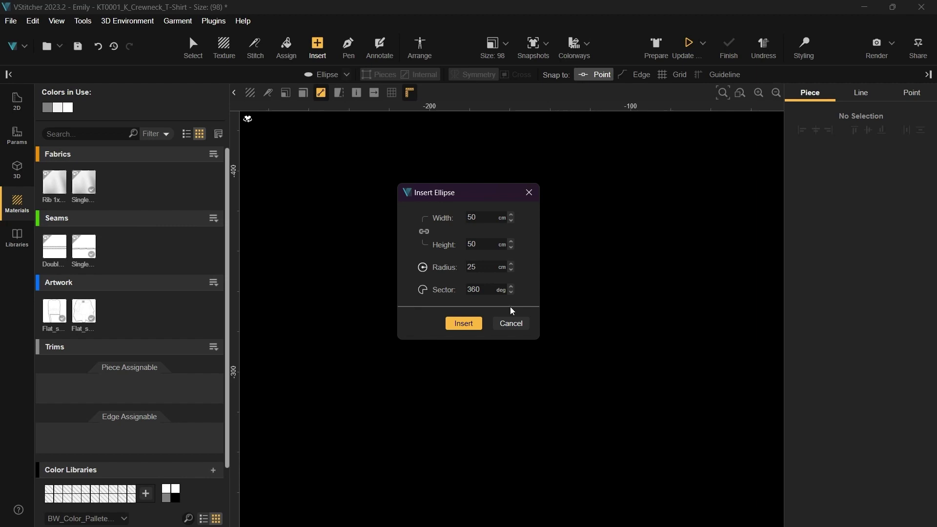
pyautogui.click(511, 323)
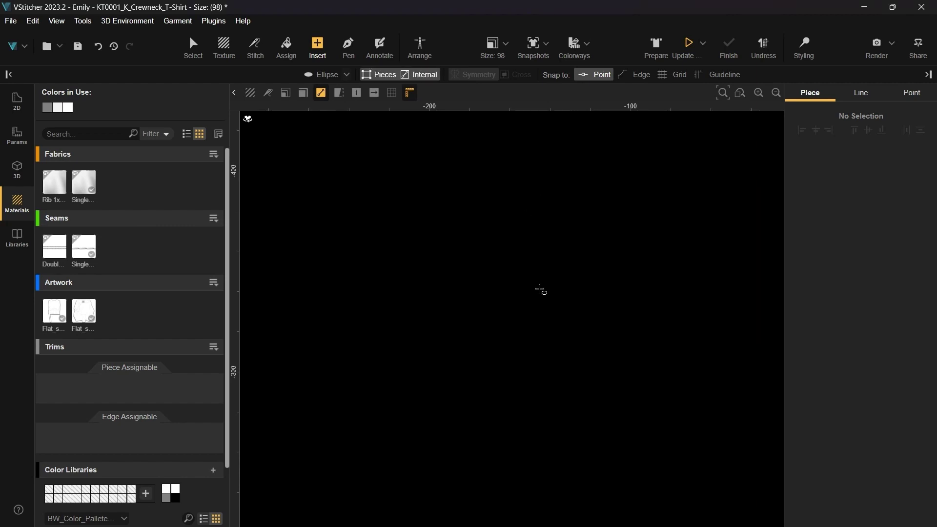
# Step: Open the avatar's body measurements in the 3D view and check the waist and hip values
pyautogui.press('3')
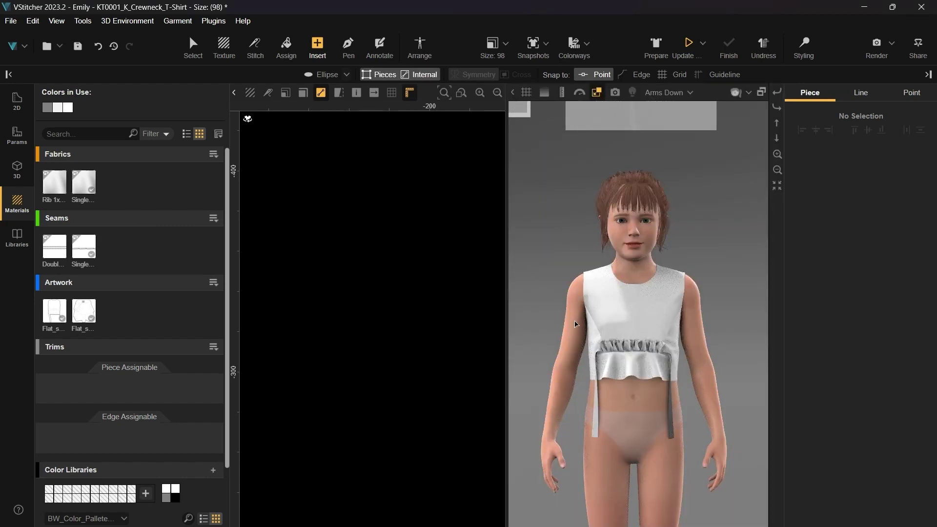
pyautogui.rightClick(637, 405)
pyautogui.click(638, 351)
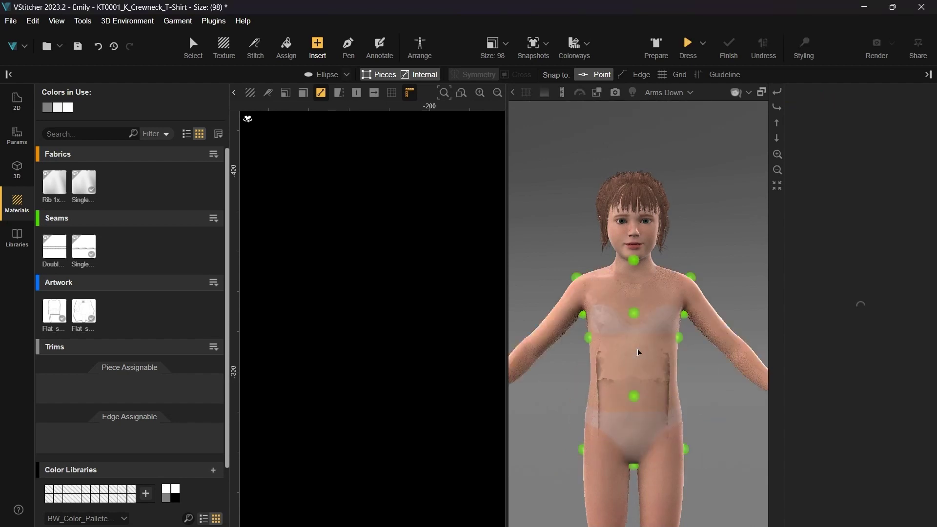
pyautogui.click(889, 237)
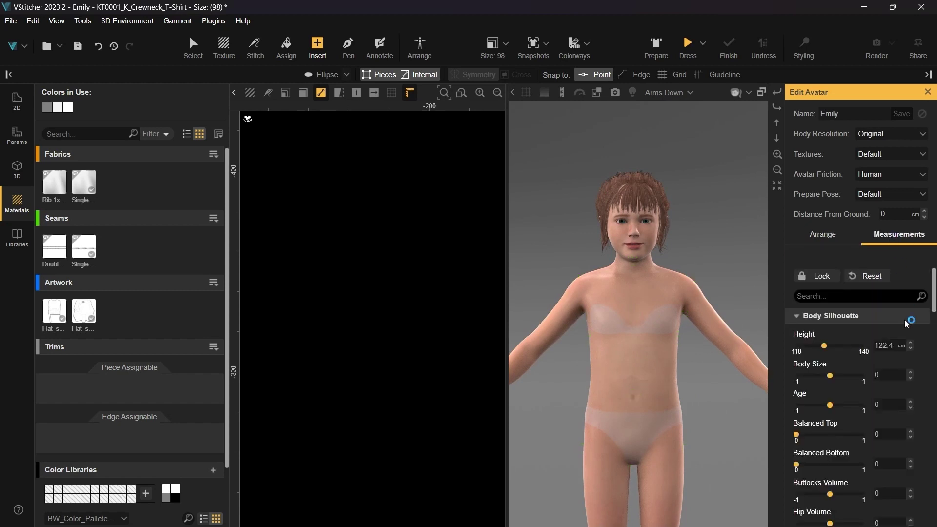
pyautogui.scroll(-10, 906, 322)
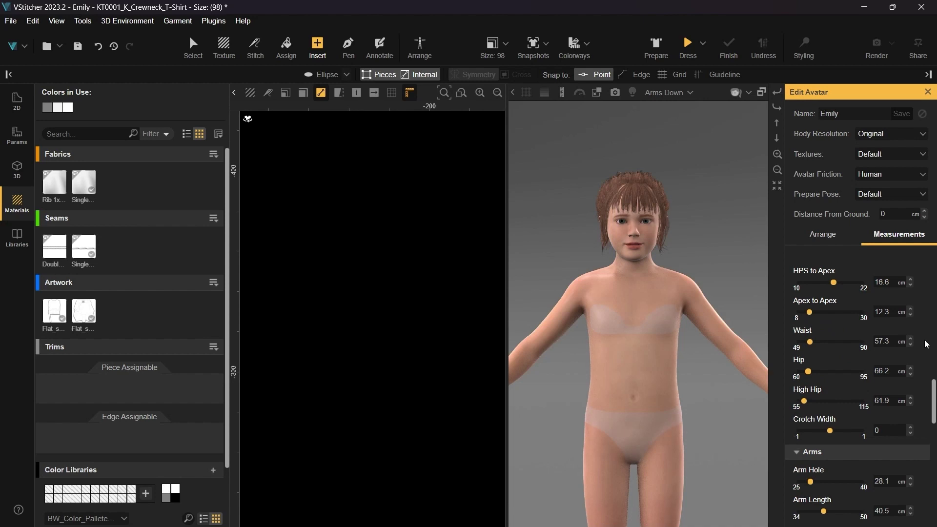
pyautogui.click(927, 93)
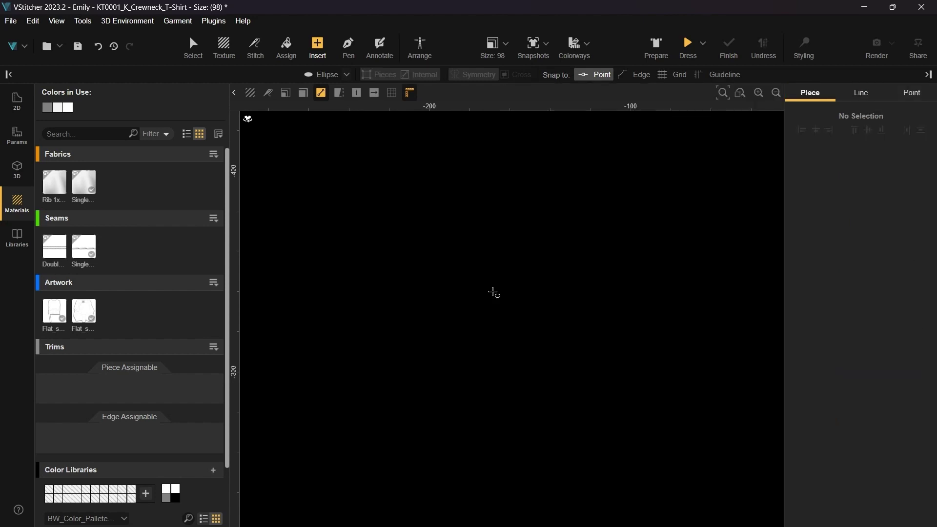
# Step: Insert a circular piece with a radius of 9.24 cm in the empty 2D area as the skirt's waist opening
pyautogui.click(492, 292)
pyautogui.click(490, 266)
pyautogui.press('BackSpace')
pyautogui.press('BackSpace')
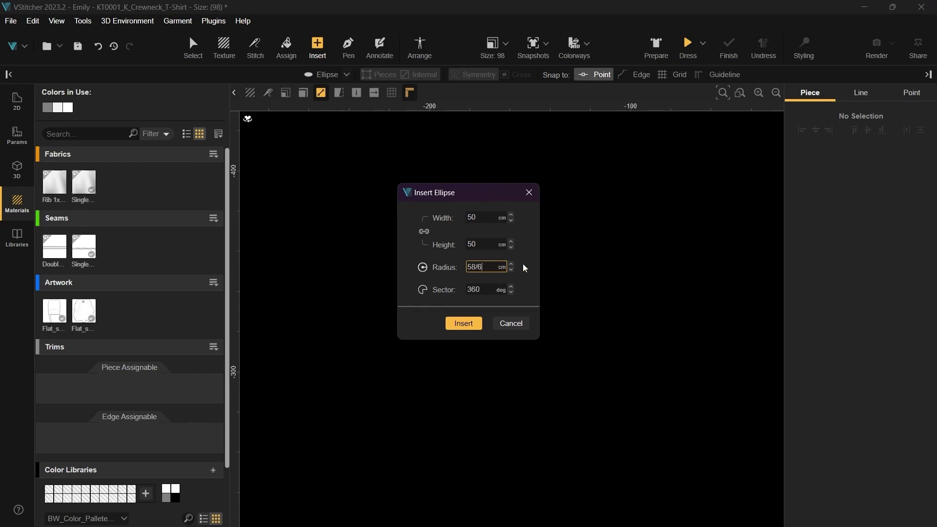
pyautogui.click(461, 323)
pyautogui.press('Escape')
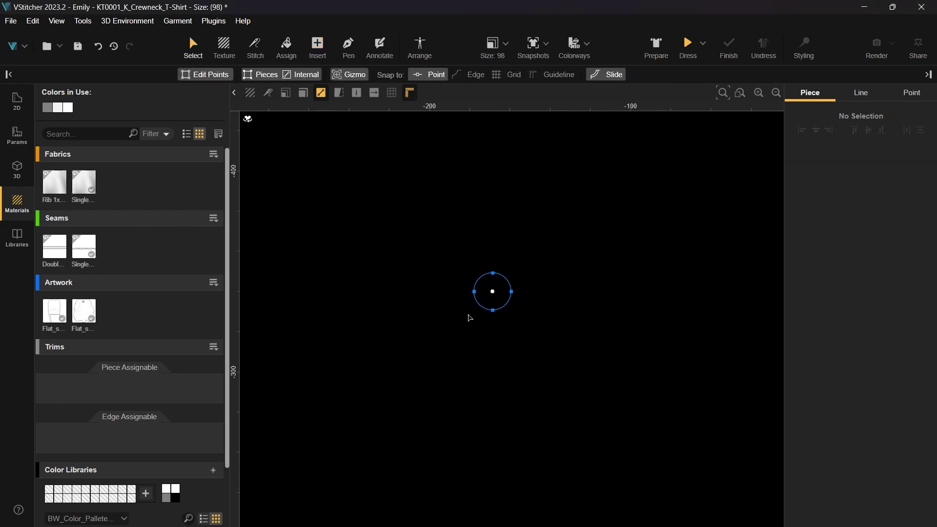
# Step: Measure the total circumference of the small circle from its four edges
pyautogui.click(480, 306)
pyautogui.keyDown('shift'); pyautogui.click(480, 277); pyautogui.keyUp('shift')
pyautogui.keyDown('shift'); pyautogui.click(505, 278); pyautogui.keyUp('shift')
pyautogui.keyDown('shift'); pyautogui.click(509, 298); pyautogui.keyUp('shift')
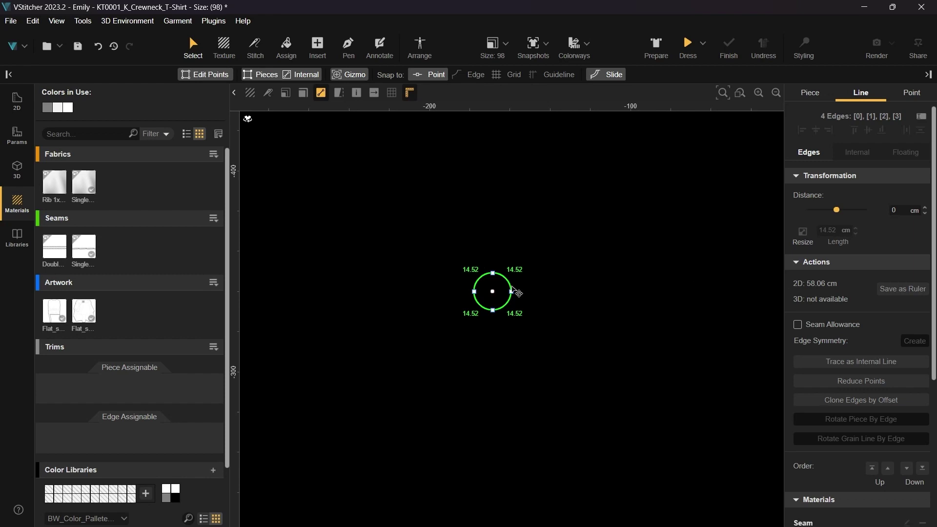
pyautogui.click(523, 284)
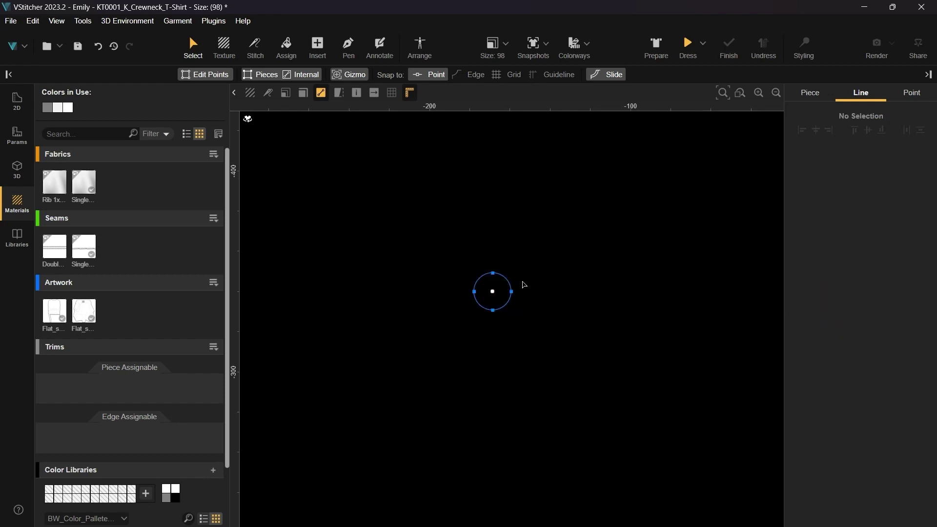
# Step: Insert a circular piece 75.48 cm in diameter and centre it on the small waist circle
pyautogui.click(317, 45)
pyautogui.click(326, 74)
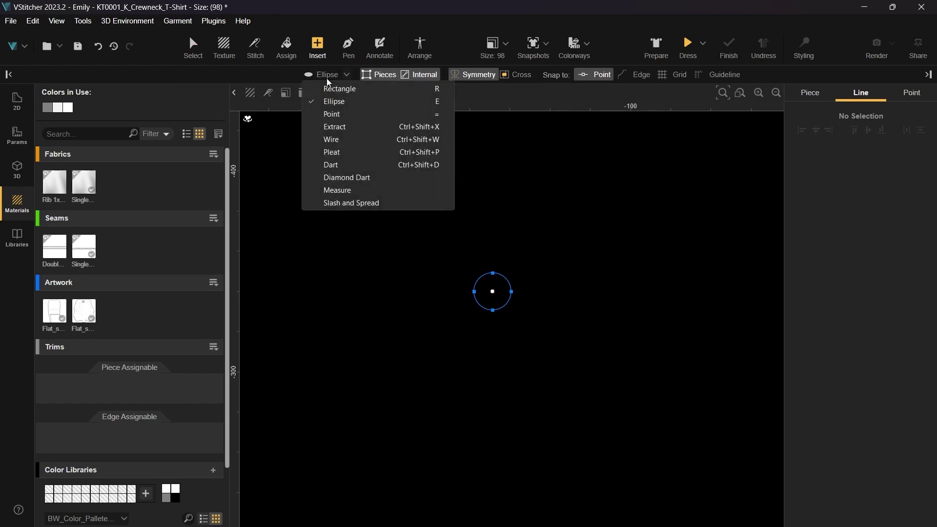
pyautogui.click(330, 100)
pyautogui.click(521, 257)
pyautogui.click(490, 268)
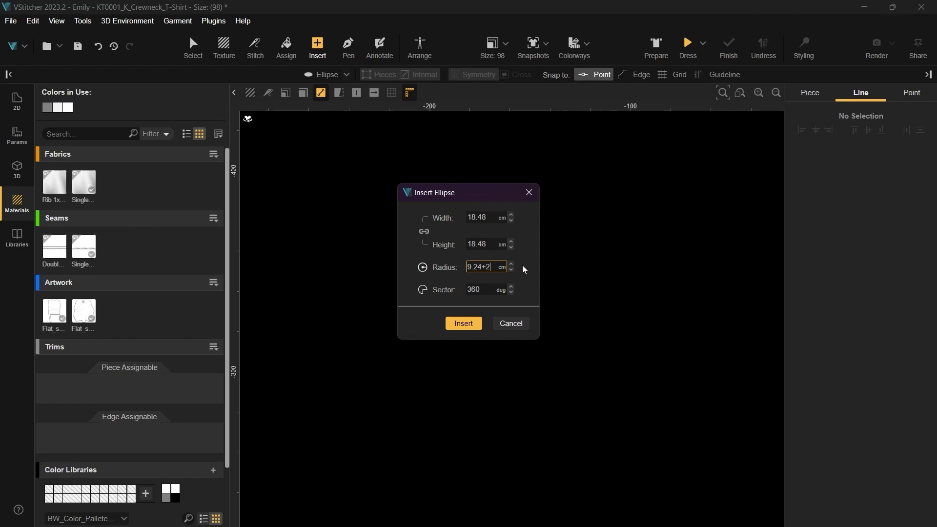
pyautogui.click(477, 324)
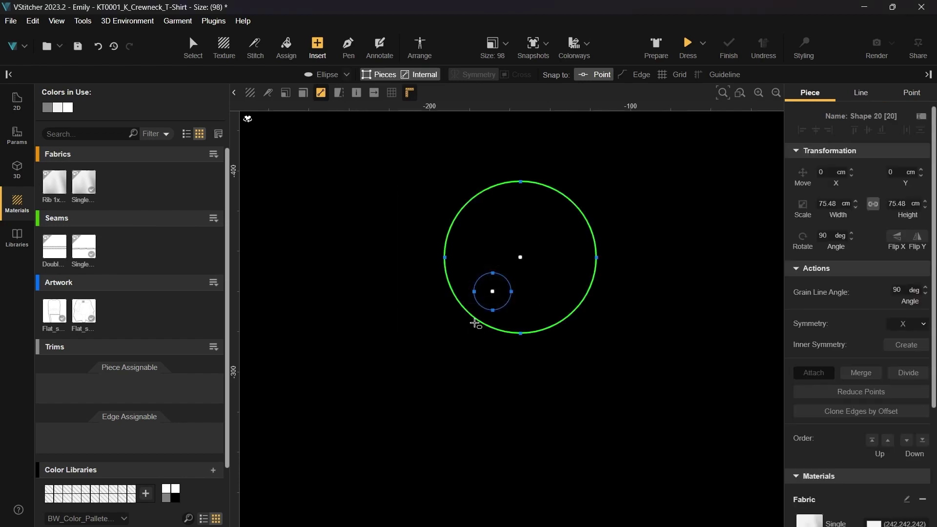
pyautogui.moveTo(530, 300); pyautogui.dragTo(503, 334)
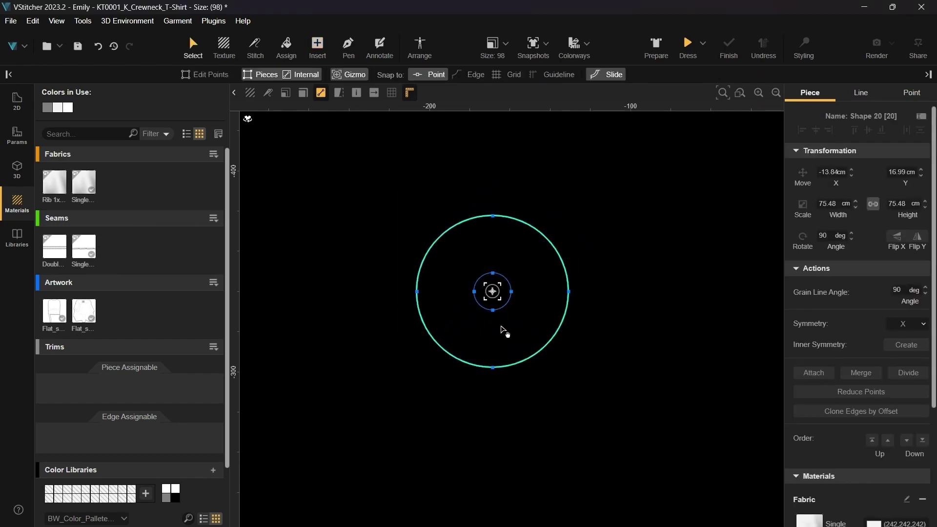
# Step: Trace the small circle's four edges as an internal line on the large skirt circle
pyautogui.click(508, 299)
pyautogui.keyDown('shift'); pyautogui.click(509, 283); pyautogui.keyUp('shift')
pyautogui.keyDown('shift'); pyautogui.click(482, 277); pyautogui.keyUp('shift')
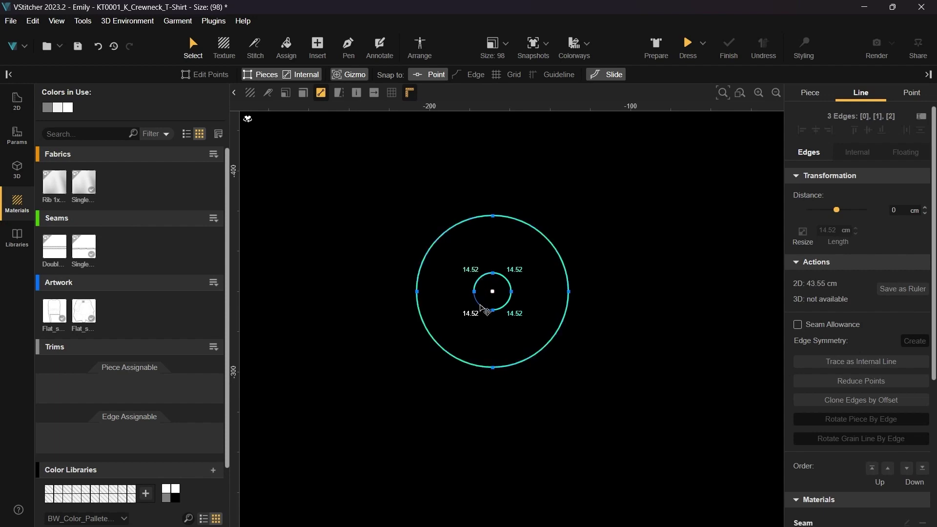
pyautogui.keyDown('shift'); pyautogui.click(481, 306); pyautogui.keyUp('shift')
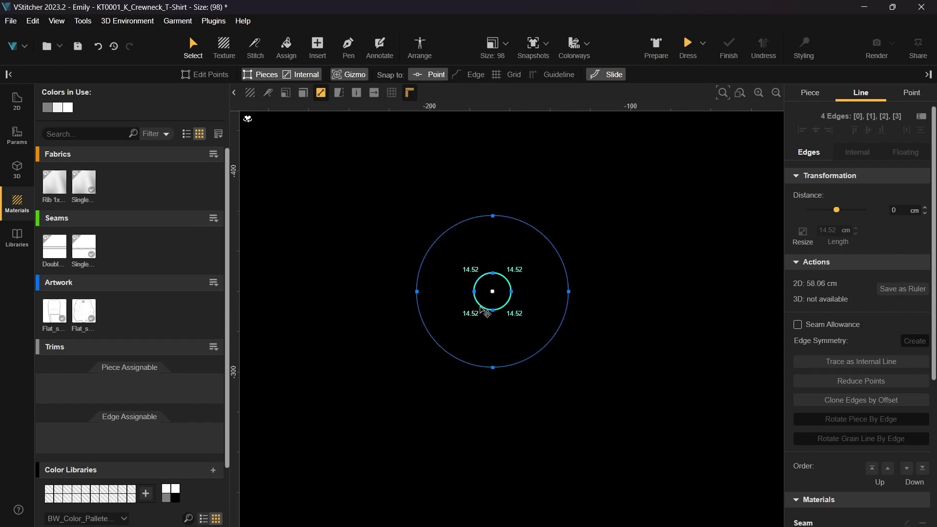
pyautogui.click(839, 362)
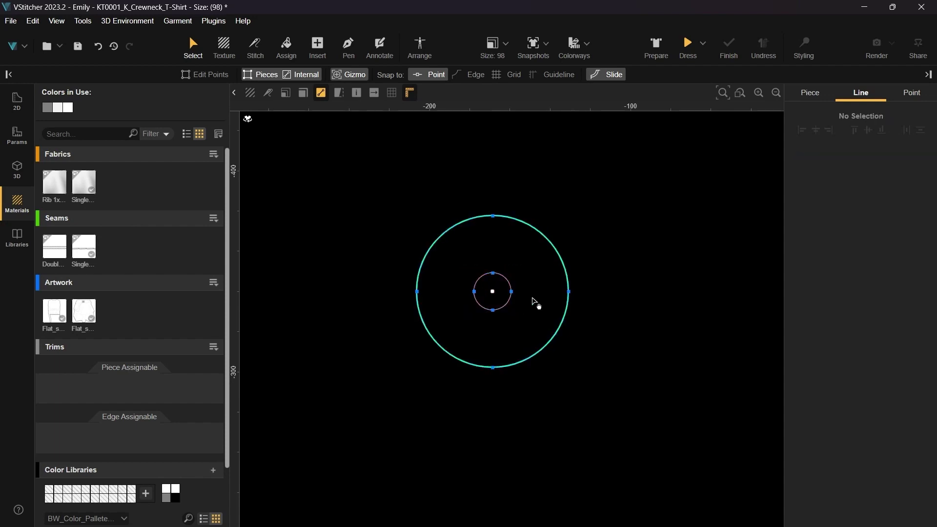
# Step: Move the large skirt circle beside the small circle and convert its internal circle to a hole
pyautogui.moveTo(511, 308); pyautogui.dragTo(614, 318)
pyautogui.click(611, 310)
pyautogui.click(803, 362)
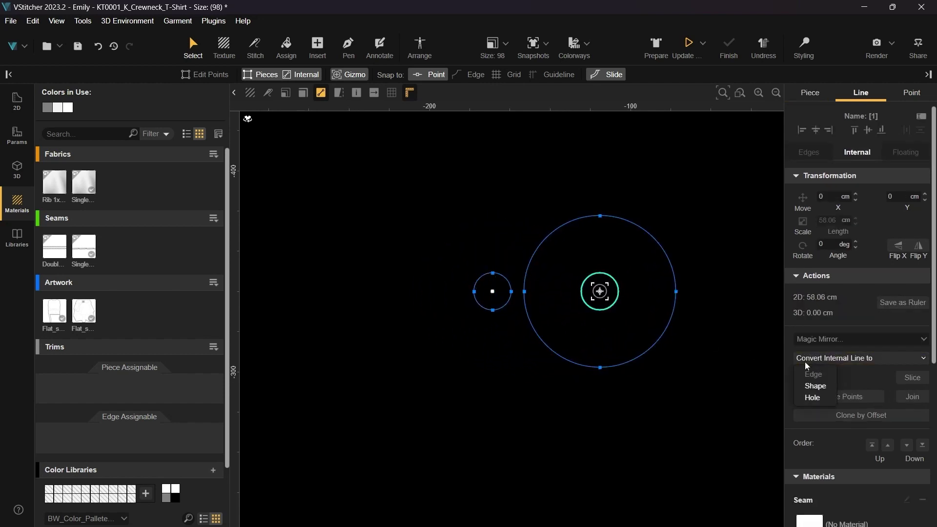
pyautogui.click(811, 398)
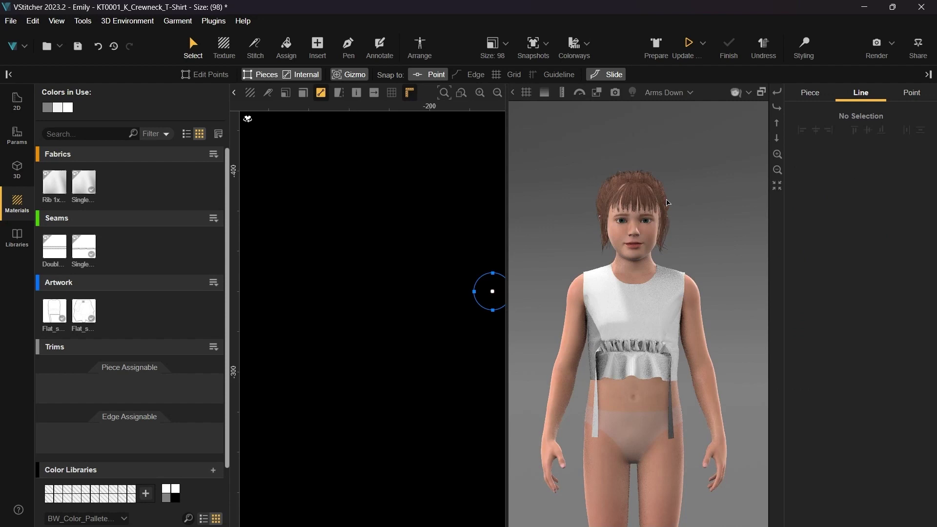
# Step: Display the unplaced pieces in the 3D view and move the ring-shaped skirt piece down to the avatar
pyautogui.scroll(-3, 694, 231)
pyautogui.moveTo(705, 244); pyautogui.dragTo(650, 208)
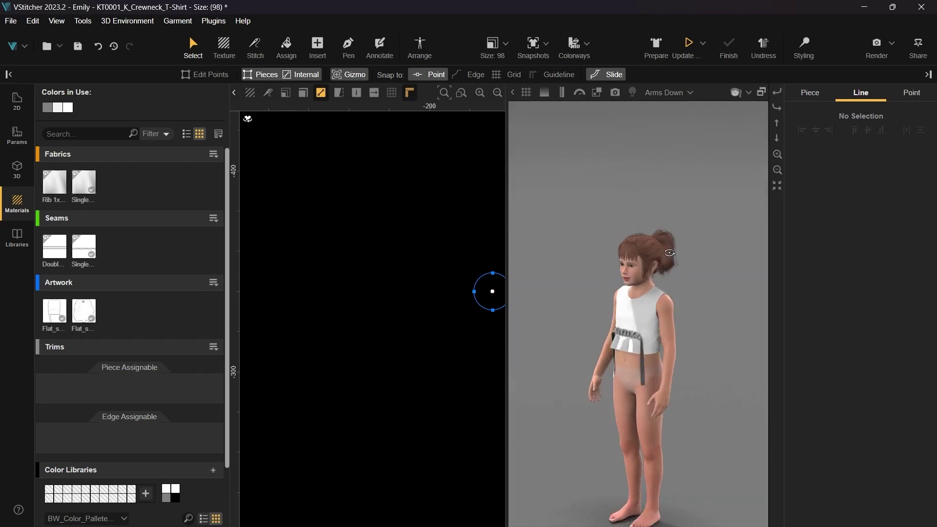
pyautogui.click(597, 93)
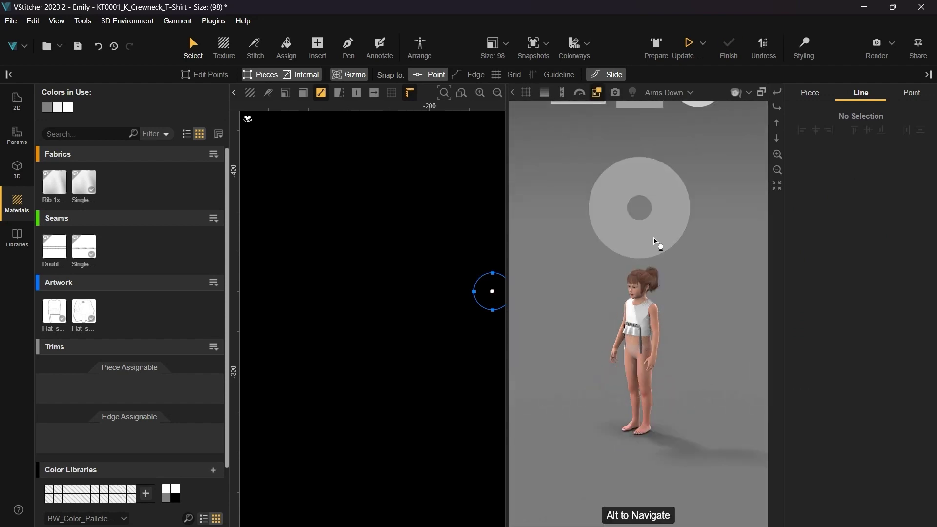
pyautogui.click(654, 228)
pyautogui.moveTo(654, 227); pyautogui.dragTo(635, 343)
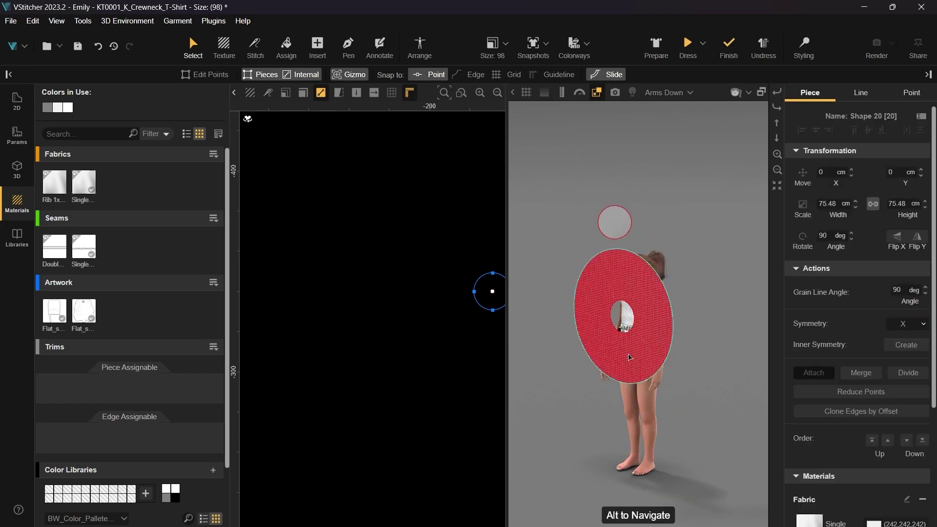
# Step: Rotate the ring-shaped skirt piece to horizontal and position it around the avatar's waist
pyautogui.moveTo(607, 293); pyautogui.dragTo(642, 298)
pyautogui.moveTo(620, 400); pyautogui.dragTo(665, 398, button='right')
pyautogui.moveTo(625, 305); pyautogui.dragTo(615, 309)
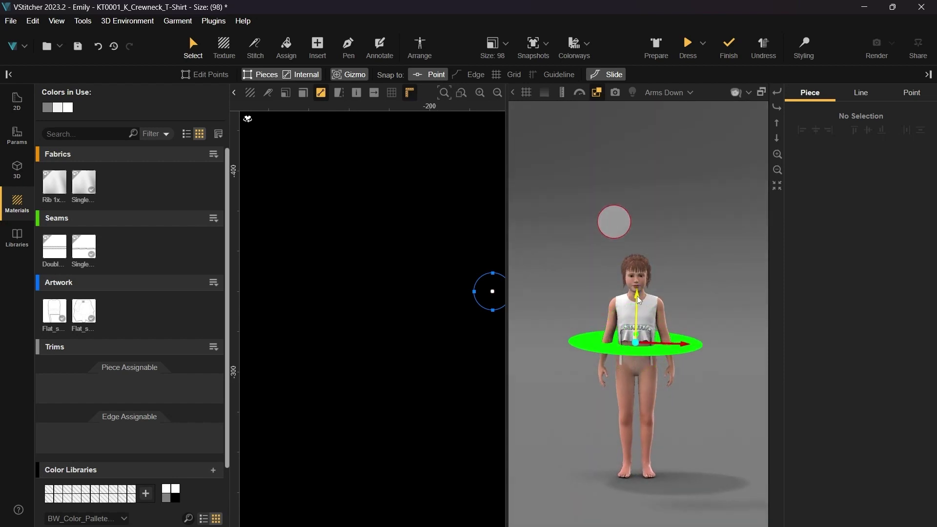
pyautogui.moveTo(615, 312); pyautogui.dragTo(576, 314, button='right')
pyautogui.moveTo(675, 320); pyautogui.dragTo(666, 325)
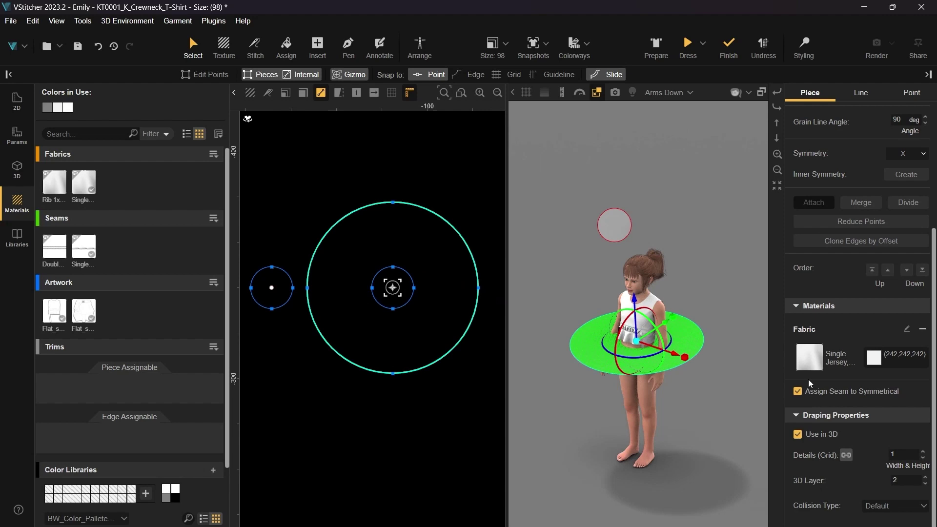
# Step: Exclude the skirt piece from 3D use and change the avatar's pose to Arms Spread
pyautogui.click(798, 434)
pyautogui.click(675, 92)
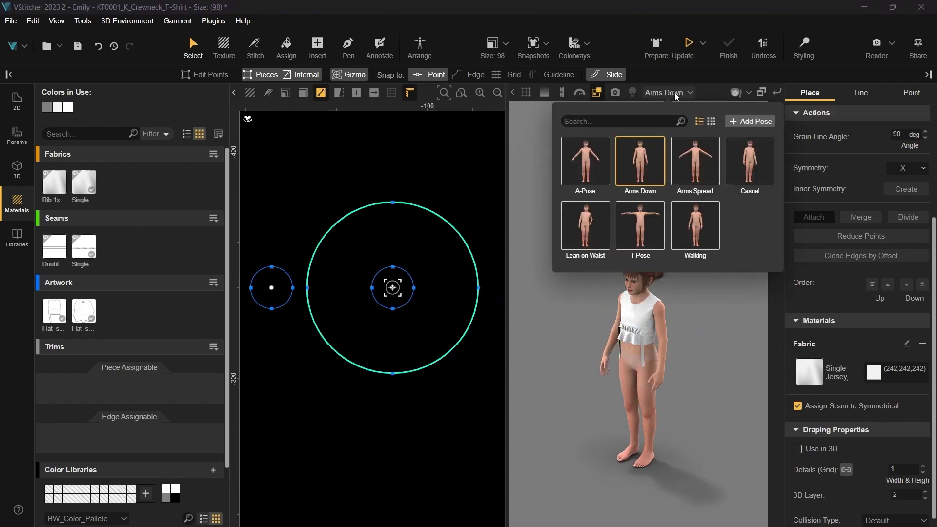
pyautogui.click(710, 159)
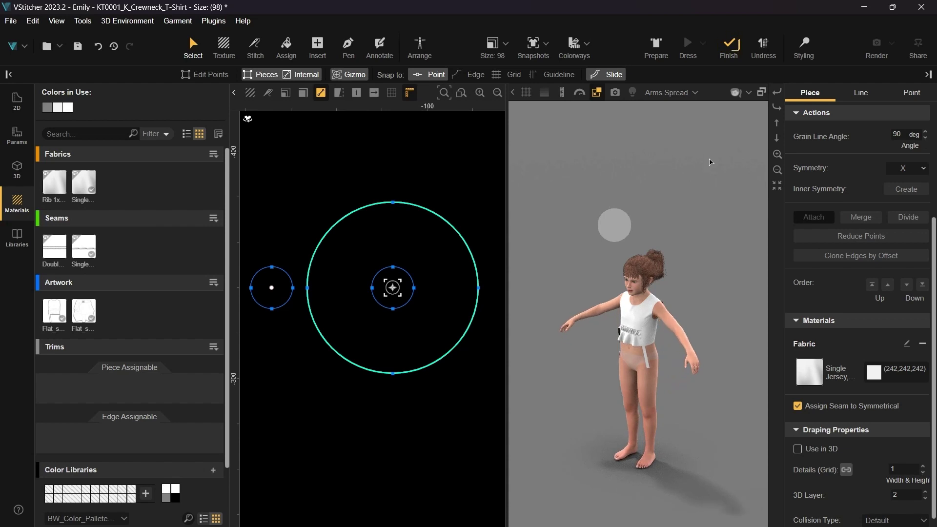
# Step: Re-enable the skirt piece for 3D use and simulate its drape on the avatar
pyautogui.click(797, 448)
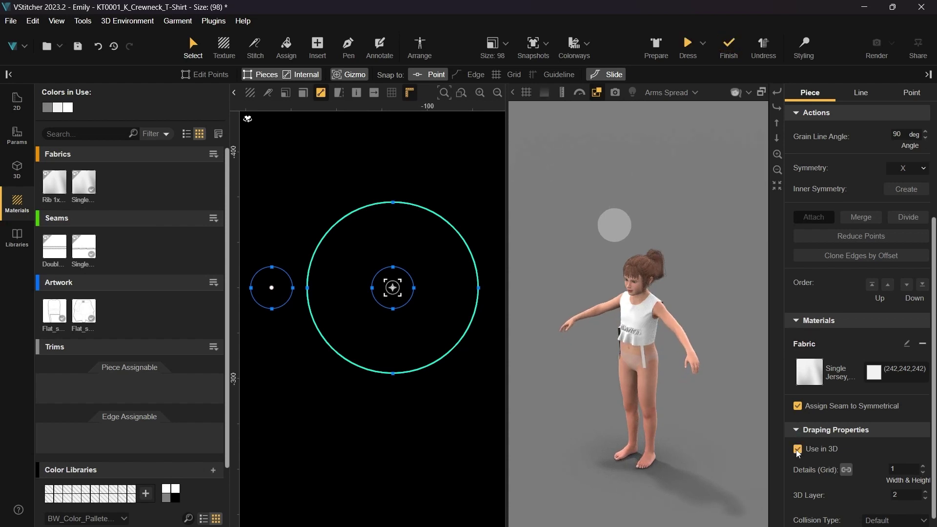
pyautogui.moveTo(729, 409); pyautogui.dragTo(750, 392, button='right')
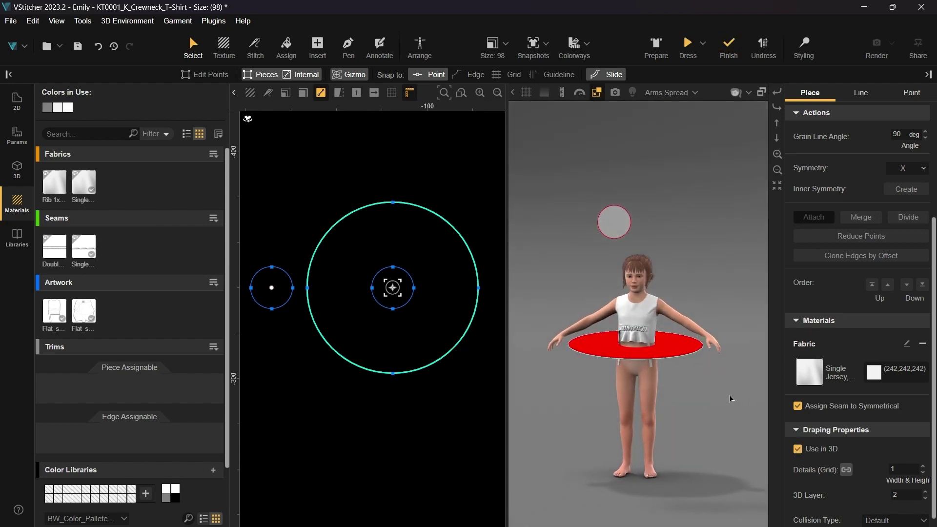
pyautogui.click(687, 43)
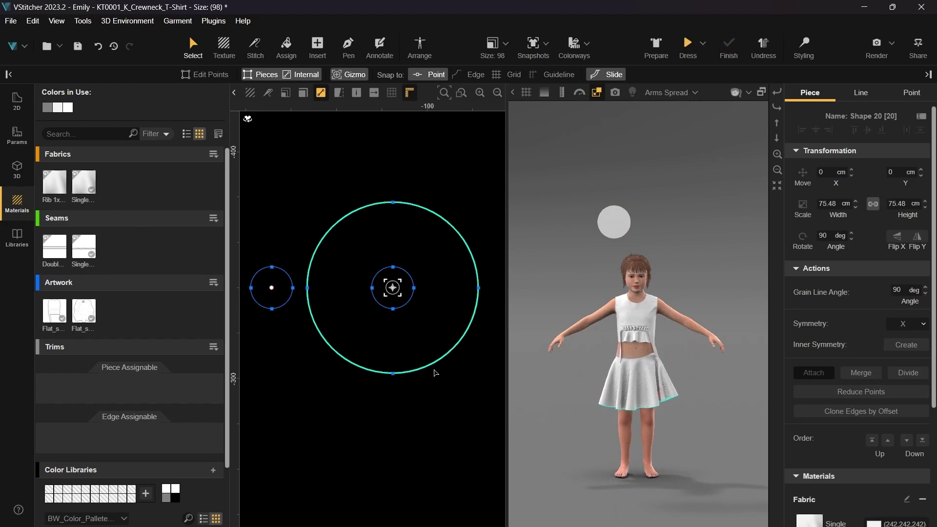
# Step: Insert a narrow rectangular waistband piece 58 cm wide below the skirt circle
pyautogui.click(425, 408)
pyautogui.press('t')
pyautogui.press('r')
pyautogui.click(336, 417)
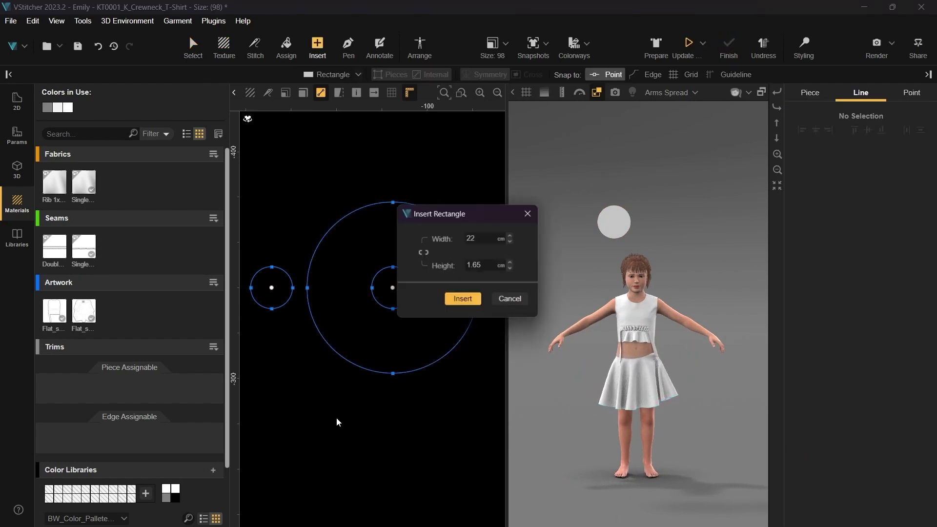
pyautogui.doubleClick(486, 238)
pyautogui.write('58')
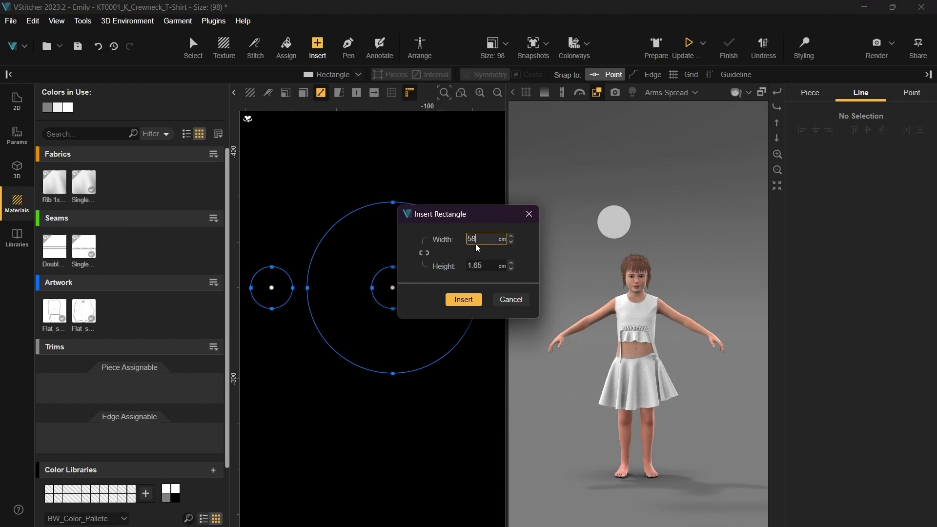
pyautogui.press('Tab')
pyautogui.click(463, 300)
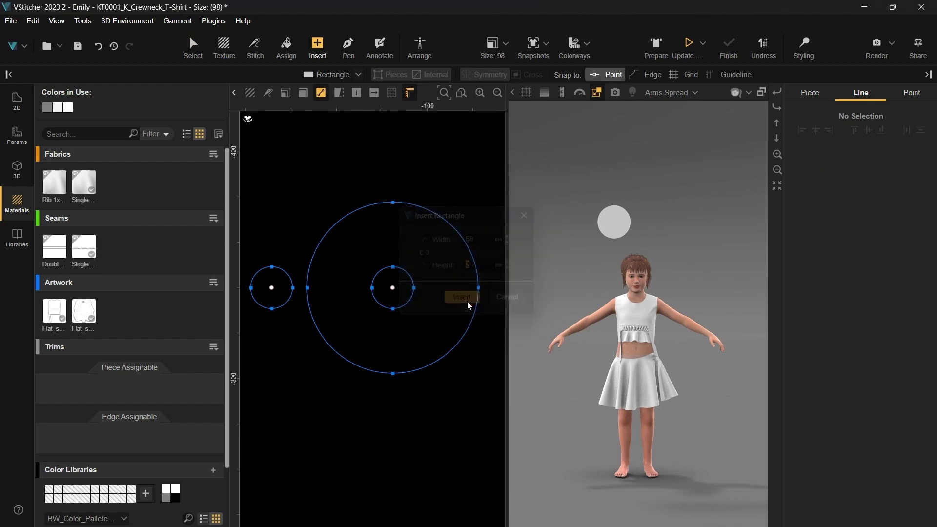
# Step: Stitch the waistband's short ends together and multi-stitch its lower long edge to the four arcs of the skirt's inner circle
pyautogui.press('s')
pyautogui.click(338, 422)
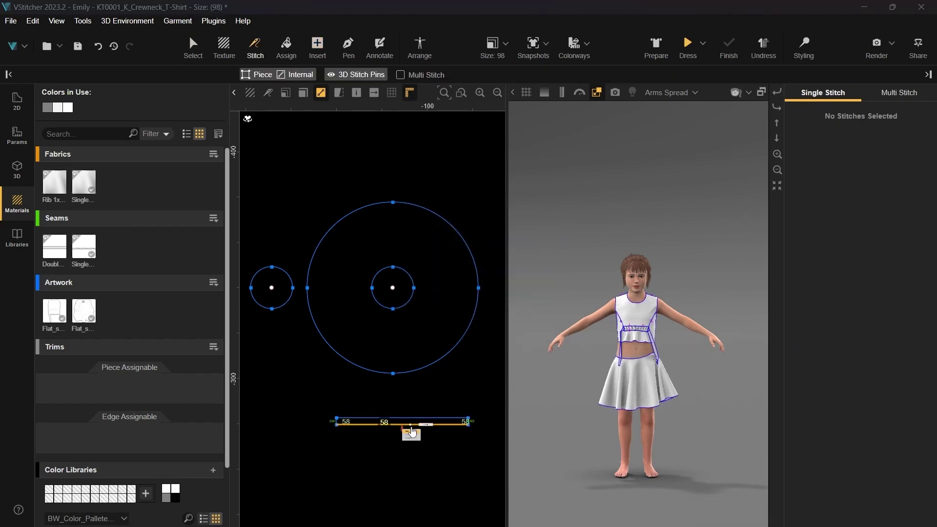
pyautogui.rightClick(412, 430)
pyautogui.click(415, 454)
pyautogui.rightClick(484, 371)
pyautogui.click(531, 368)
pyautogui.click(410, 299)
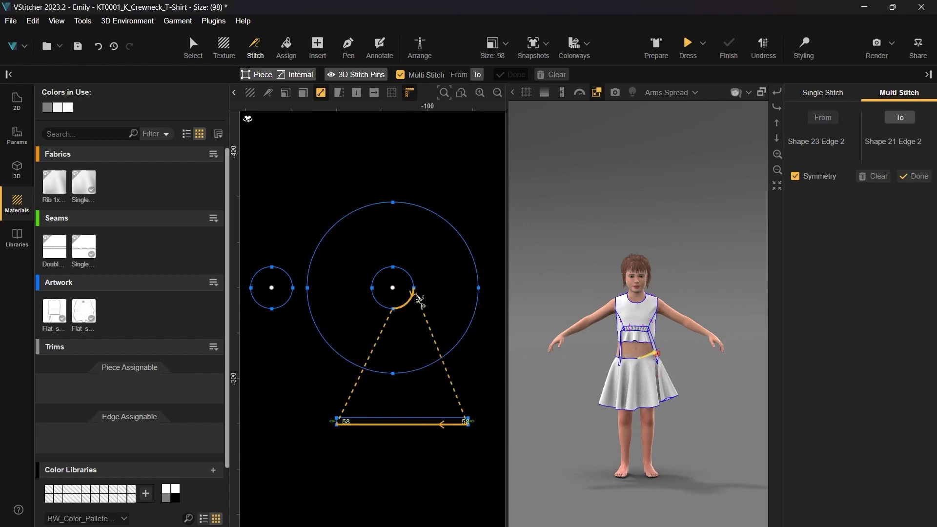
pyautogui.click(380, 304)
pyautogui.click(379, 272)
pyautogui.click(403, 272)
# Step: Simulate the drape of the stitched skirt and pinch its waist upward at the front and back with 3D Styling
pyautogui.press('p')
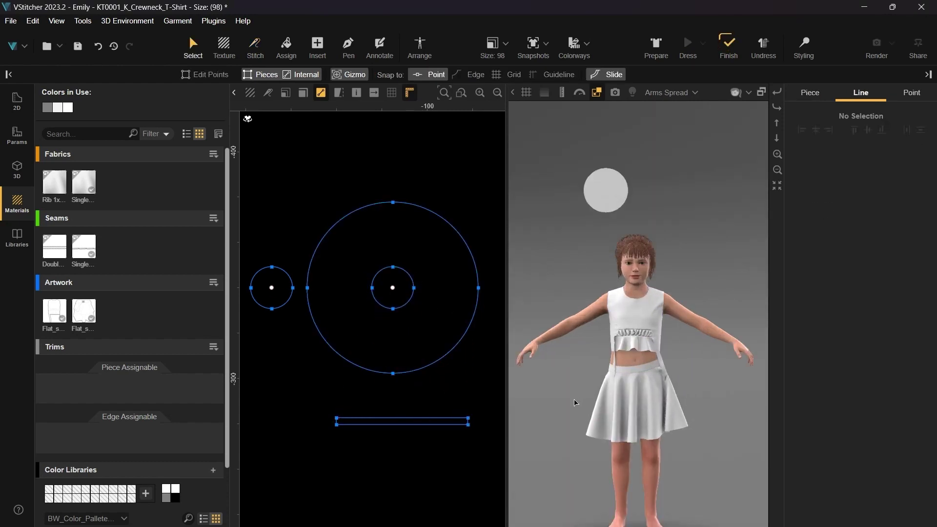
pyautogui.press('s')
pyautogui.click(610, 349)
pyautogui.moveTo(660, 362); pyautogui.dragTo(654, 351)
pyautogui.keyDown('alt'); pyautogui.moveTo(701, 376); pyautogui.dragTo(352, 420); pyautogui.keyUp('alt')
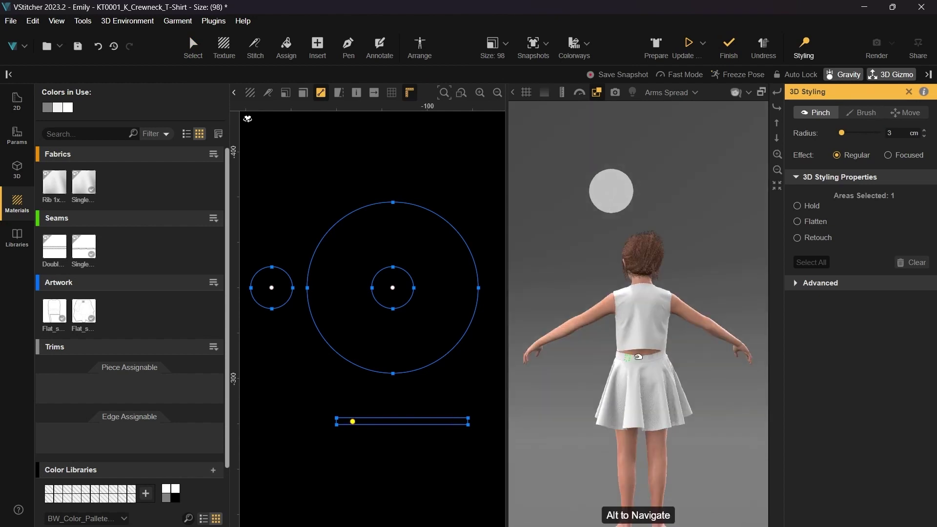
pyautogui.moveTo(642, 363); pyautogui.dragTo(642, 347)
pyautogui.keyDown('alt'); pyautogui.moveTo(547, 390); pyautogui.dragTo(711, 398); pyautogui.keyUp('alt')
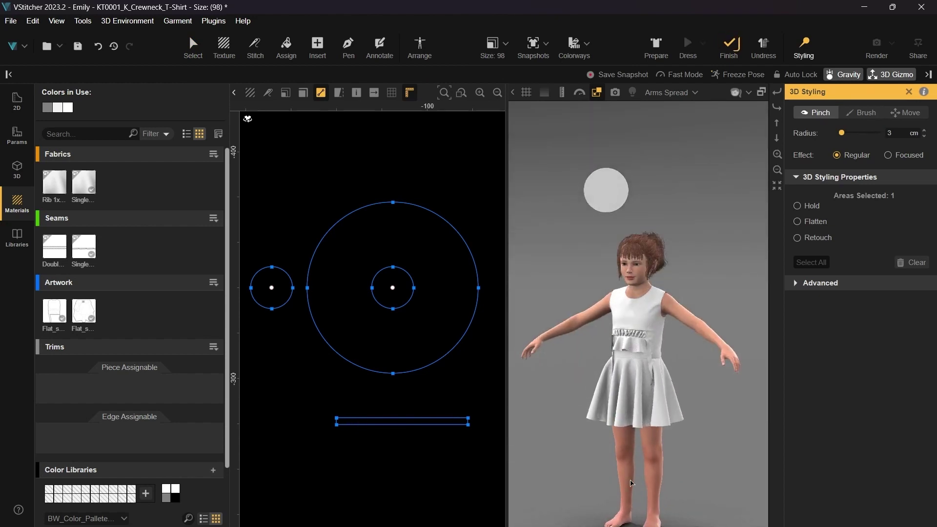
pyautogui.moveTo(622, 486); pyautogui.dragTo(625, 474, button='middle')
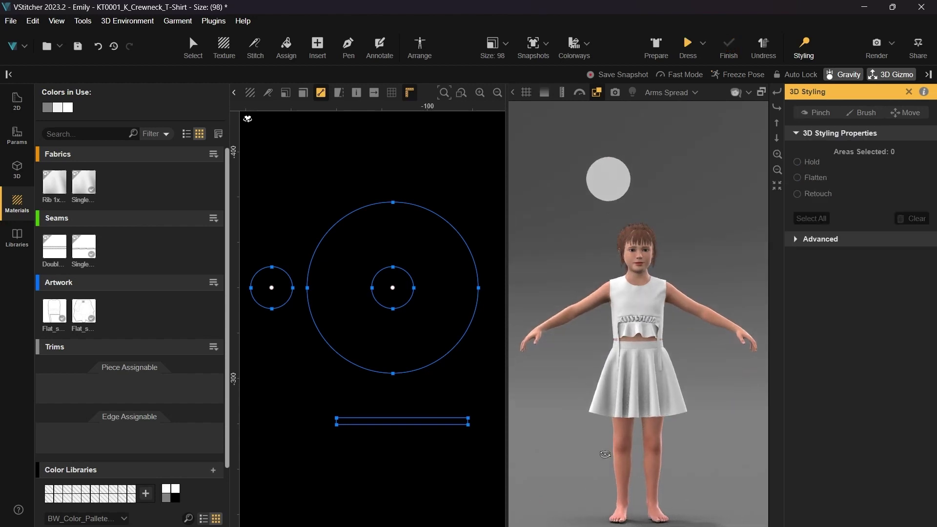
pyautogui.scroll(2, 706, 452)
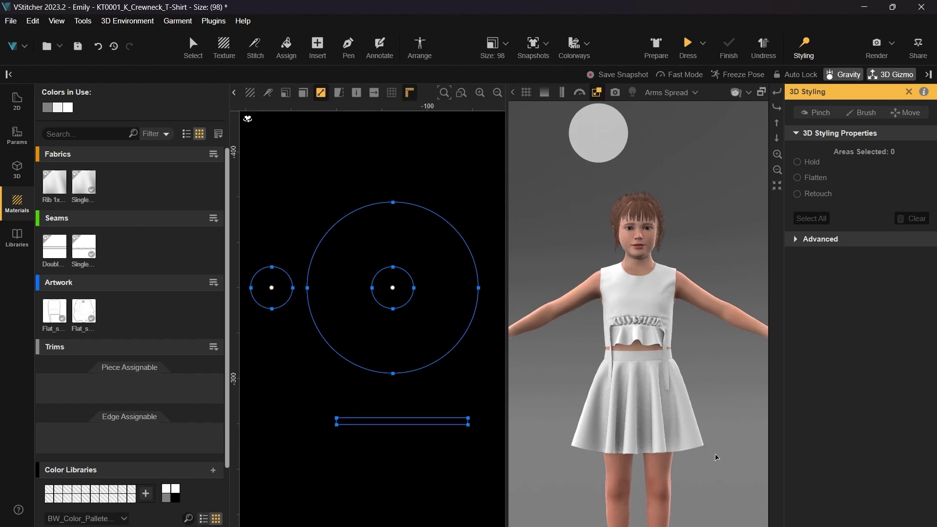
# Step: Insert a half-circle piece with an 18.48 cm radius and place it beside the large skirt circle in the 2D view
pyautogui.press('2')
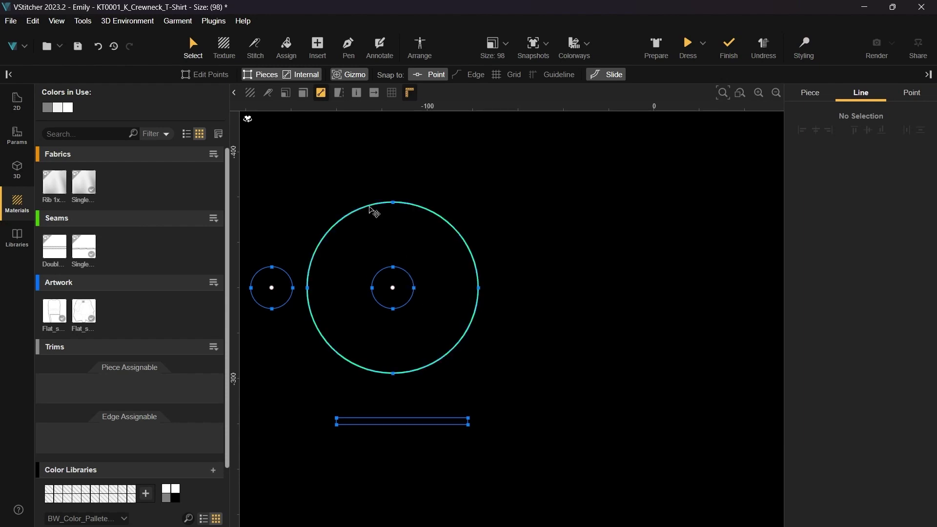
pyautogui.click(318, 46)
pyautogui.click(332, 74)
pyautogui.click(326, 107)
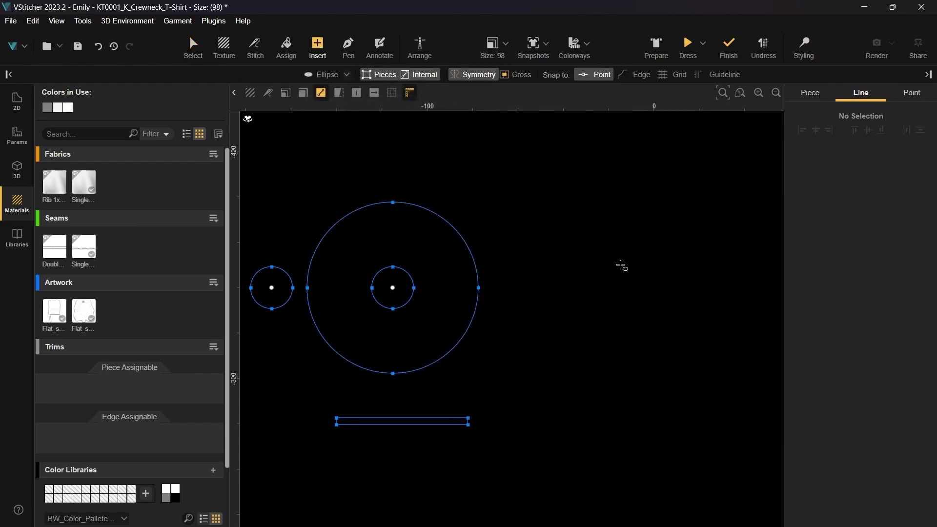
pyautogui.click(618, 263)
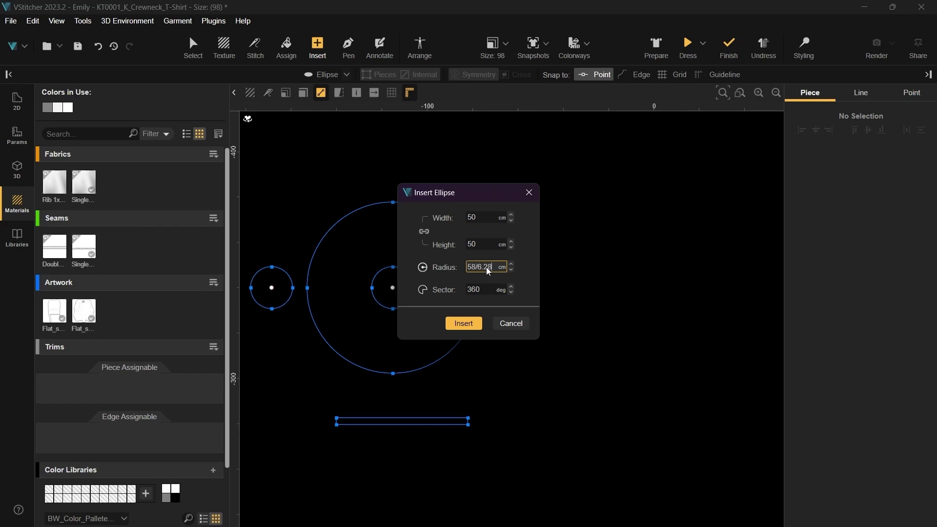
pyautogui.press('Return')
pyautogui.click(463, 323)
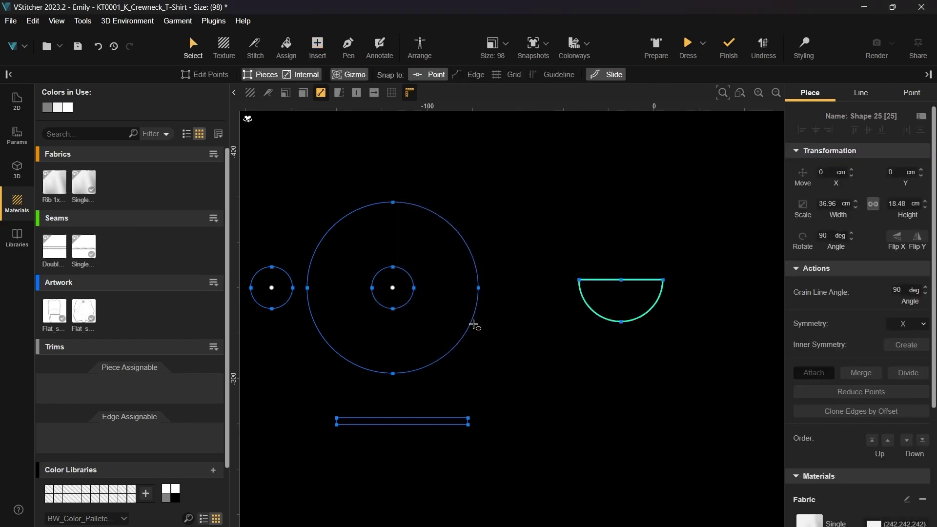
pyautogui.moveTo(616, 304); pyautogui.dragTo(569, 305)
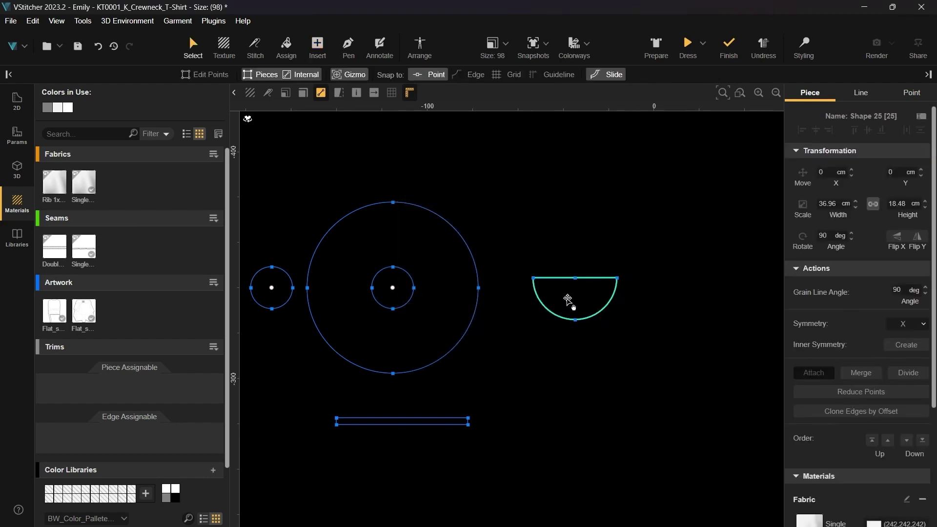
# Step: Select the half circle's two arc edges and the small circle's four edges to compare their total lengths
pyautogui.click(558, 325)
pyautogui.click(559, 317)
pyautogui.keyDown('shift'); pyautogui.click(603, 318); pyautogui.keyUp('shift')
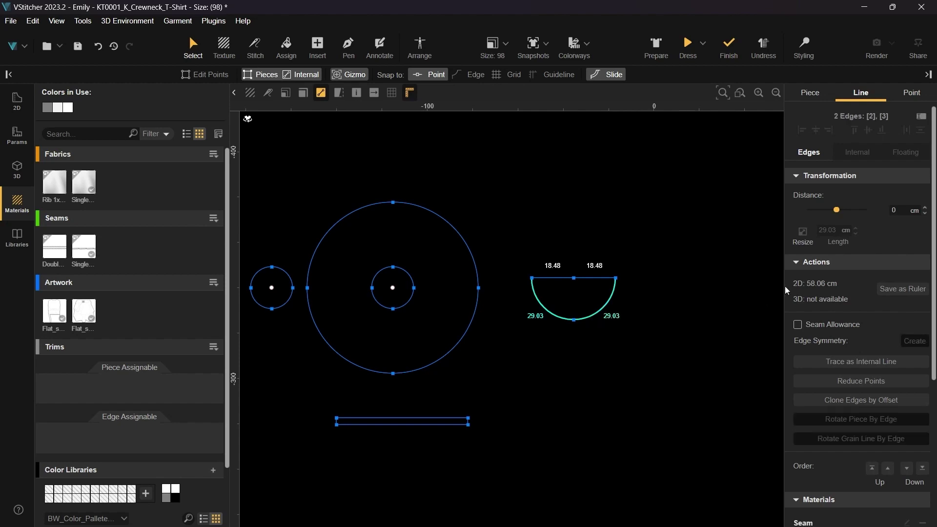
pyautogui.click(485, 326)
pyautogui.click(284, 304)
pyautogui.keyDown('shift'); pyautogui.click(262, 306); pyautogui.keyUp('shift')
pyautogui.keyDown('shift'); pyautogui.click(256, 274); pyautogui.keyUp('shift')
pyautogui.keyDown('shift'); pyautogui.click(291, 281); pyautogui.keyUp('shift')
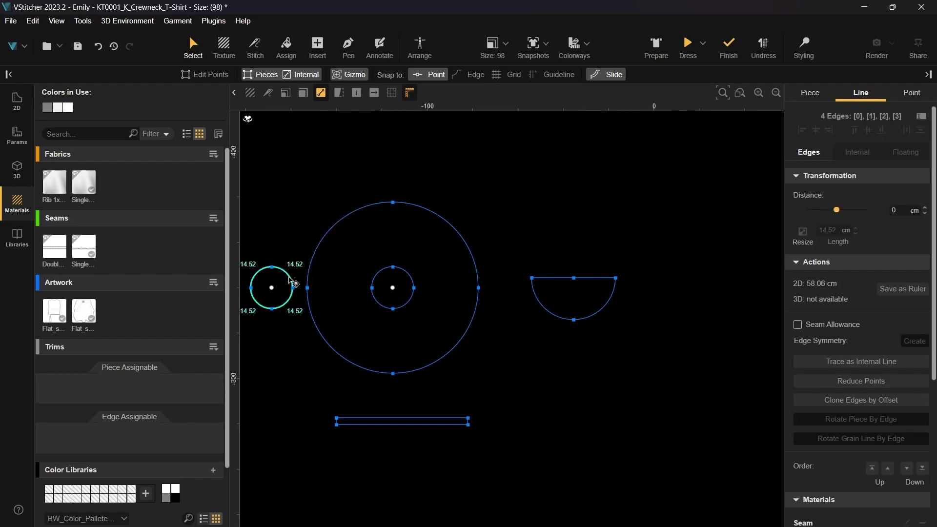
# Step: Insert a 45-degree sector with an 18.48 cm radius and place it beside the half circle
pyautogui.press('i')
pyautogui.click(664, 253)
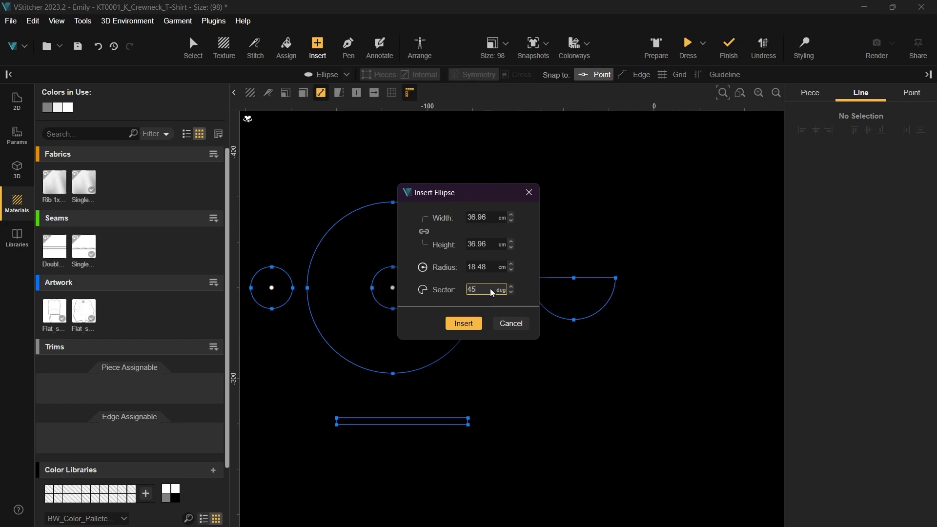
pyautogui.click(464, 323)
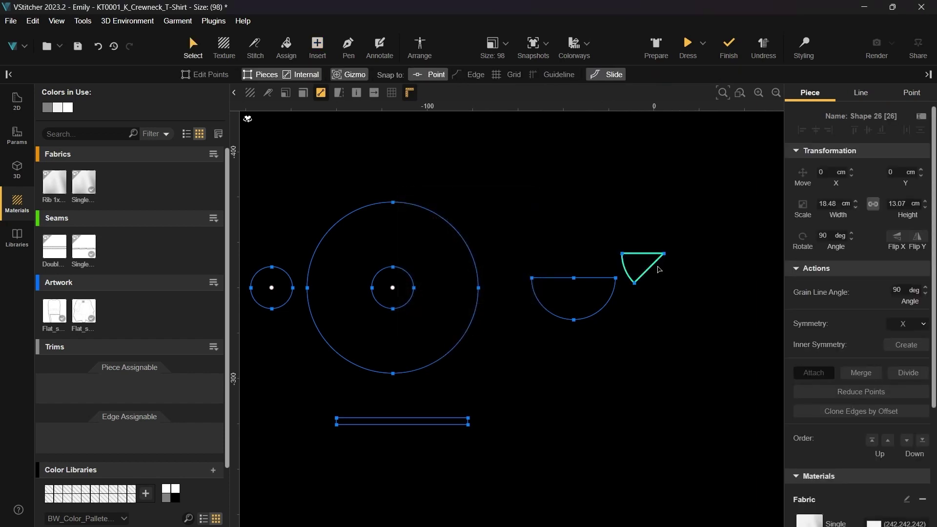
pyautogui.moveTo(658, 269); pyautogui.dragTo(724, 295)
pyautogui.click(705, 248)
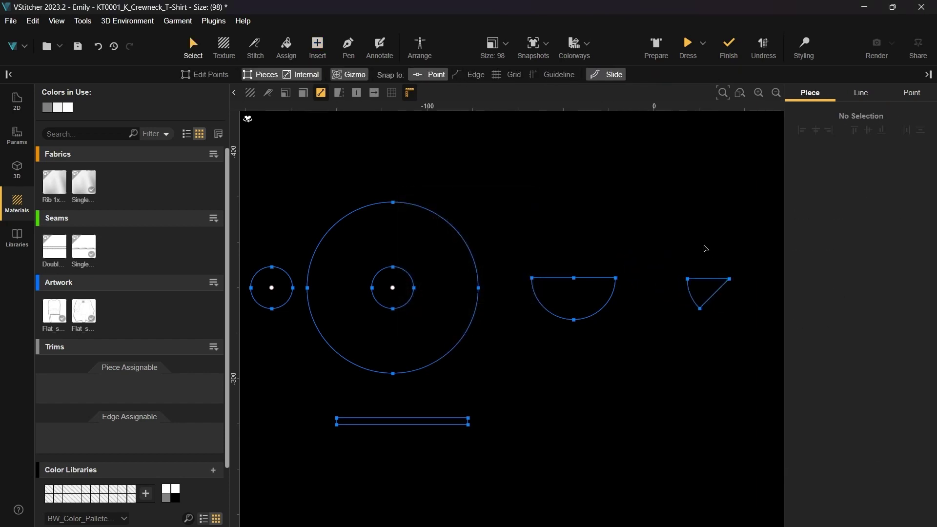
# Step: Insert a 45-degree sector with a 46.98 cm radius and align its tip with the smaller sector's tip
pyautogui.press('i')
pyautogui.click(662, 345)
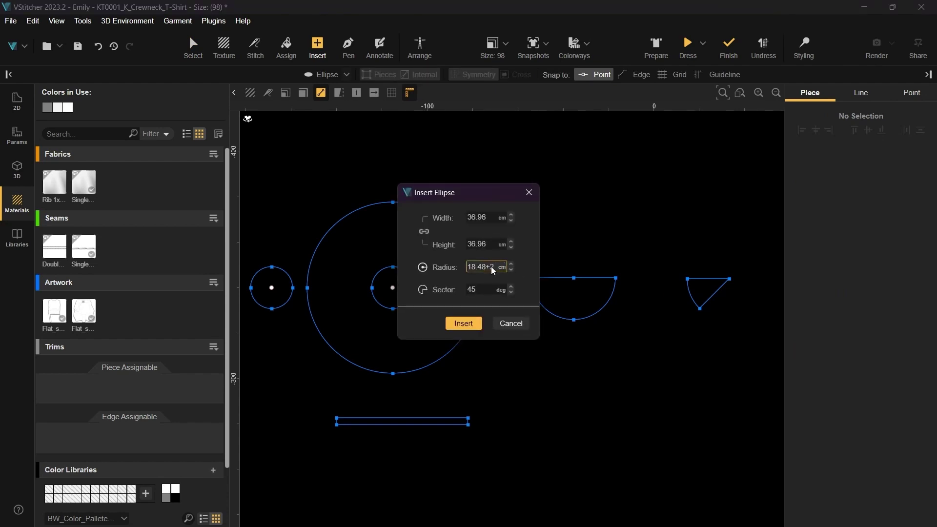
pyautogui.click(463, 324)
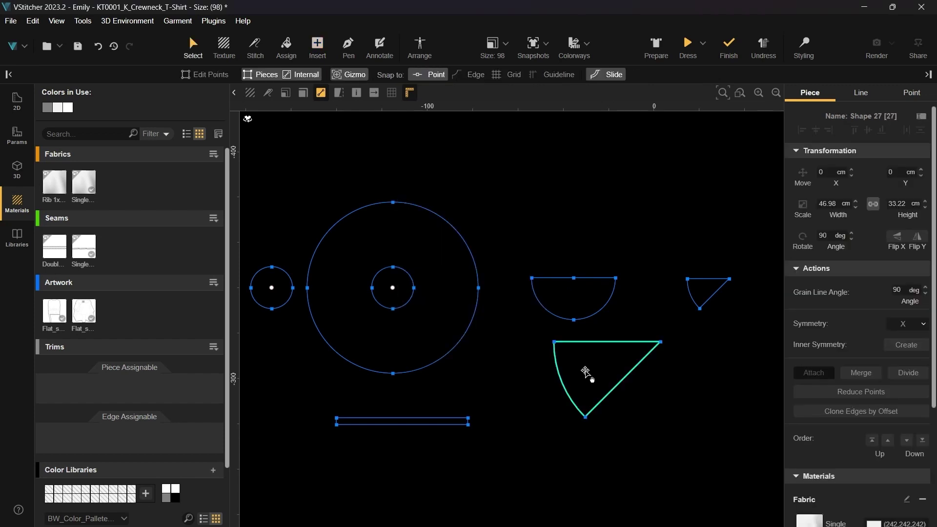
pyautogui.moveTo(586, 372); pyautogui.dragTo(655, 308)
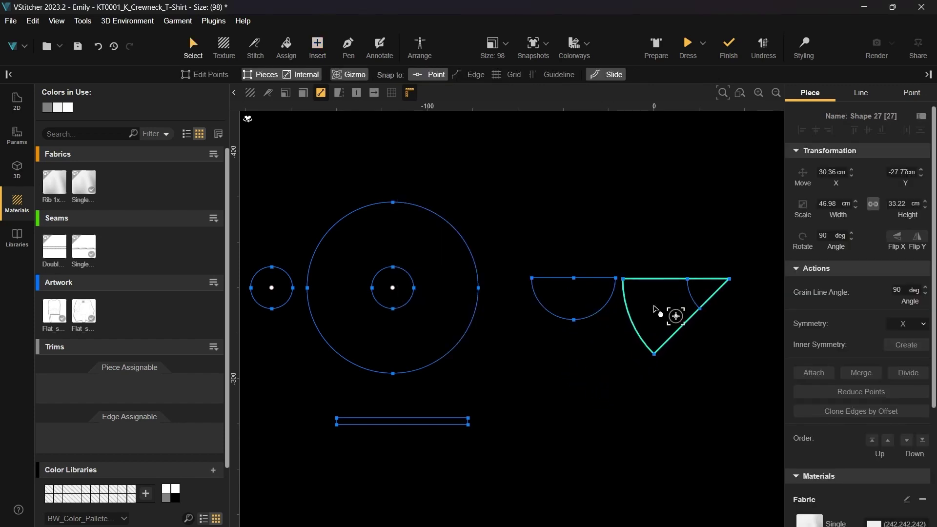
# Step: Extract the area between the two sector arcs as a separate skirt panel and place it below the sectors
pyautogui.click(317, 49)
pyautogui.click(326, 74)
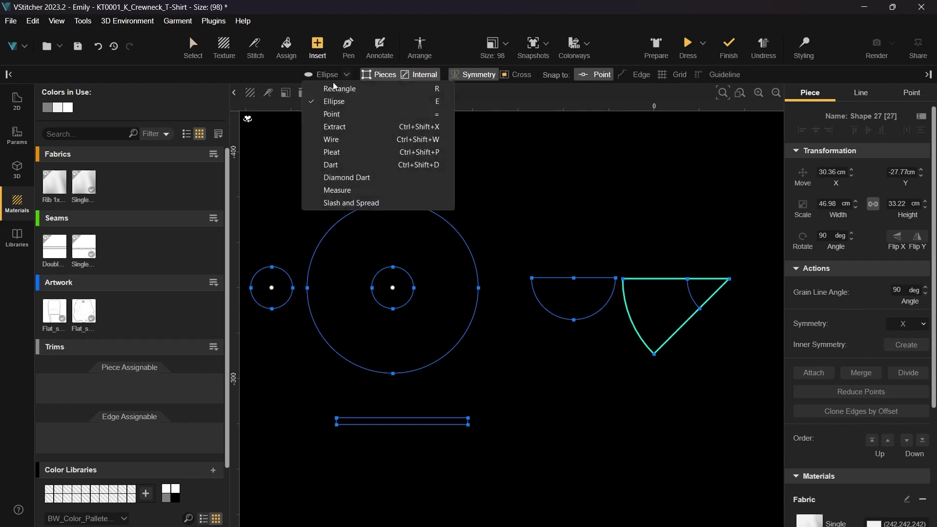
pyautogui.click(344, 126)
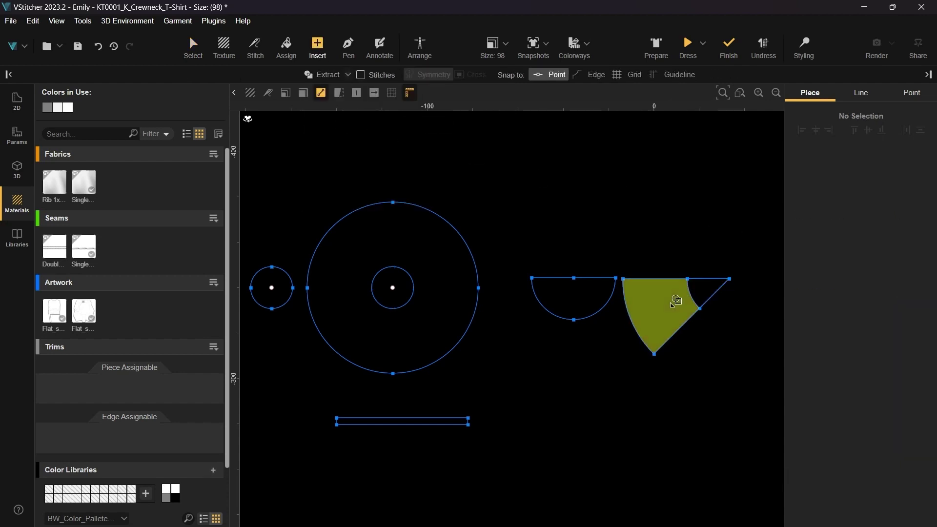
pyautogui.moveTo(671, 302); pyautogui.dragTo(605, 432)
pyautogui.click(670, 463)
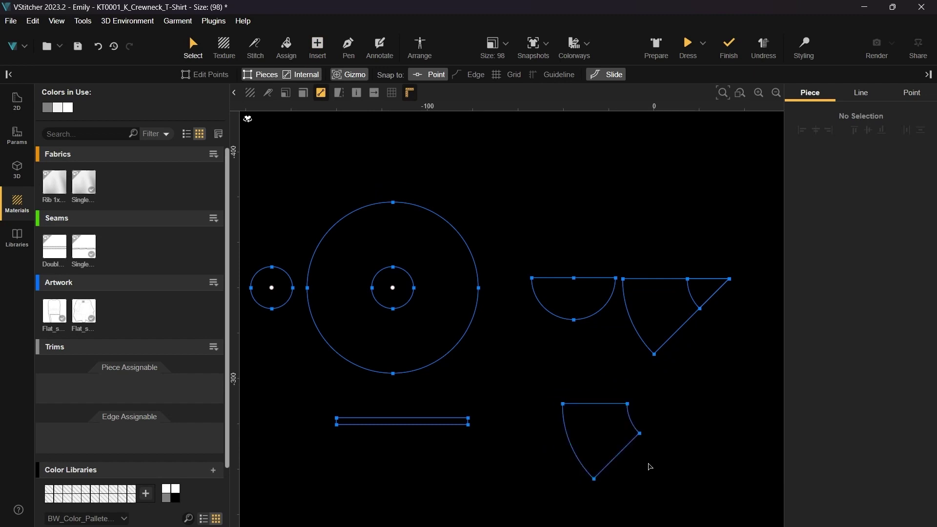
# Step: Rotate the extracted panel so its 28.5 cm side edge is vertical and create edge symmetry along that edge
pyautogui.click(621, 452)
pyautogui.click(866, 420)
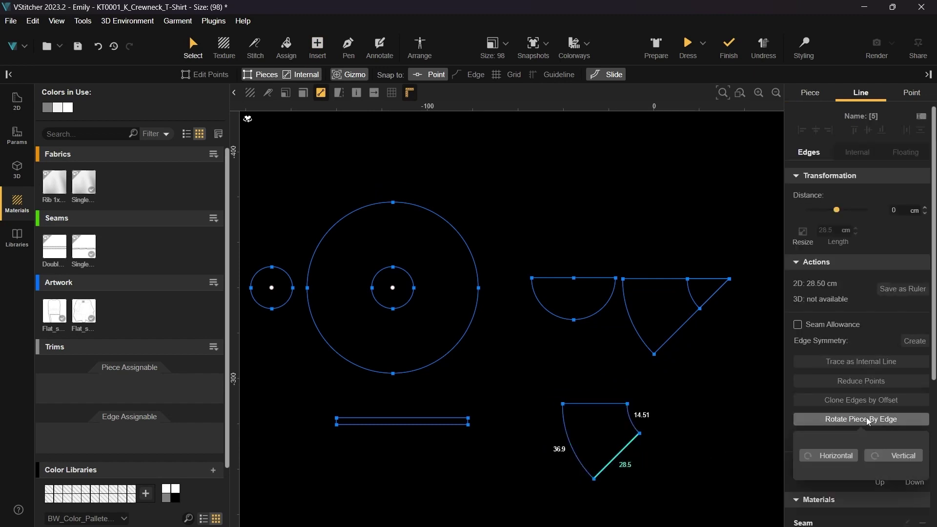
pyautogui.click(900, 456)
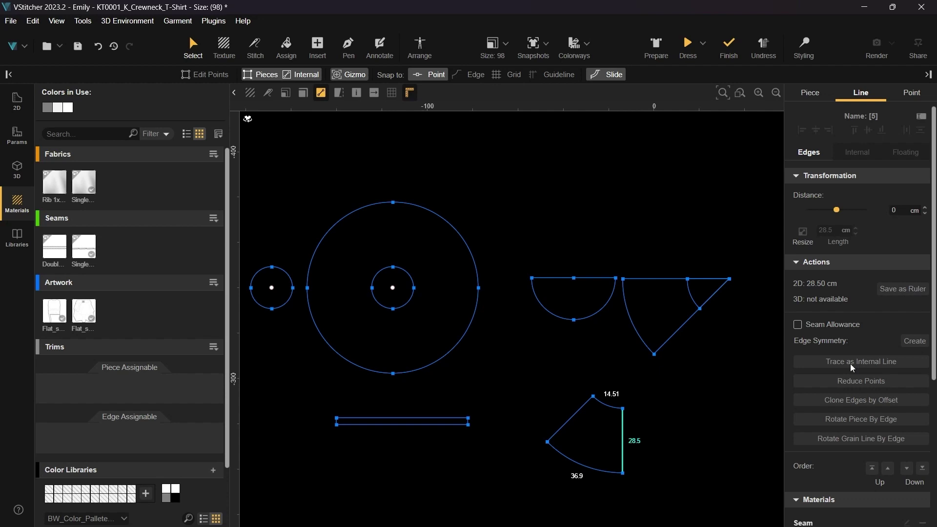
pyautogui.click(911, 343)
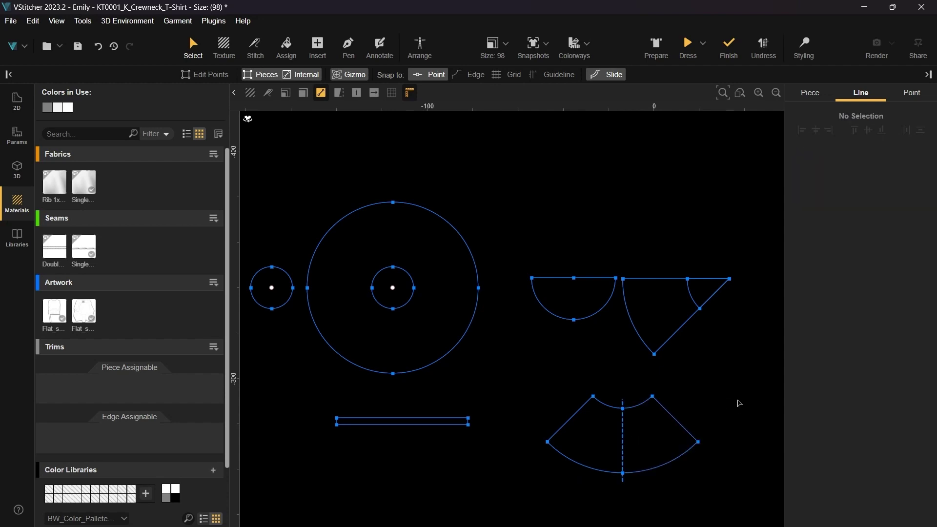
# Step: Clone the symmetrical skirt panel and place the copy beside the original
pyautogui.moveTo(737, 402); pyautogui.dragTo(506, 305, button='middle')
pyautogui.scroll(-1, 506, 305)
pyautogui.click(454, 361)
pyautogui.rightClick(453, 361)
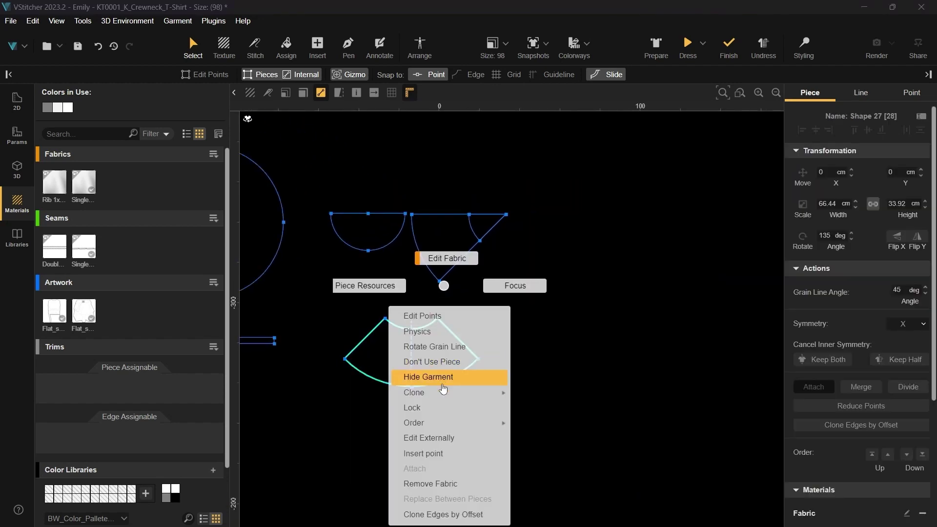
pyautogui.moveTo(439, 396)
pyautogui.click(546, 392)
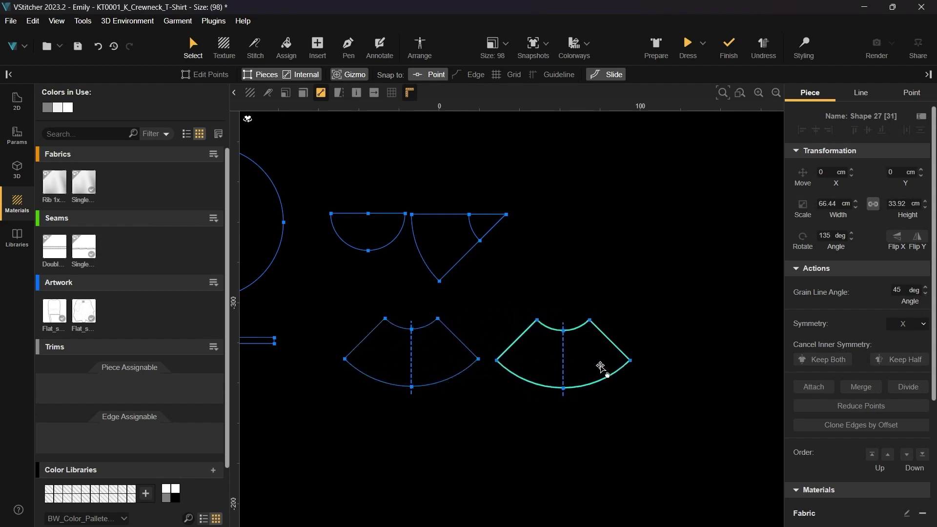
pyautogui.click(606, 368)
# Step: Show the 2D and 3D views together and exclude the full circle skirt piece from 3D use
pyautogui.scroll(-3, 626, 237)
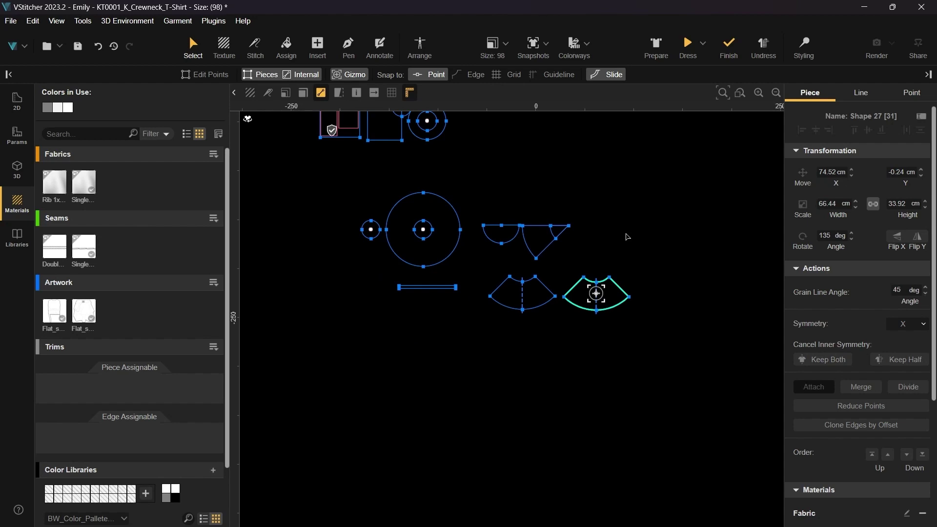
pyautogui.press('3')
pyautogui.moveTo(444, 354); pyautogui.dragTo(302, 427, button='middle')
pyautogui.click(303, 321)
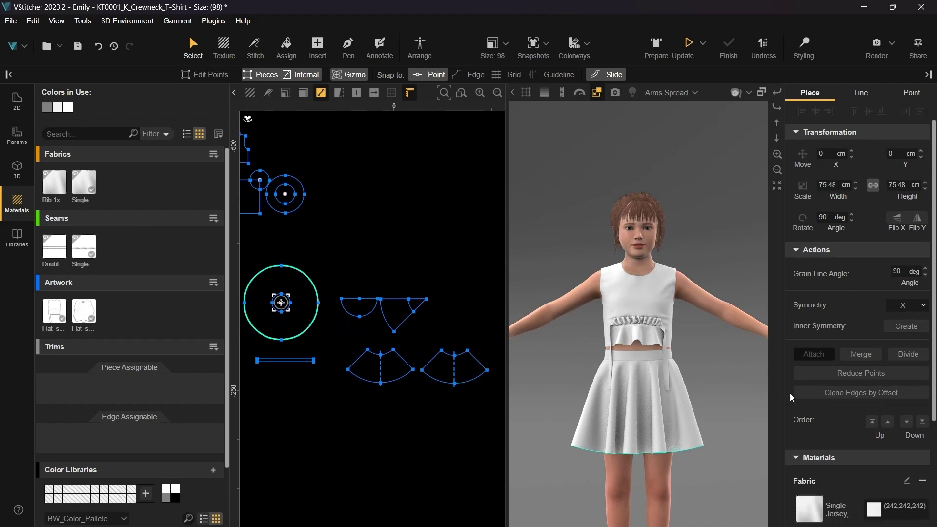
pyautogui.scroll(-3, 793, 414)
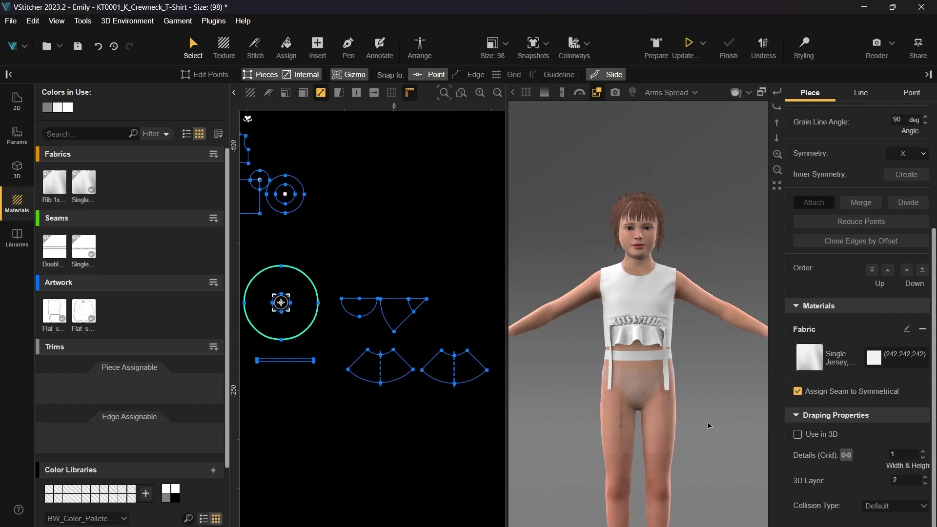
# Step: Move one of the two fan-shaped skirt panels in 3D to the front of the avatar's hips
pyautogui.click(455, 371)
pyautogui.keyDown('shift'); pyautogui.click(385, 372); pyautogui.keyUp('shift')
pyautogui.scroll(-5, 591, 333)
pyautogui.moveTo(701, 259); pyautogui.dragTo(694, 335, button='middle')
pyautogui.click(727, 317)
pyautogui.moveTo(725, 343); pyautogui.dragTo(704, 355)
pyautogui.moveTo(713, 308); pyautogui.dragTo(633, 399)
pyautogui.click(649, 408)
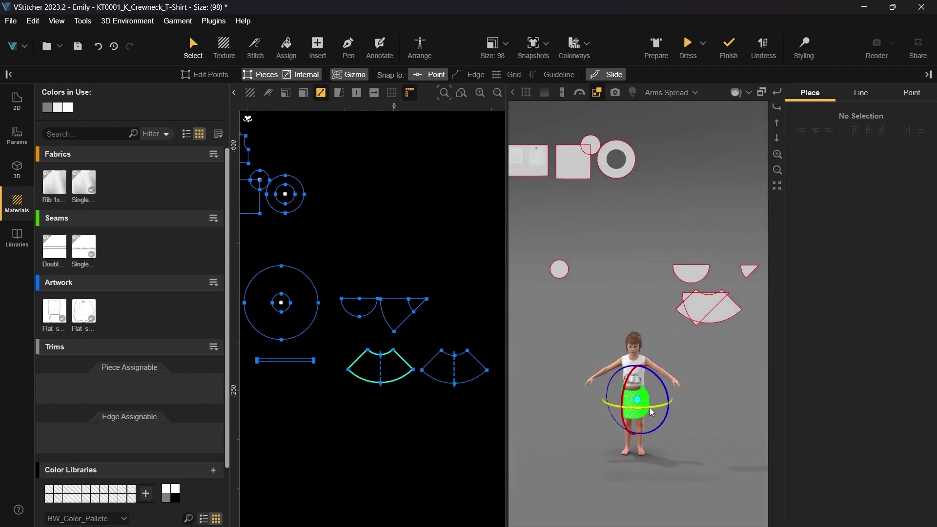
# Step: Move the other fan-shaped skirt panel behind the avatar's hips and adjust its position below the waistband
pyautogui.click(711, 323)
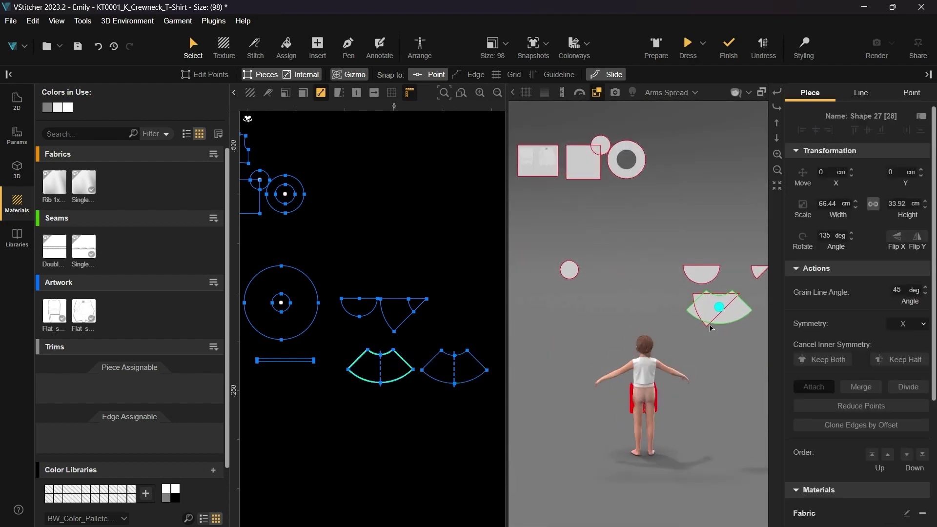
pyautogui.moveTo(719, 307); pyautogui.dragTo(649, 406)
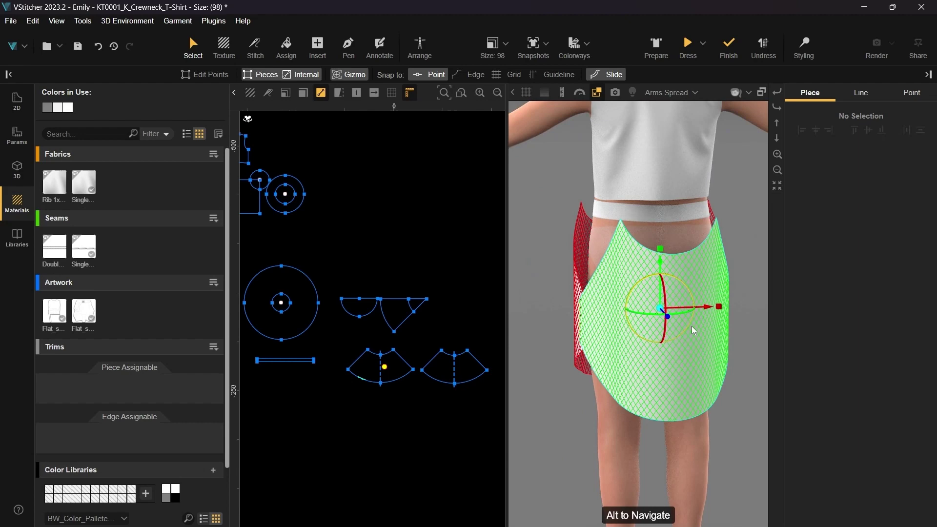
pyautogui.scroll(-2, 692, 326)
pyautogui.moveTo(696, 308); pyautogui.dragTo(709, 308)
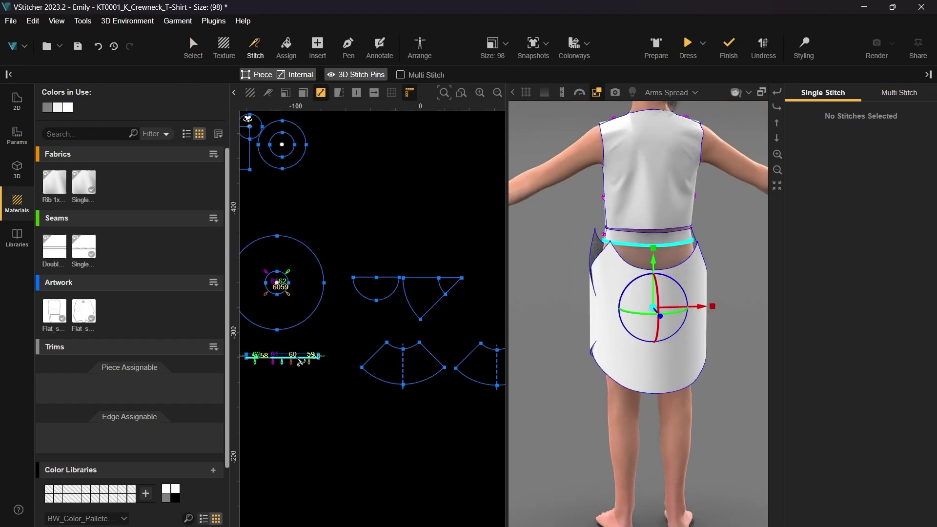
# Step: Multi-stitch the waistband's lower edge to the four waist edge segments of the two fan-shaped skirt panels
pyautogui.rightClick(300, 361)
pyautogui.click(309, 384)
pyautogui.rightClick(328, 381)
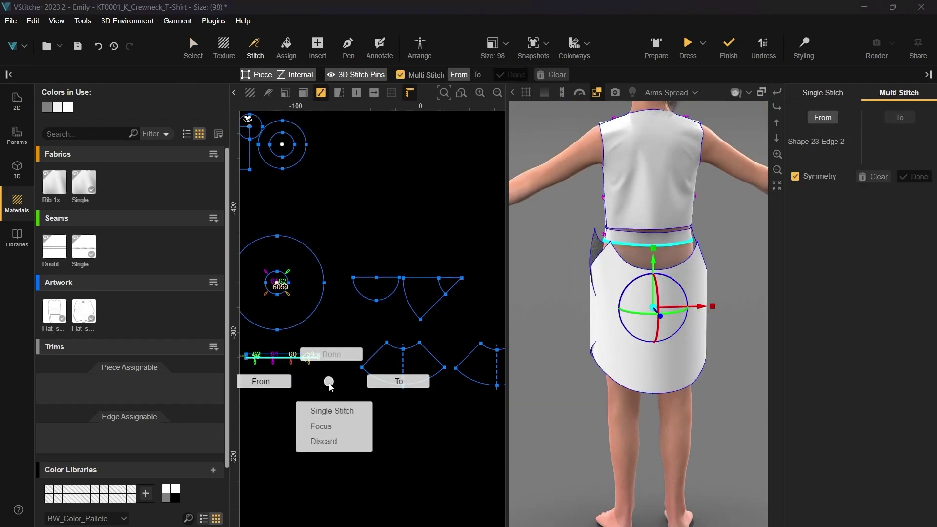
pyautogui.click(402, 380)
pyautogui.moveTo(550, 281); pyautogui.dragTo(669, 278)
pyautogui.moveTo(499, 335); pyautogui.dragTo(419, 333, button='middle')
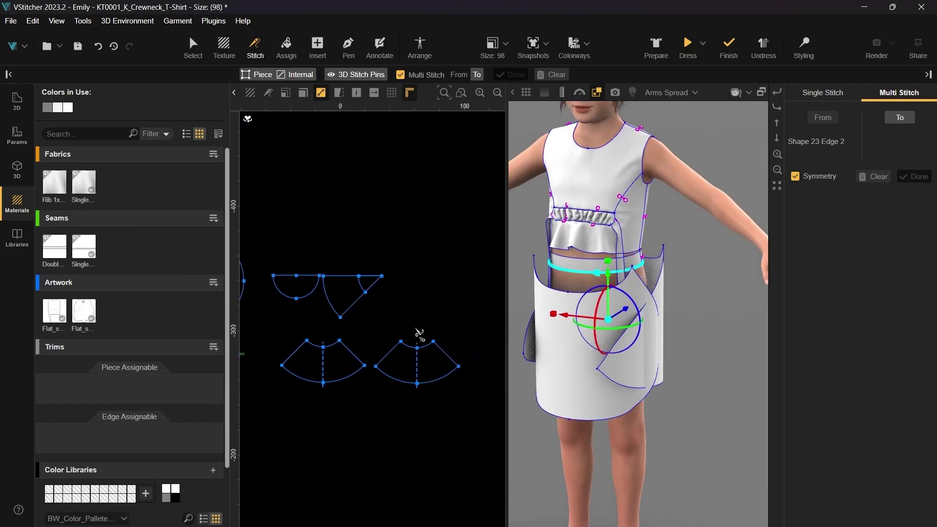
pyautogui.scroll(1, 417, 330)
pyautogui.click(427, 349)
pyautogui.click(408, 349)
pyautogui.click(322, 348)
pyautogui.click(302, 347)
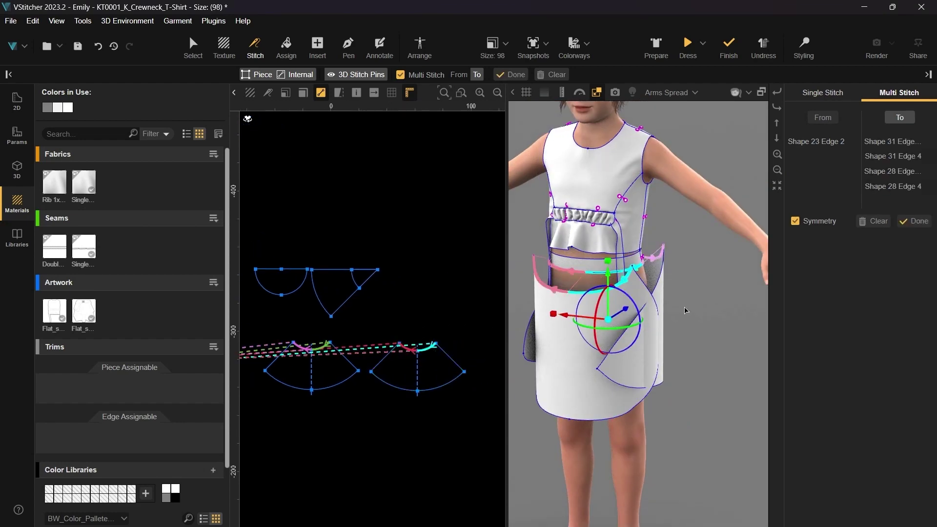
pyautogui.moveTo(731, 314)
pyautogui.mouseDown()
pyautogui.moveTo(542, 316)
pyautogui.moveTo(585, 295)
pyautogui.moveTo(664, 283)
pyautogui.mouseUp()
pyautogui.press('Return')
# Step: Stitch the facing side edges of the two skirt panels together and simulate the skirt on the avatar
pyautogui.click(384, 359)
pyautogui.click(348, 360)
pyautogui.press('Escape')
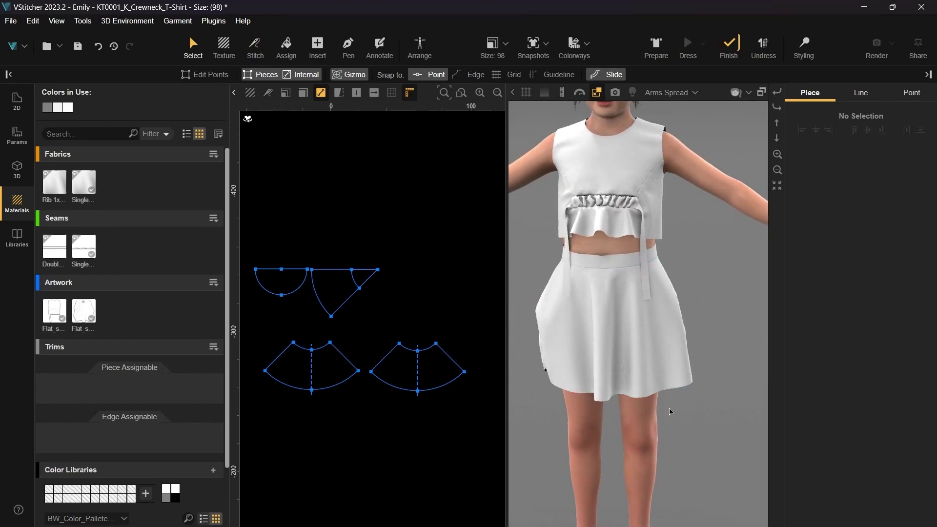
pyautogui.moveTo(671, 411); pyautogui.dragTo(642, 441, button='right')
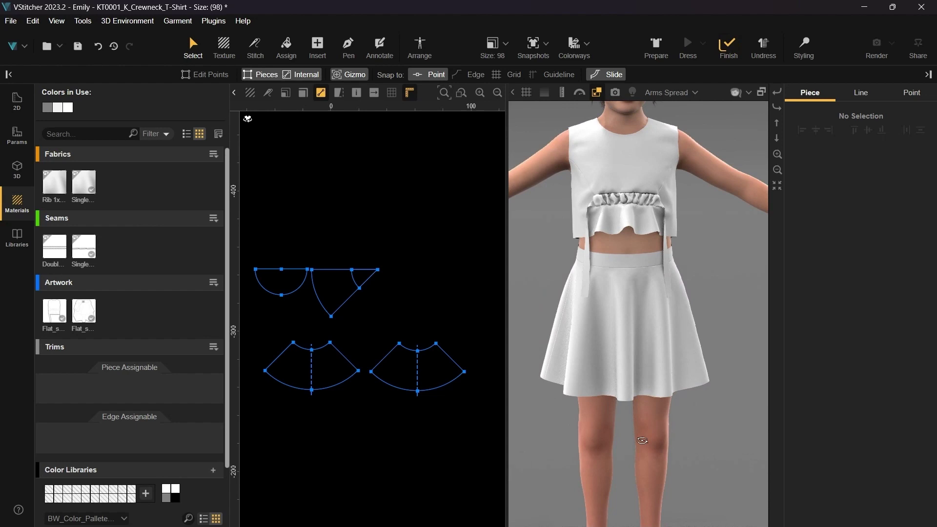
# Step: Delete the leftover half-circle and quarter-circle shapes, the rectangle and circle drafts beside the top, and the full circle skirt pieces
pyautogui.scroll(-6, 352, 309)
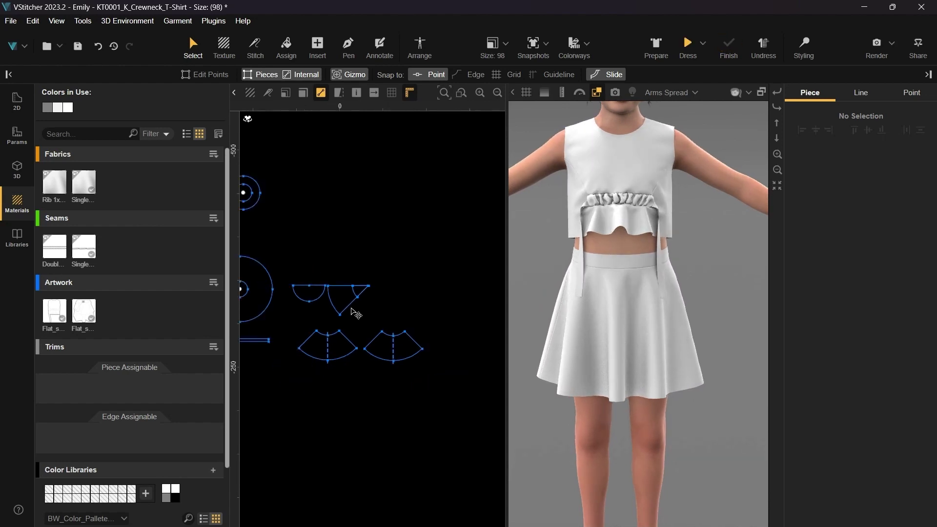
pyautogui.moveTo(452, 252); pyautogui.dragTo(365, 309)
pyautogui.press('Delete')
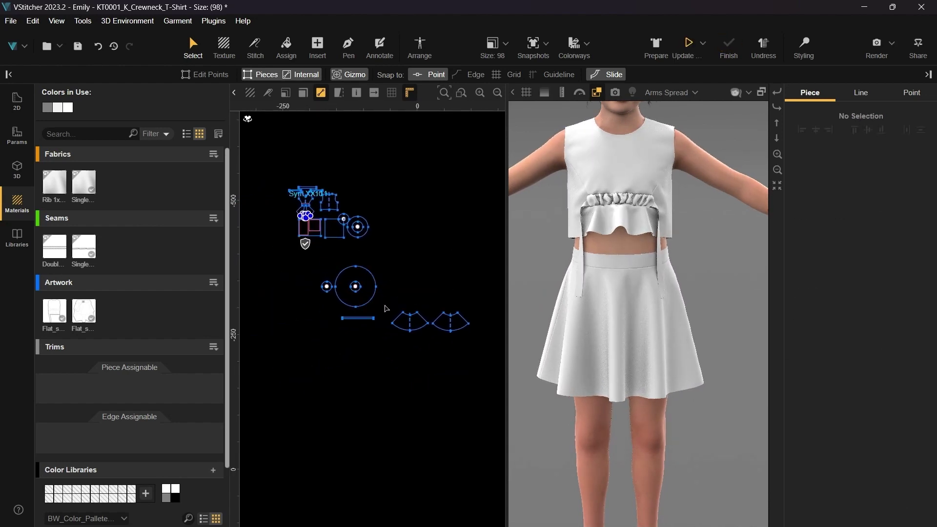
pyautogui.moveTo(386, 247); pyautogui.dragTo(326, 215)
pyautogui.press('Delete')
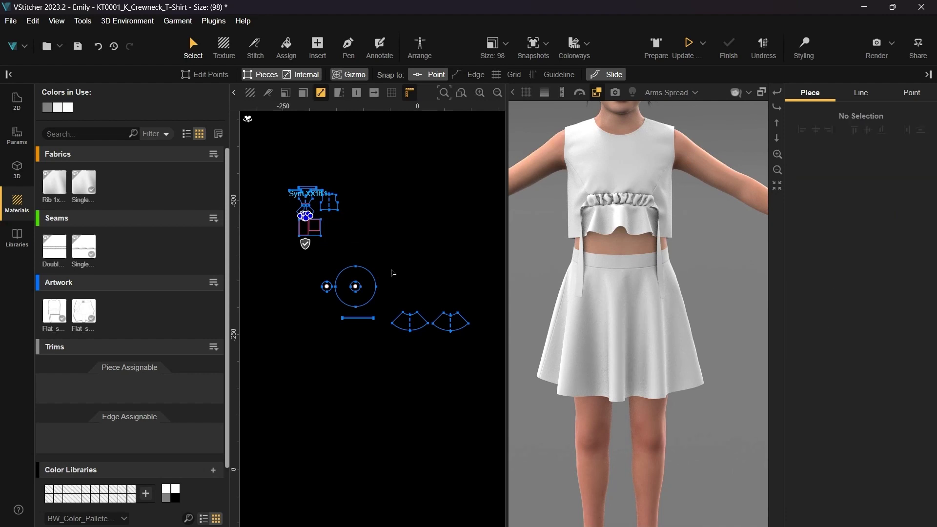
pyautogui.moveTo(392, 255); pyautogui.dragTo(323, 309)
pyautogui.press('Delete')
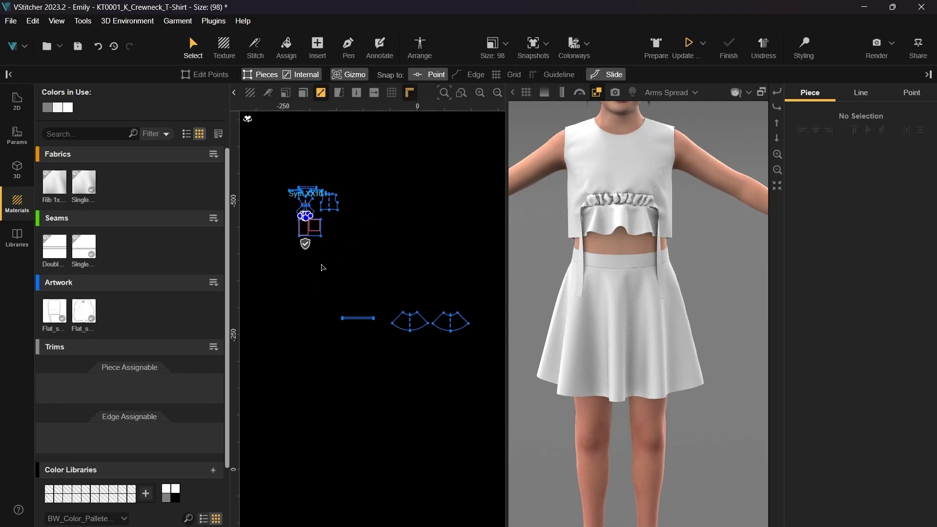
# Step: Load the saved full outfit snapshot onto the avatar
pyautogui.click(18, 168)
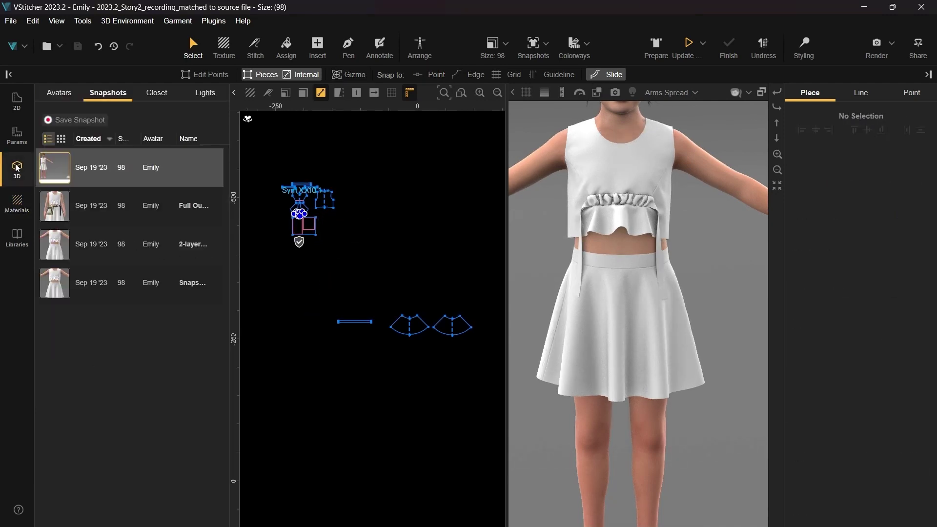
pyautogui.doubleClick(140, 210)
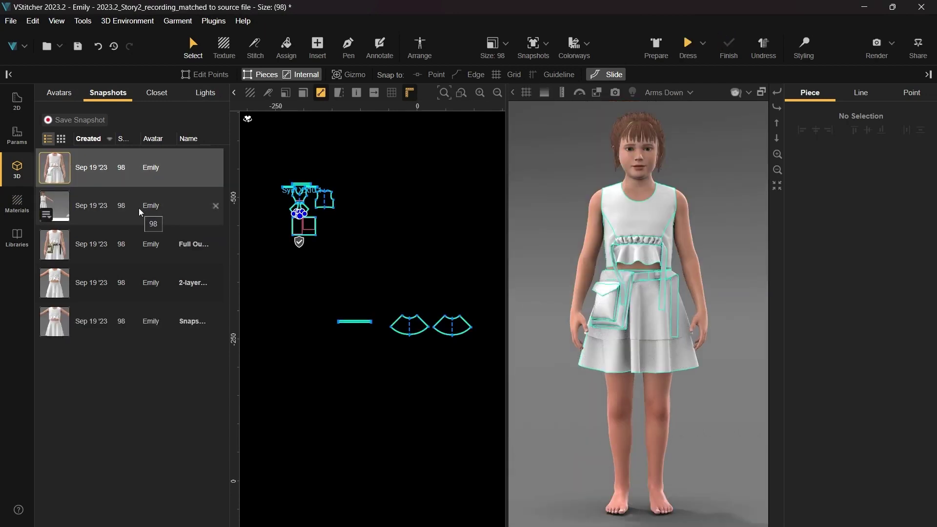
# Step: Import all fabrics, seams, artwork and trims from the Fabrics and trims file
pyautogui.click(17, 205)
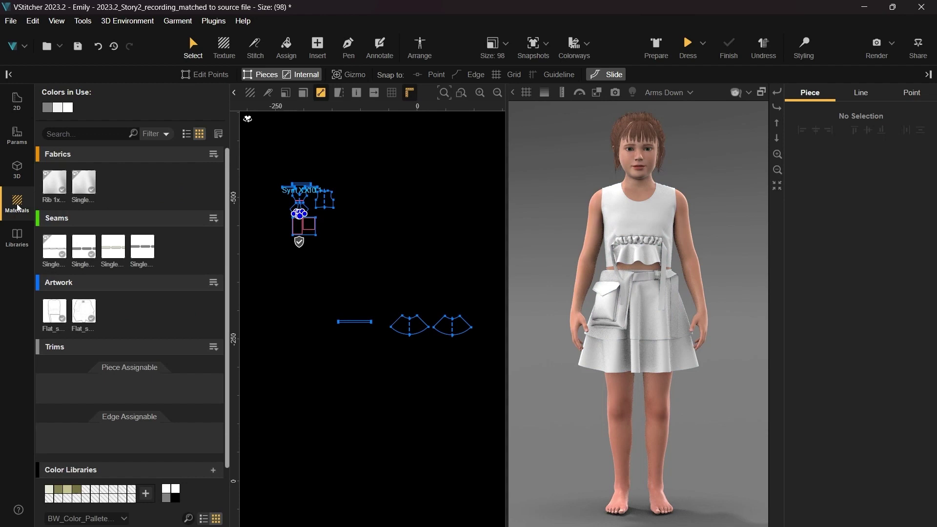
pyautogui.click(213, 154)
pyautogui.click(235, 166)
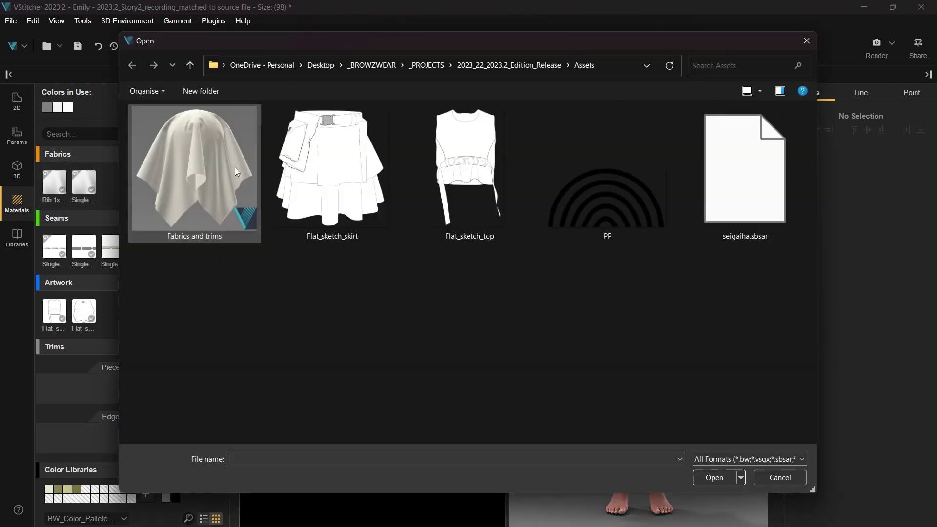
pyautogui.click(235, 168)
pyautogui.click(713, 477)
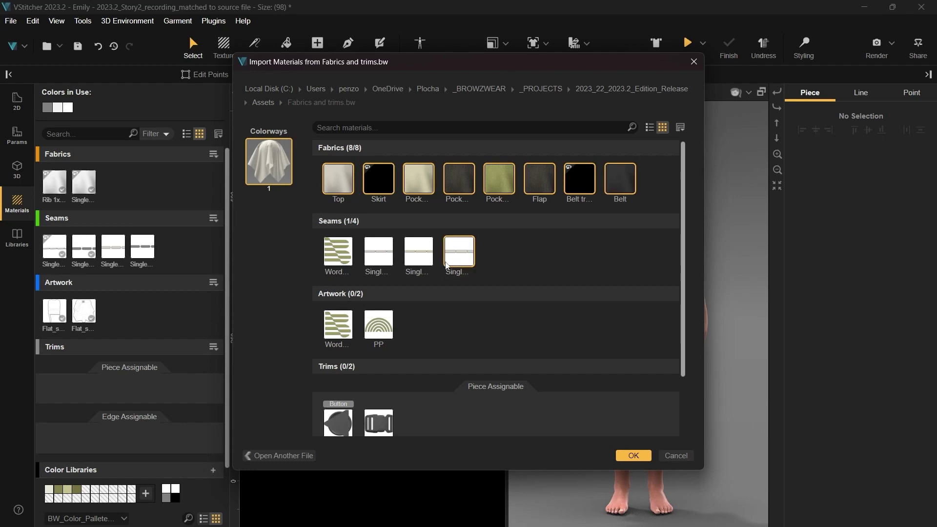
pyautogui.scroll(-2, 383, 329)
pyautogui.click(378, 354)
pyautogui.click(340, 357)
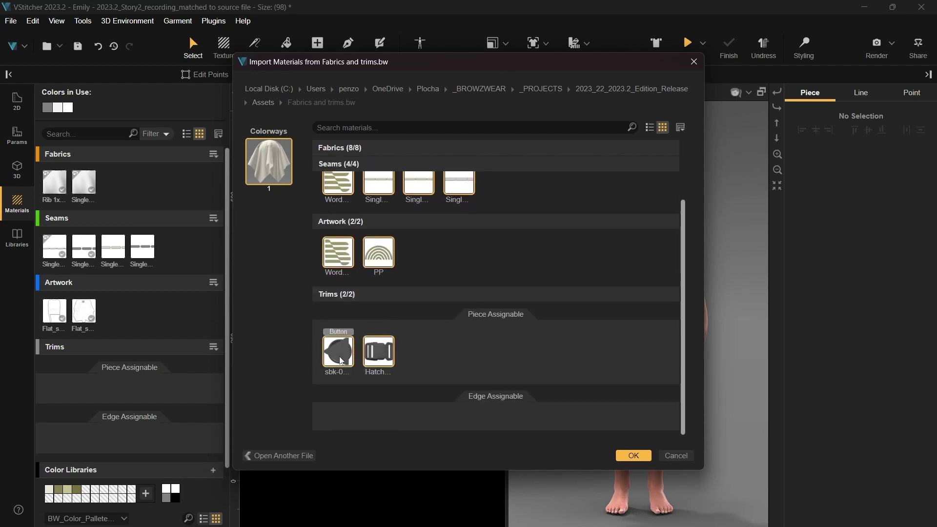
pyautogui.click(630, 456)
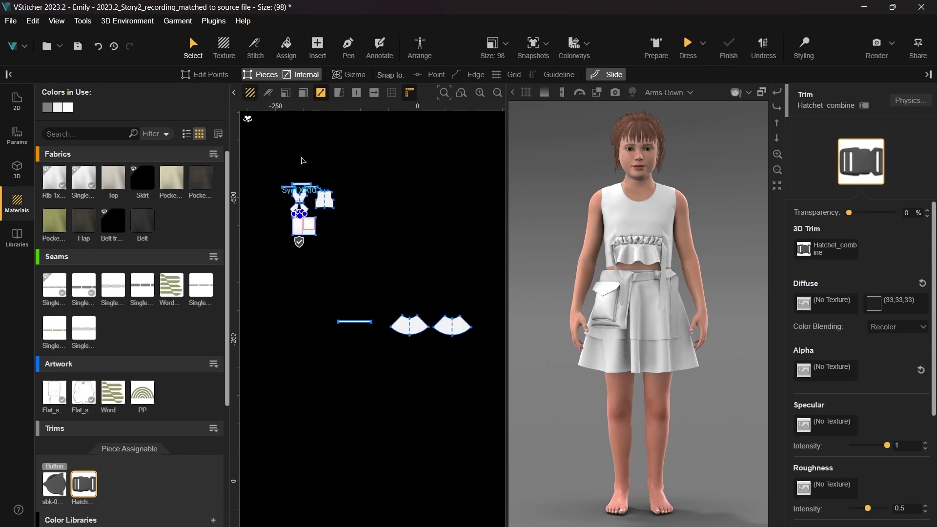
# Step: Move the separate group of overskirt, pocket and belt pieces to just above the two half-circle skirt panels
pyautogui.scroll(-4, 384, 445)
pyautogui.moveTo(387, 458); pyautogui.dragTo(324, 368, button='middle')
pyautogui.moveTo(324, 368); pyautogui.dragTo(526, 456)
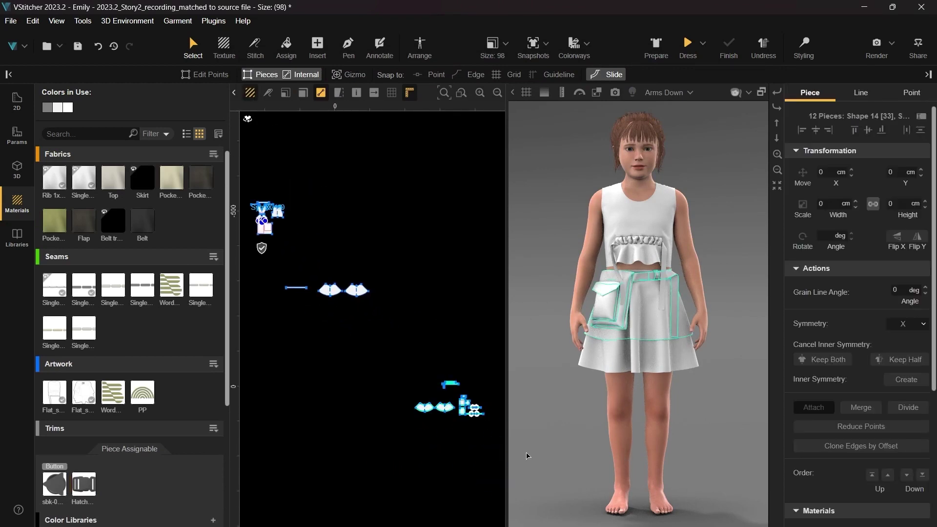
pyautogui.moveTo(430, 409); pyautogui.dragTo(311, 264)
pyautogui.scroll(5, 336, 249)
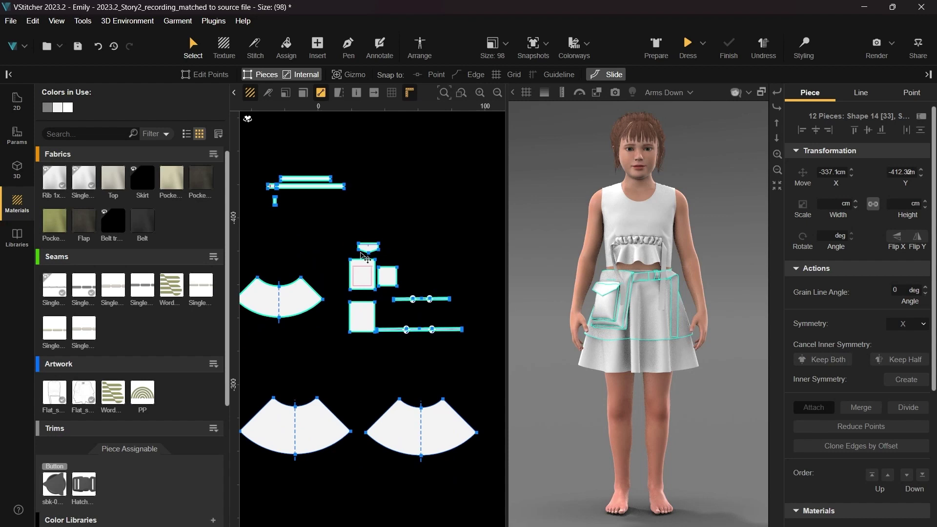
pyautogui.scroll(7, 365, 256)
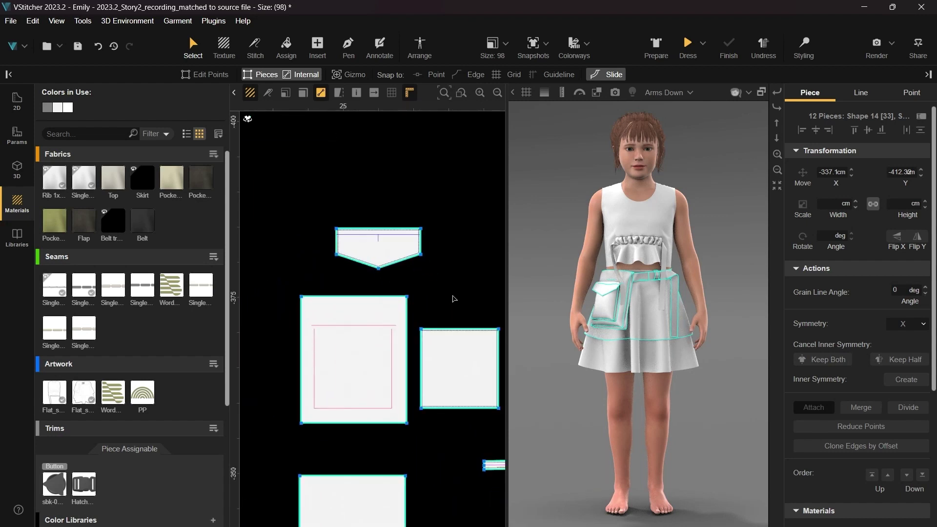
pyautogui.click(453, 298)
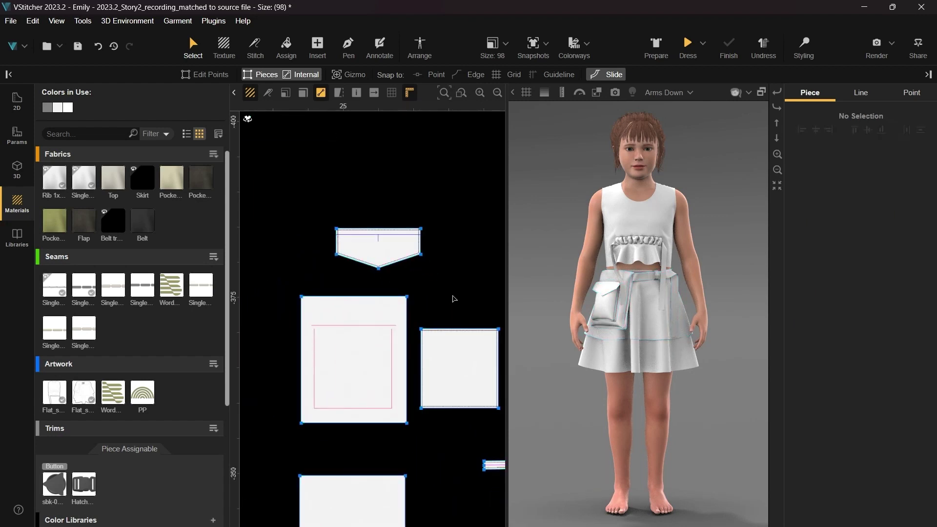
# Step: Assign the sbk-085-28L button to the pocket flap and pair it with the smaller pocket piece
pyautogui.click(59, 483)
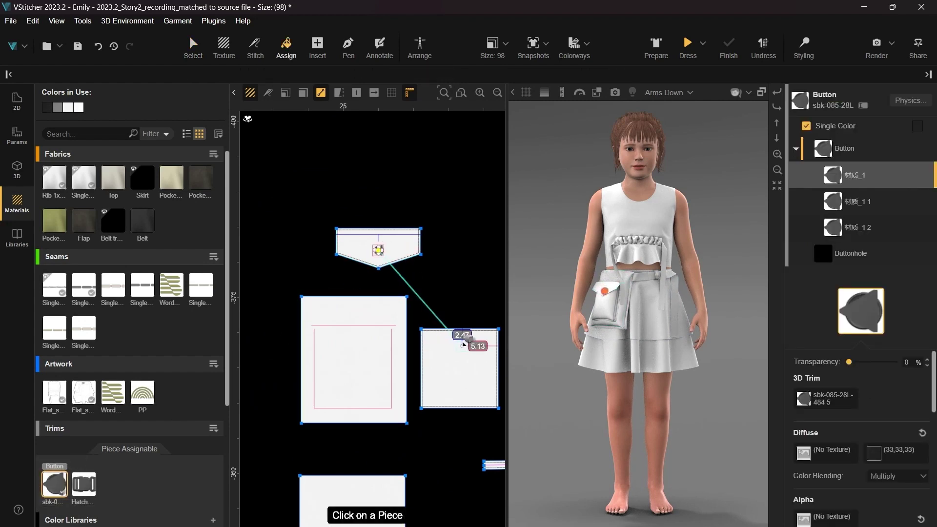
pyautogui.click(463, 343)
pyautogui.scroll(5, 547, 244)
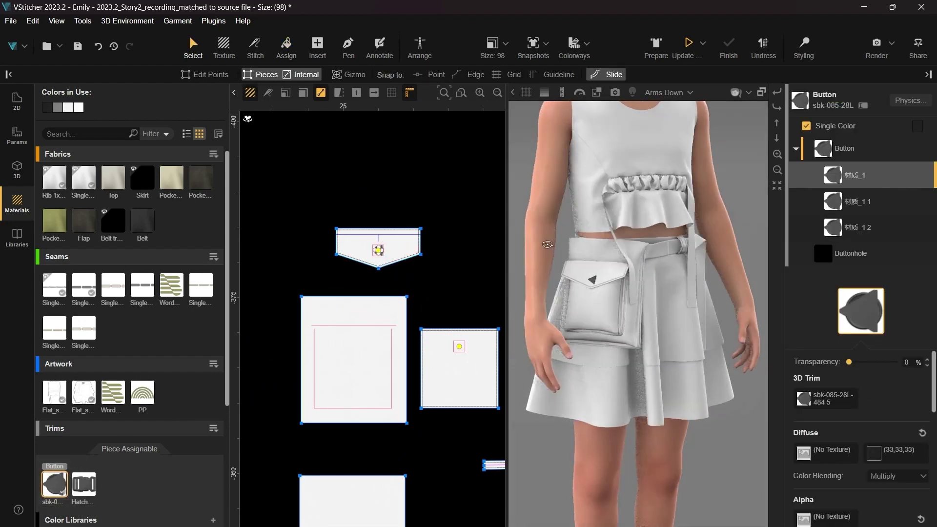
# Step: Rotate the button on the pocket flap to about 358.6 degrees so it points down toward the flap's tip
pyautogui.scroll(5, 547, 243)
pyautogui.scroll(4, 383, 253)
pyautogui.click(408, 270)
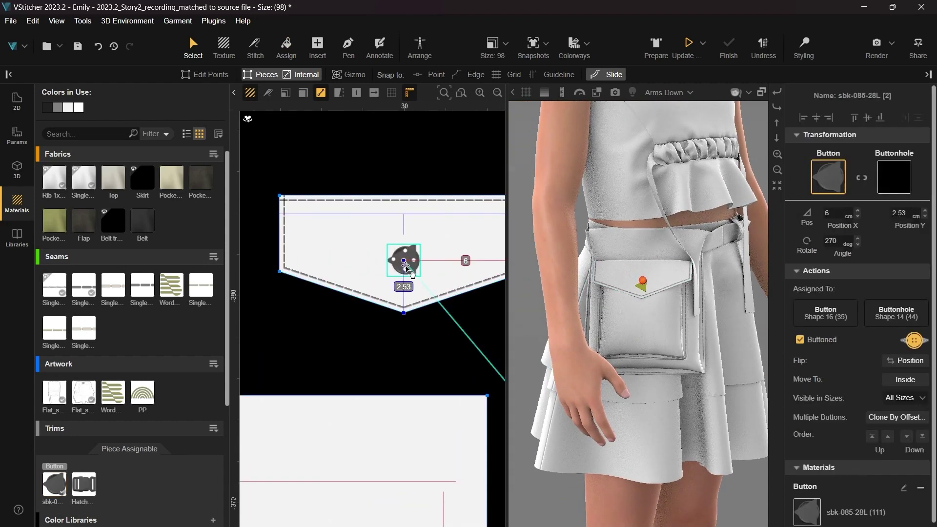
pyautogui.moveTo(403, 271); pyautogui.dragTo(409, 269)
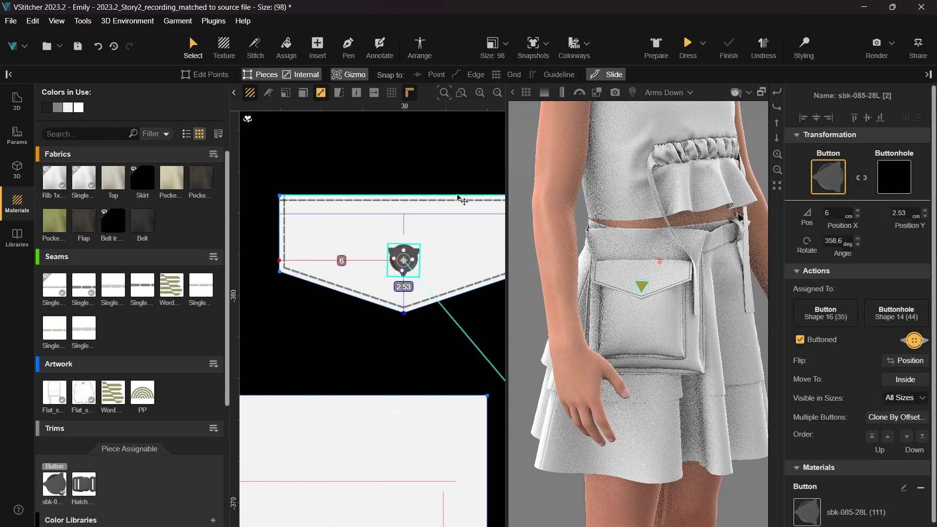
pyautogui.click(454, 153)
pyautogui.moveTo(544, 198); pyautogui.dragTo(502, 189, button='right')
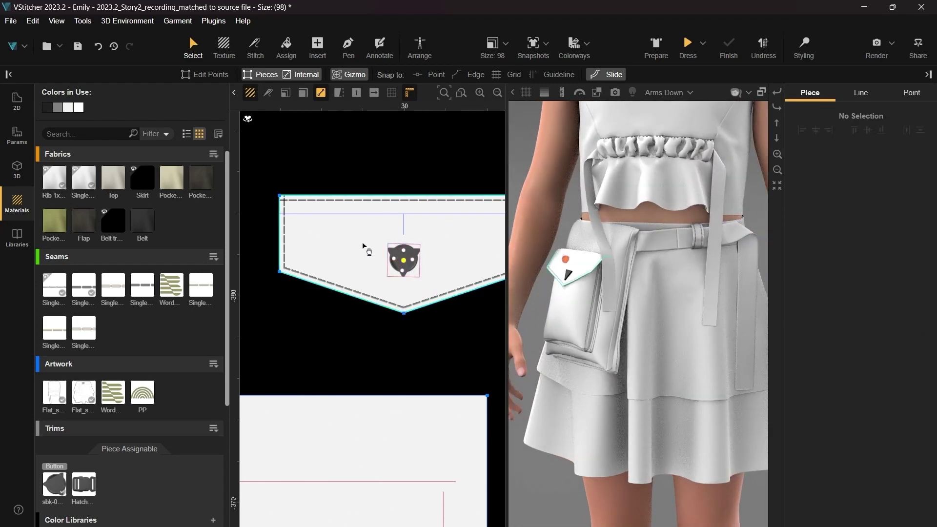
# Step: Assign the Hatchet_combine buckle trim to the short belt piece
pyautogui.scroll(-8, 365, 246)
pyautogui.moveTo(359, 235); pyautogui.dragTo(409, 268, button='middle')
pyautogui.scroll(10, 347, 270)
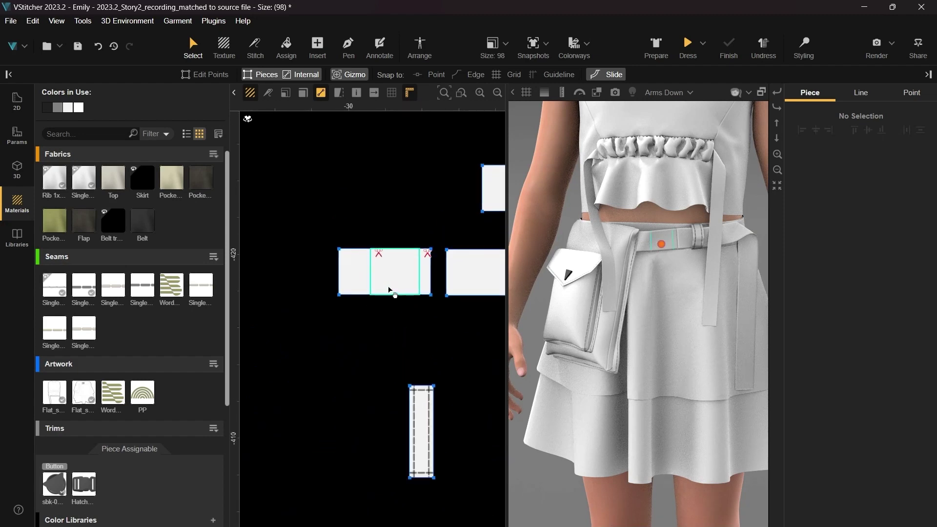
pyautogui.click(84, 493)
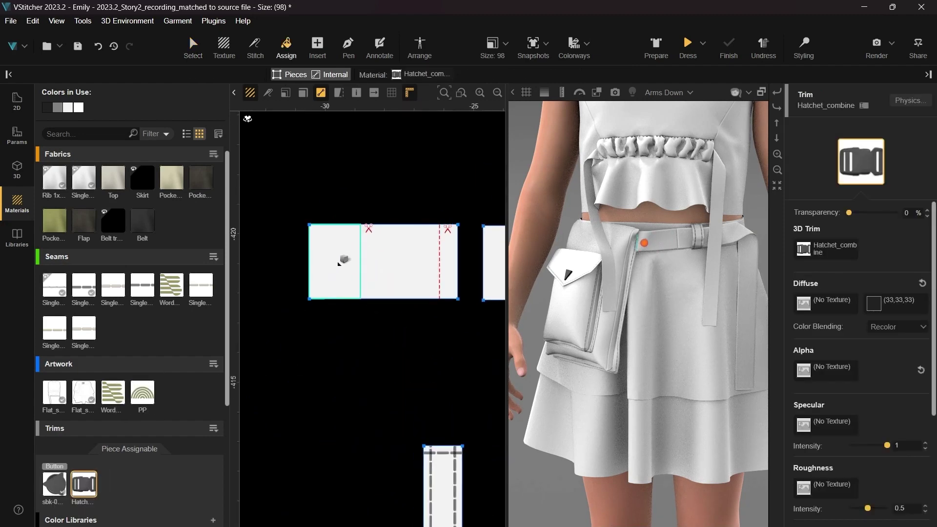
pyautogui.click(338, 264)
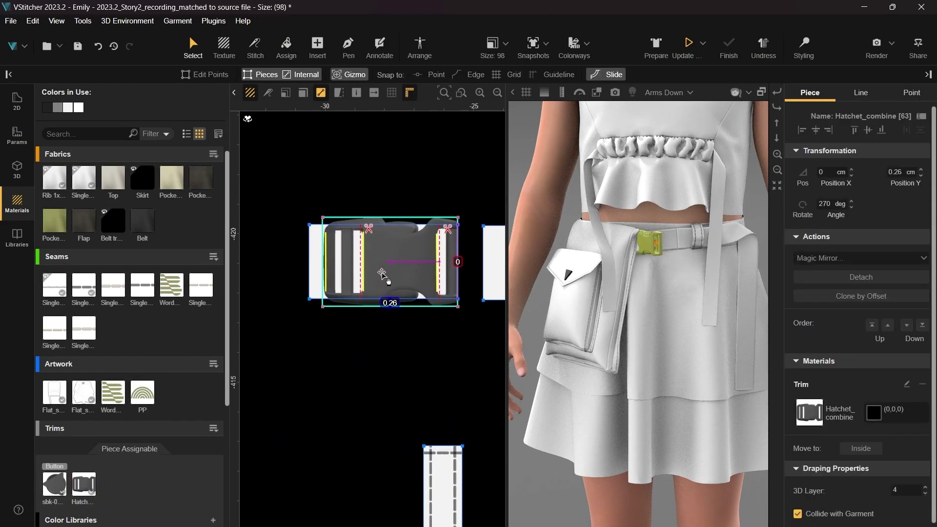
pyautogui.click(470, 184)
pyautogui.press('s')
pyautogui.click(480, 265)
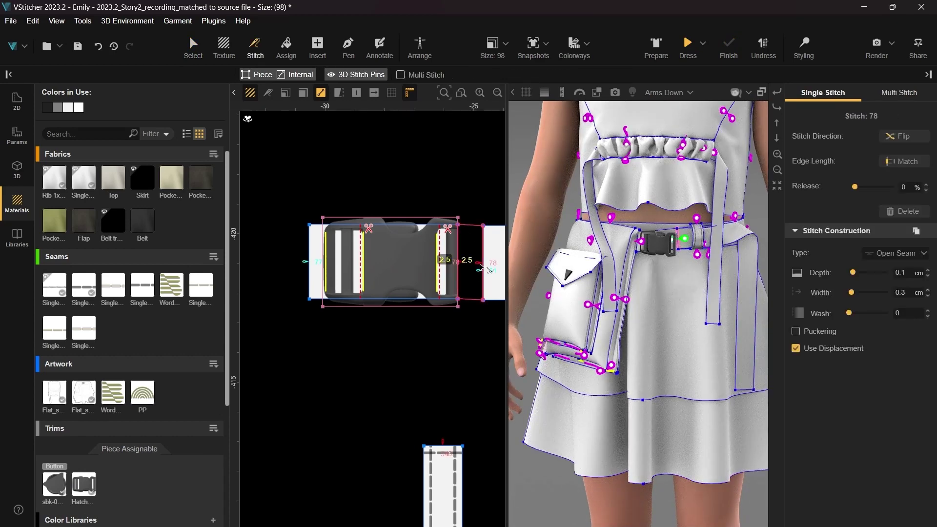
pyautogui.hotkey('ctrl', 'z')
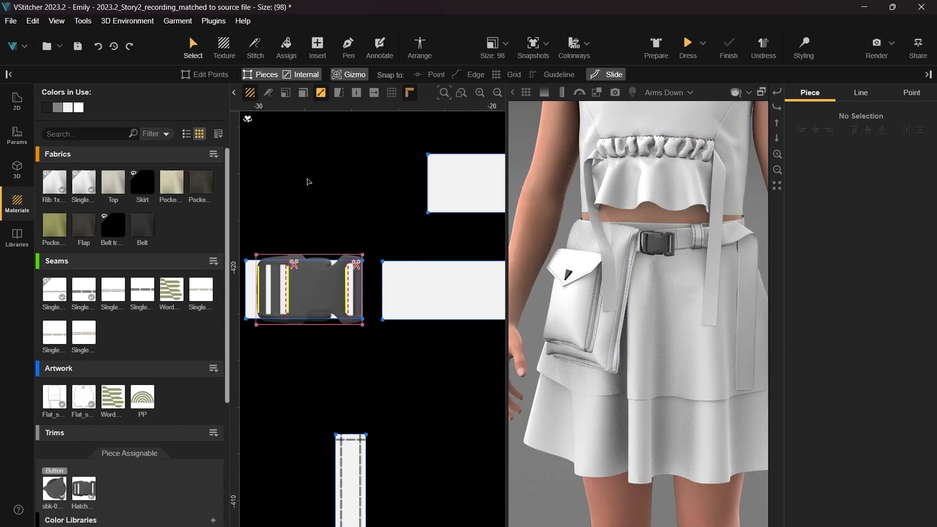
# Step: Assign the Belt transparent fabric to the sections of the short belt piece under the buckle
pyautogui.click(109, 227)
pyautogui.press('a')
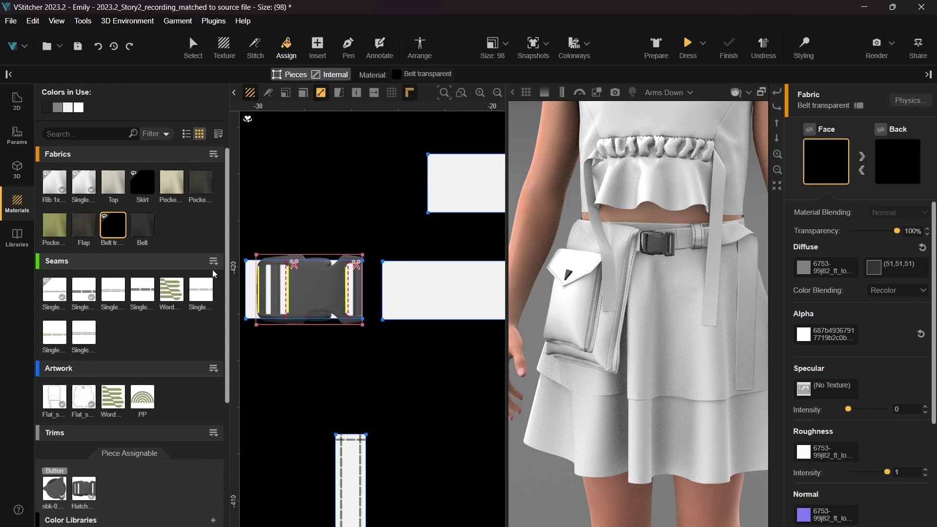
pyautogui.click(251, 269)
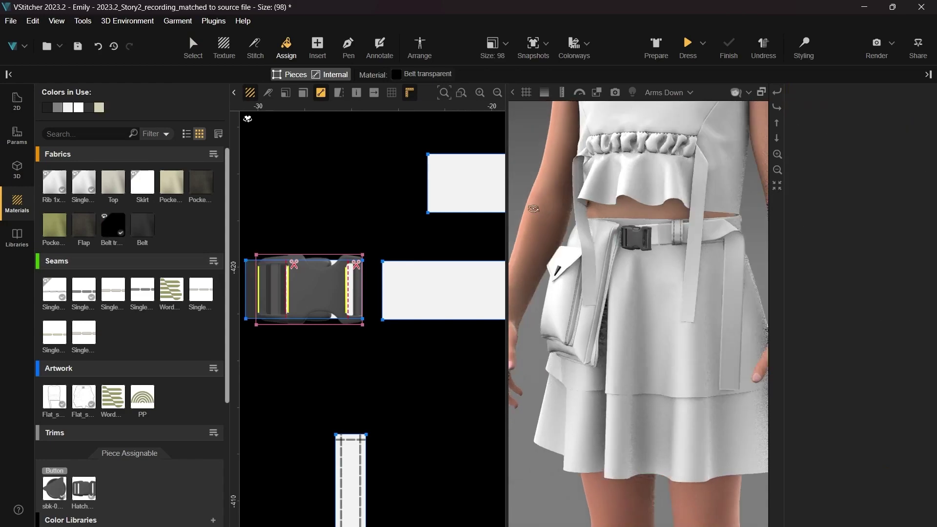
pyautogui.moveTo(533, 209); pyautogui.dragTo(623, 193)
pyautogui.scroll(2, 623, 192)
pyautogui.moveTo(623, 192); pyautogui.dragTo(615, 219, button='middle')
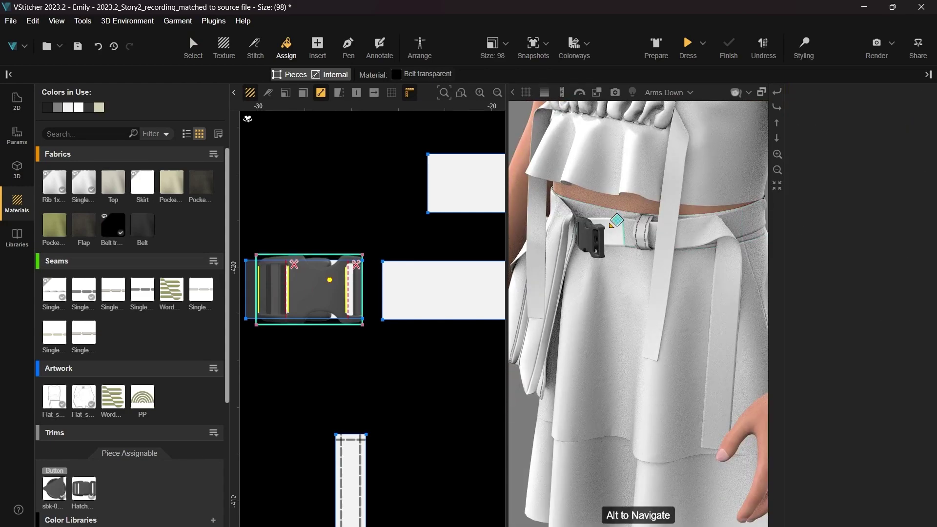
pyautogui.press('Escape')
pyautogui.click(341, 299)
# Step: Assign the Belt fabric to the two long belt strips
pyautogui.click(142, 226)
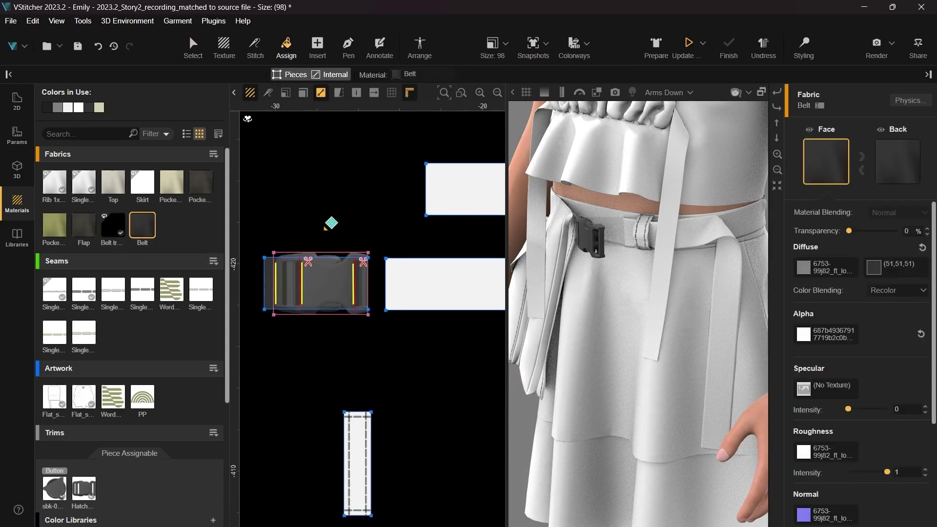
pyautogui.scroll(-3, 432, 273)
pyautogui.click(449, 273)
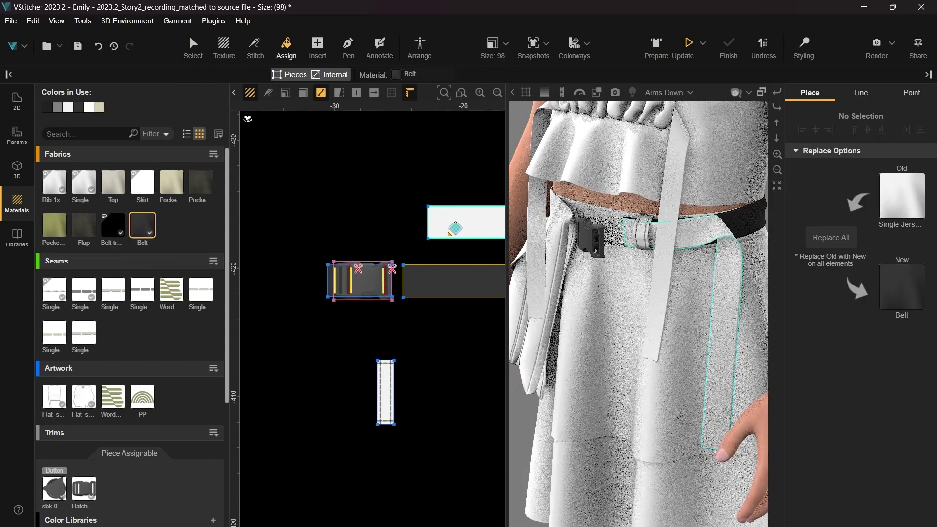
pyautogui.click(449, 217)
pyautogui.press('Escape')
# Step: Reposition the buckle with the 3D Styling Move tool so it lies in line with the belt, and finish the simulation
pyautogui.moveTo(592, 238); pyautogui.dragTo(646, 224, button='right')
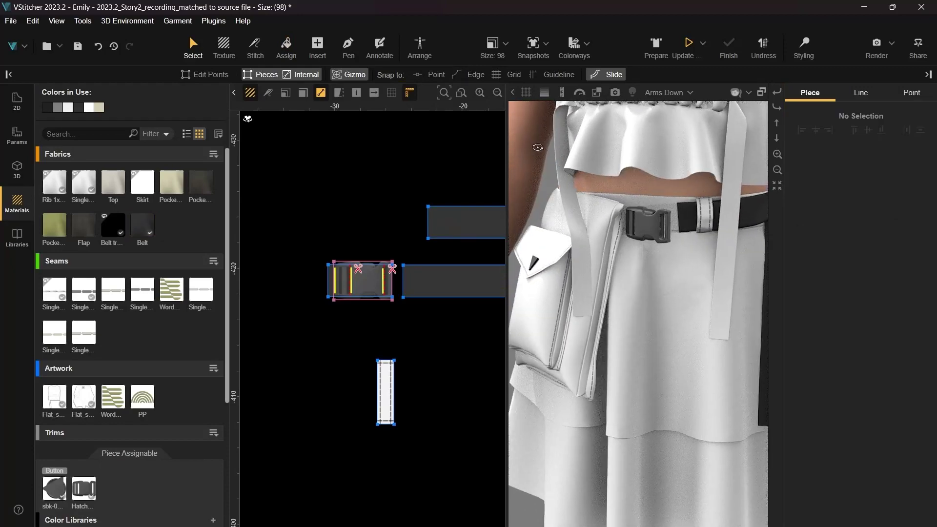
pyautogui.moveTo(646, 225); pyautogui.dragTo(617, 256, button='middle')
pyautogui.click(619, 256)
pyautogui.click(802, 46)
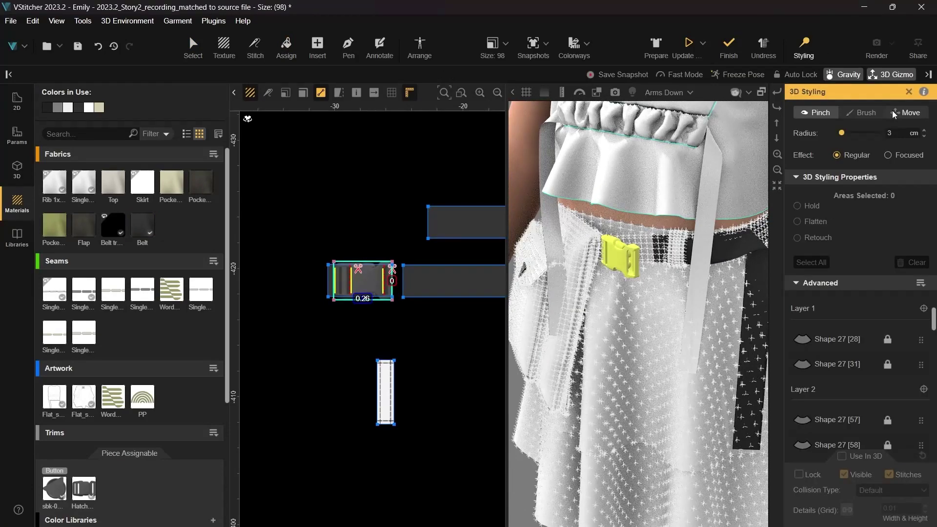
pyautogui.moveTo(631, 266); pyautogui.dragTo(626, 249)
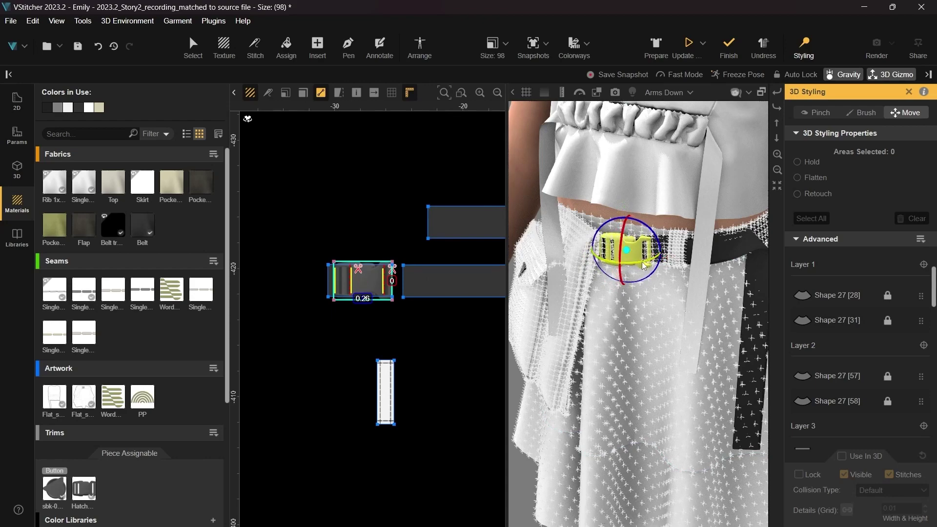
pyautogui.moveTo(629, 290); pyautogui.dragTo(638, 274, button='right')
pyautogui.moveTo(638, 274); pyautogui.dragTo(619, 289, button='middle')
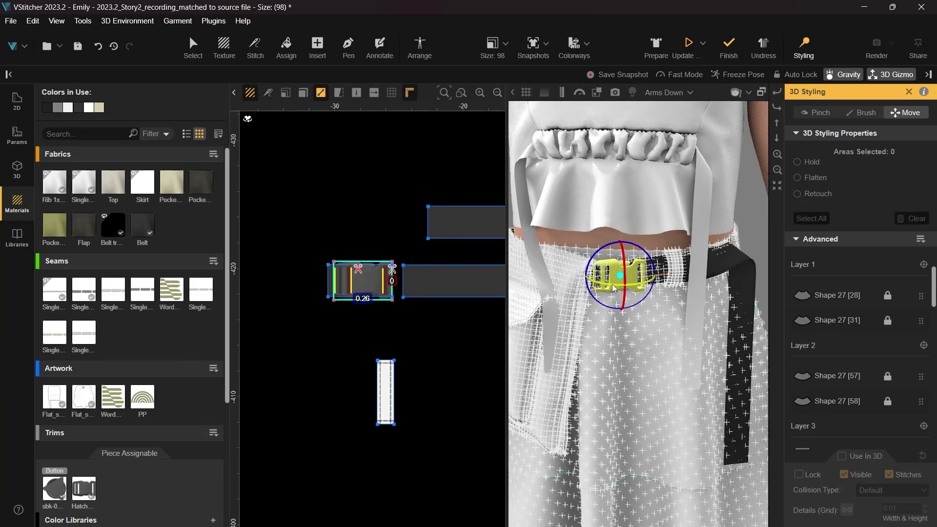
pyautogui.click(722, 51)
pyautogui.click(344, 184)
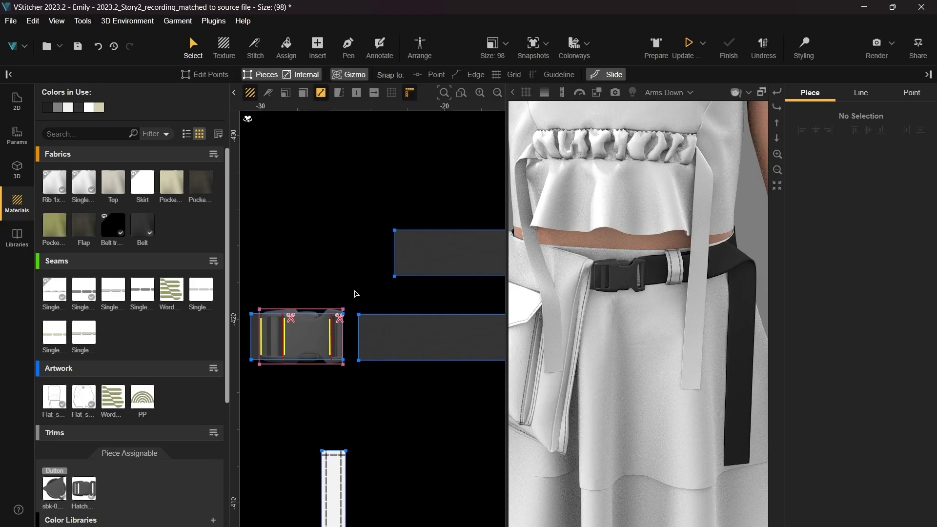
# Step: Draw an internal line about 2.17 cm long across the buckle's belt piece and stitch it to the short end of the upper belt strip
pyautogui.scroll(3, 355, 294)
pyautogui.press('p')
pyautogui.click(322, 328)
pyautogui.click(323, 401)
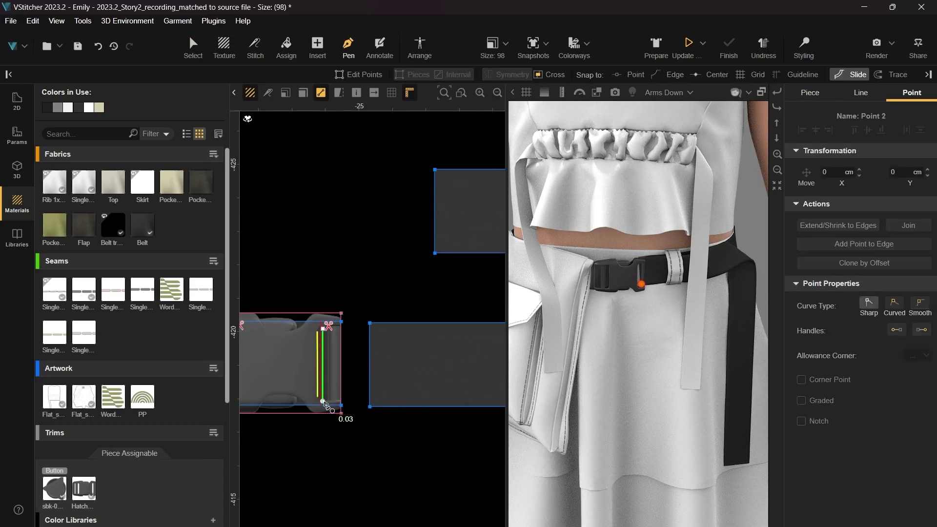
pyautogui.press('s')
pyautogui.click(322, 364)
pyautogui.click(433, 220)
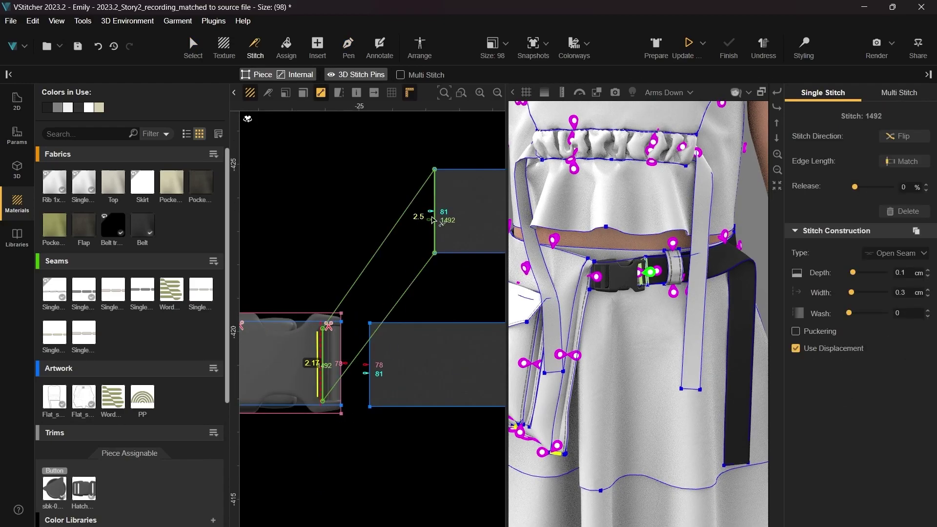
pyautogui.press('Escape')
pyautogui.press('Escape')
# Step: Set the upper belt strip's 3D layer to 5 and simulate the garment again
pyautogui.click(303, 359)
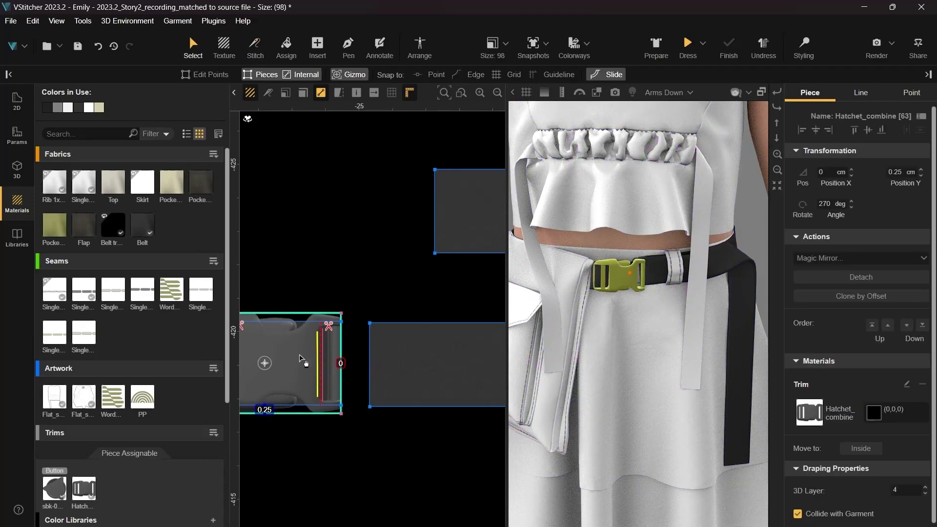
pyautogui.click(469, 205)
pyautogui.scroll(-3, 861, 292)
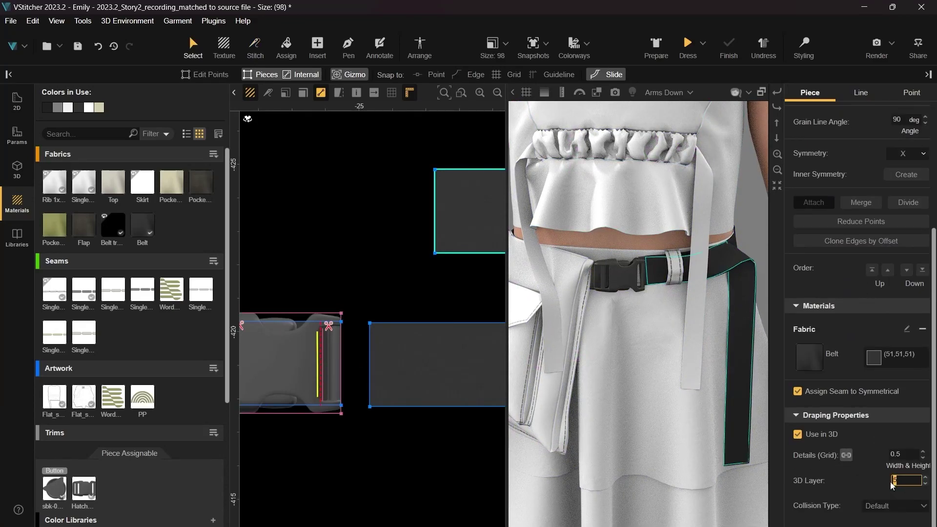
pyautogui.click(688, 45)
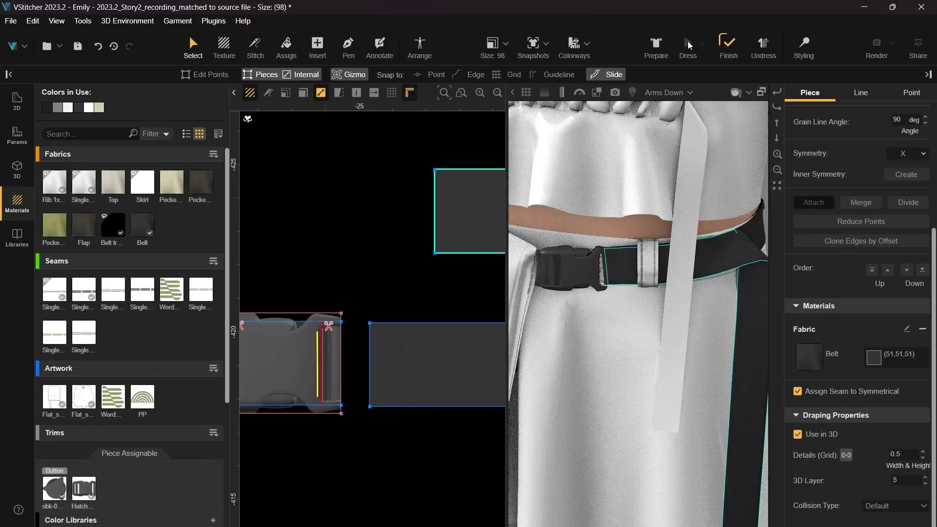
pyautogui.click(729, 45)
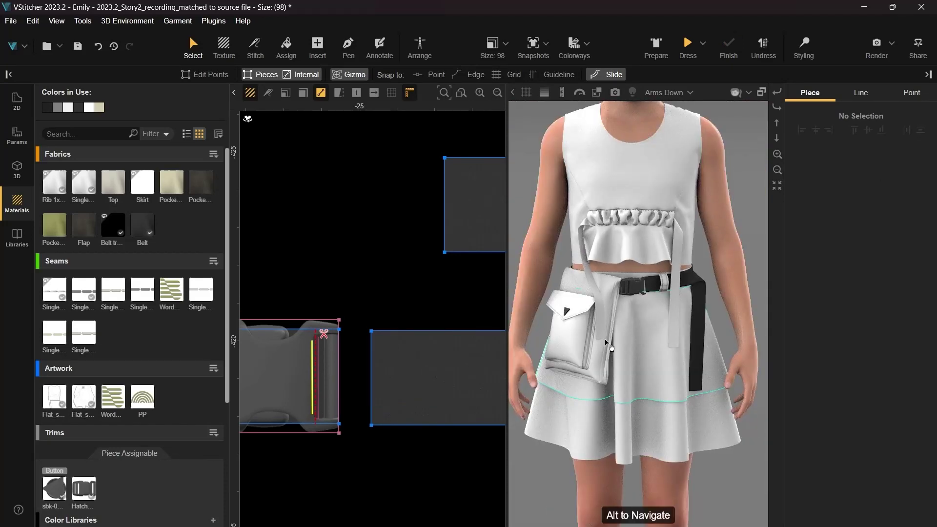
# Step: Assign the Top fabric to all pieces of the cropped top
pyautogui.scroll(-5, 299, 248)
pyautogui.scroll(-6, 325, 325)
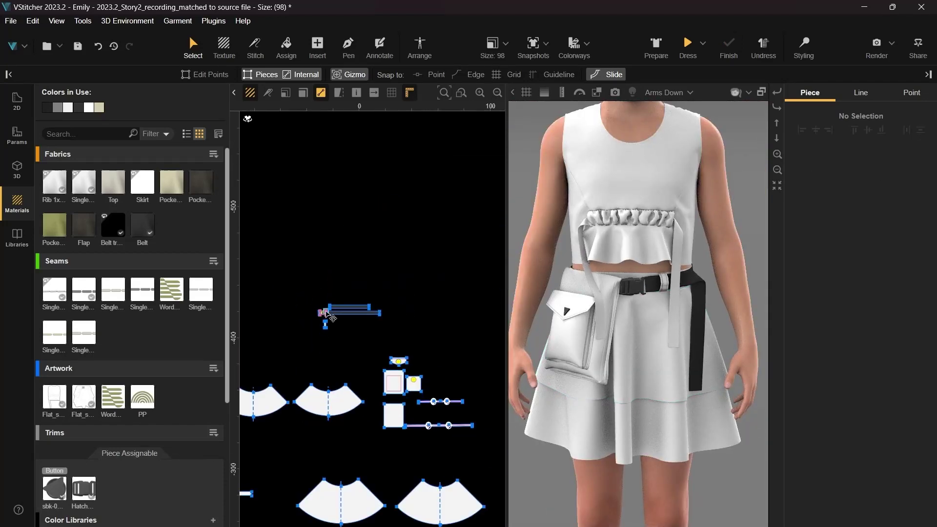
pyautogui.moveTo(326, 317); pyautogui.dragTo(550, 346, button='middle')
pyautogui.click(172, 182)
pyautogui.moveTo(449, 178); pyautogui.dragTo(271, 298)
# Step: Assign the Pocket top fabric to the smaller pocket piece and the lower large pocket piece
pyautogui.scroll(-2, 373, 341)
pyautogui.moveTo(409, 374); pyautogui.dragTo(249, 286, button='middle')
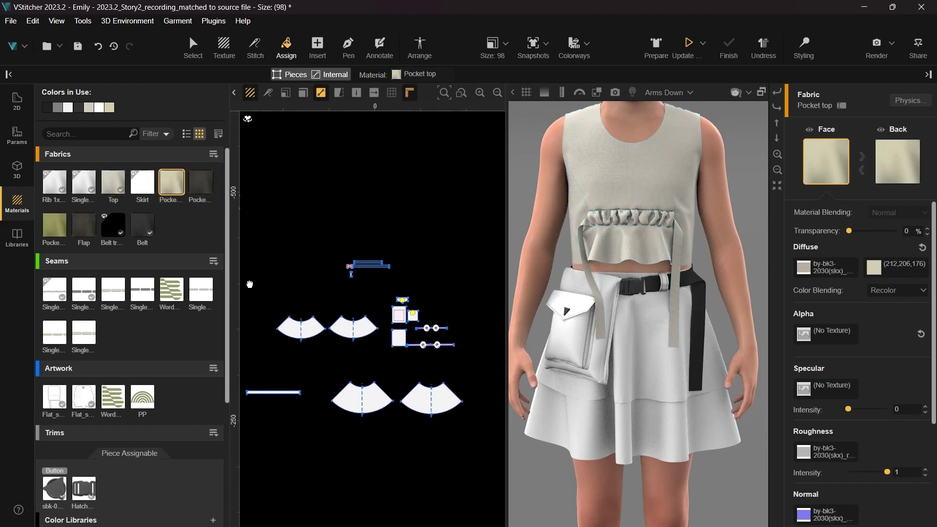
pyautogui.scroll(7, 411, 322)
pyautogui.click(406, 304)
pyautogui.click(361, 372)
pyautogui.click(361, 372)
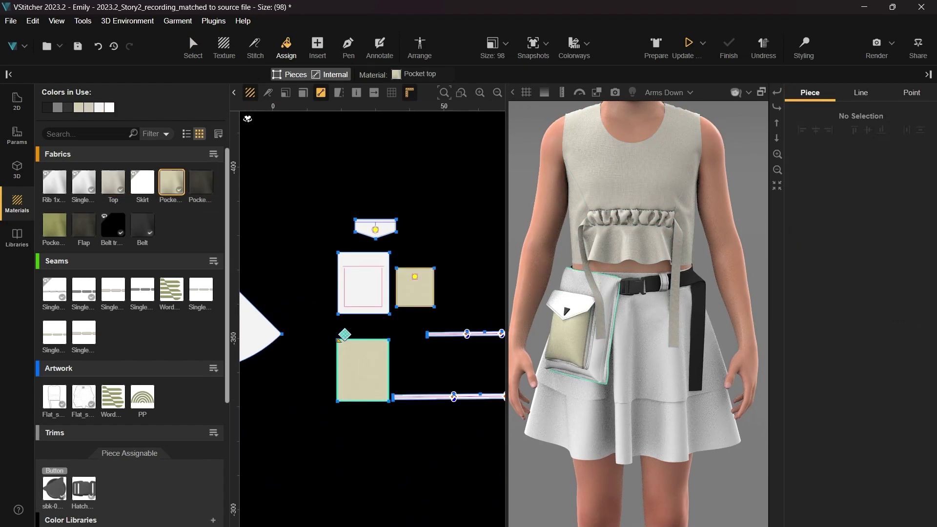
# Step: Assign the dark pocket fabric to the long narrow side strips of both pockets
pyautogui.click(204, 182)
pyautogui.scroll(1, 398, 349)
pyautogui.moveTo(495, 283); pyautogui.dragTo(284, 416)
# Step: Assign the Pocket bottom fabric to the upper large pocket piece and the Flap fabric to the pocket flap
pyautogui.click(54, 225)
pyautogui.click(273, 239)
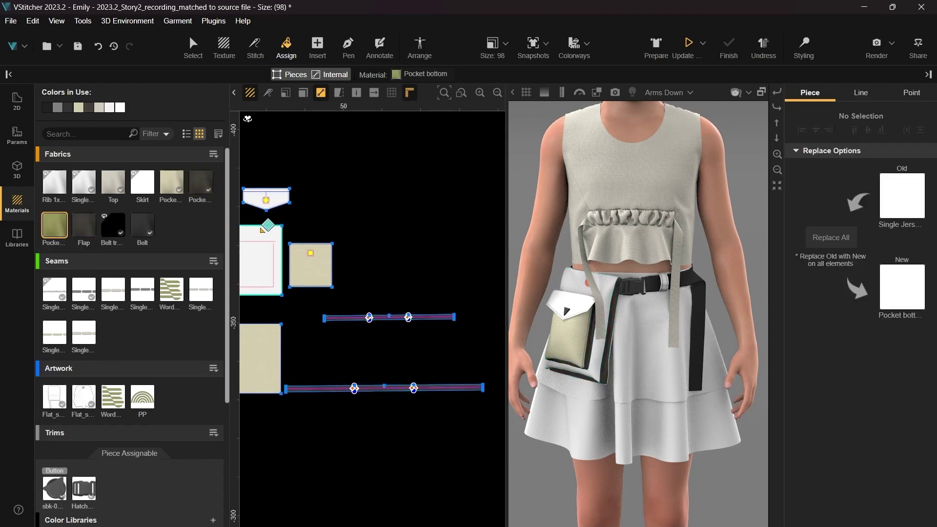
pyautogui.moveTo(368, 228); pyautogui.dragTo(433, 236, button='middle')
pyautogui.click(81, 230)
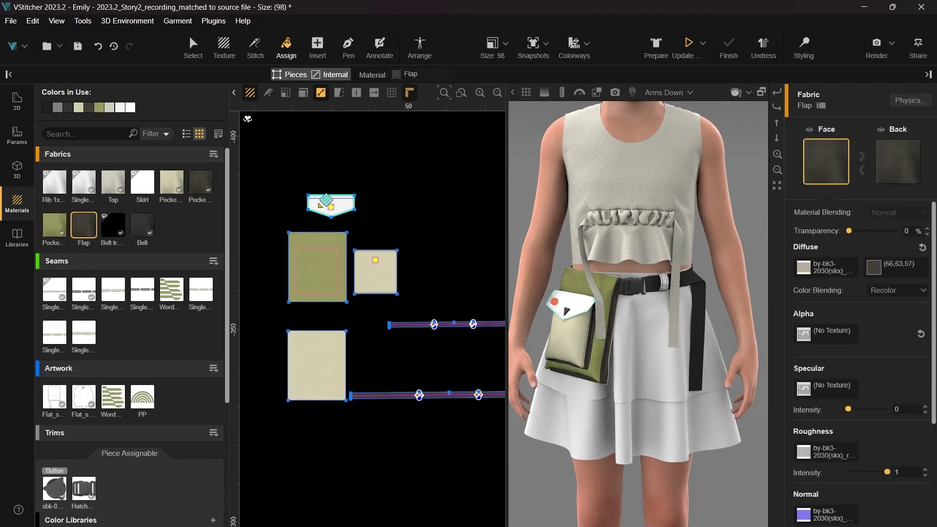
pyautogui.click(326, 204)
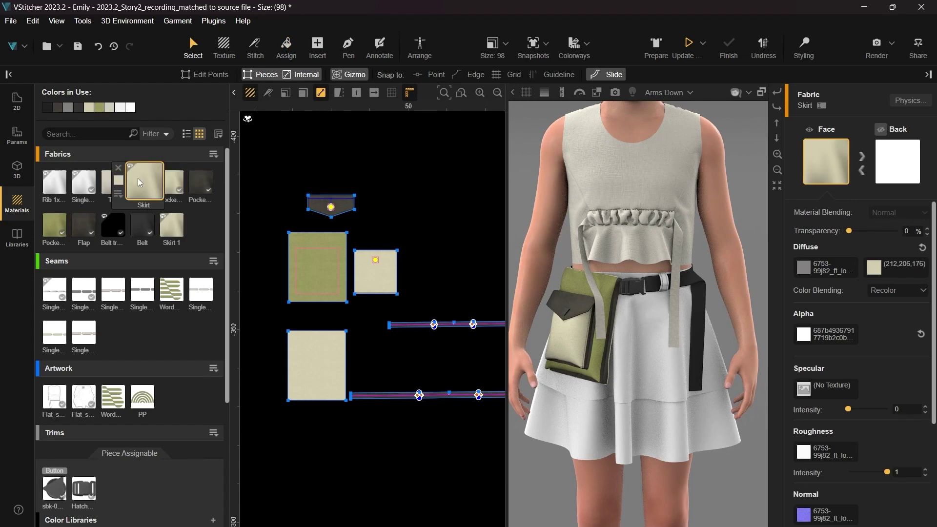
# Step: Assign the Skirt fabric to the two lower-tier skirt panels
pyautogui.scroll(-3, 371, 252)
pyautogui.scroll(-2, 371, 253)
pyautogui.press('a')
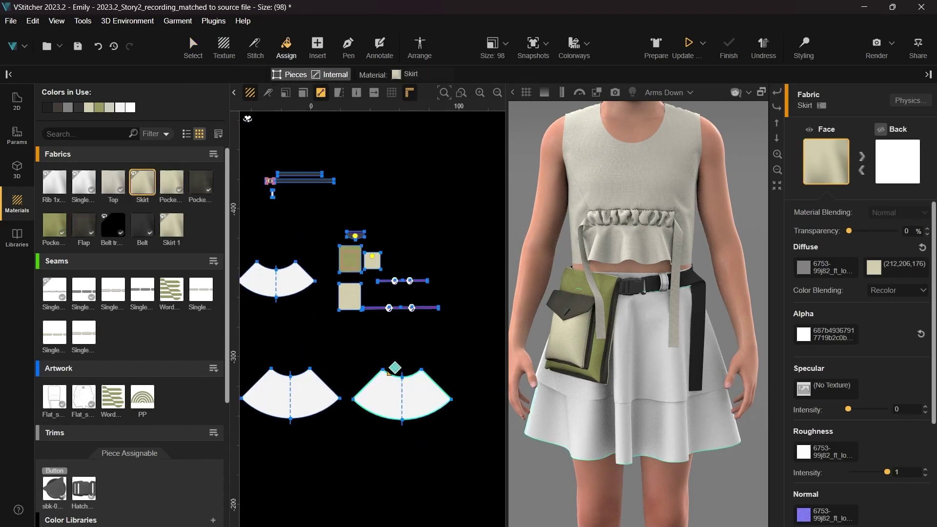
pyautogui.click(388, 394)
pyautogui.click(315, 391)
# Step: Assign the Skirt 1 fabric to the two upper-tier skirt panels and the waistband strip
pyautogui.click(177, 235)
pyautogui.moveTo(283, 324); pyautogui.dragTo(421, 337, button='middle')
pyautogui.click(401, 297)
pyautogui.click(352, 298)
pyautogui.moveTo(336, 365); pyautogui.dragTo(401, 344, button='middle')
pyautogui.moveTo(403, 342); pyautogui.dragTo(281, 393)
pyautogui.moveTo(378, 340); pyautogui.dragTo(197, 373, button='middle')
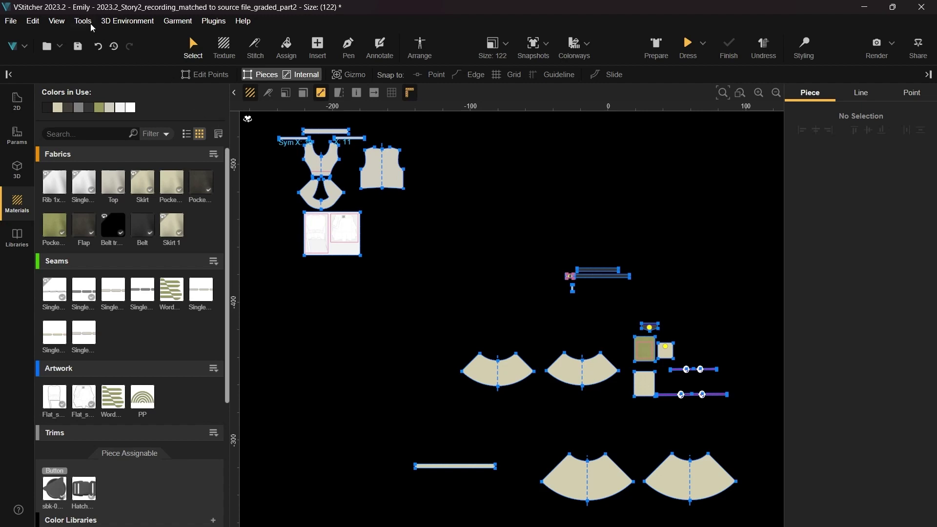
# Step: Open Sizes and Grading and hide sizes 92, 110 and 134 in the pattern view
pyautogui.click(83, 21)
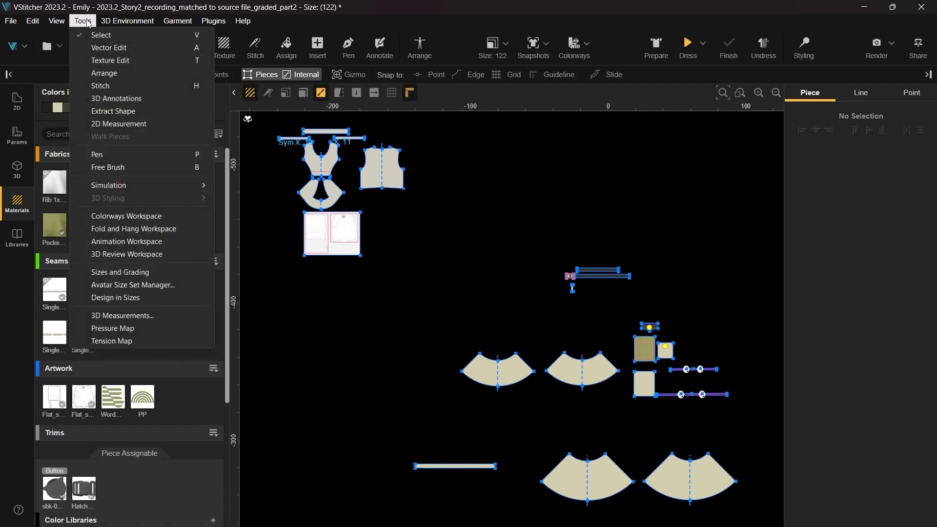
pyautogui.click(107, 271)
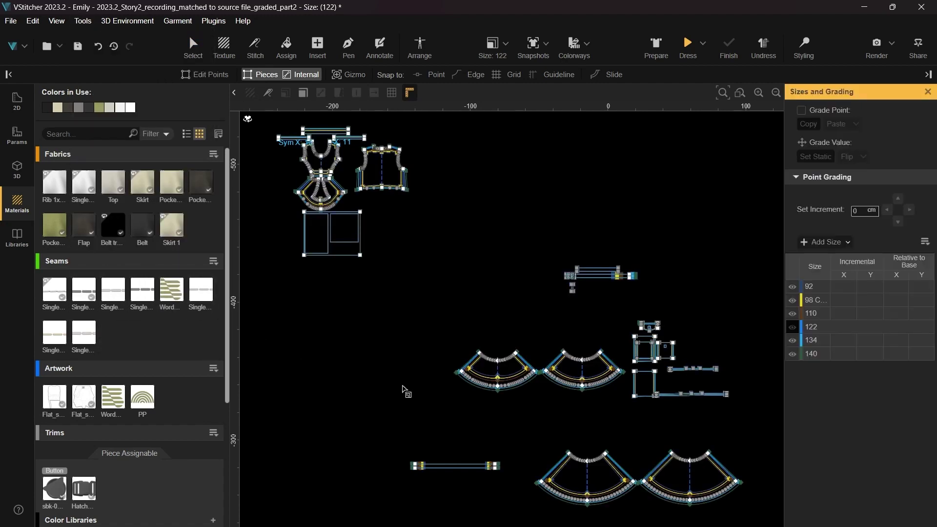
pyautogui.scroll(5, 508, 413)
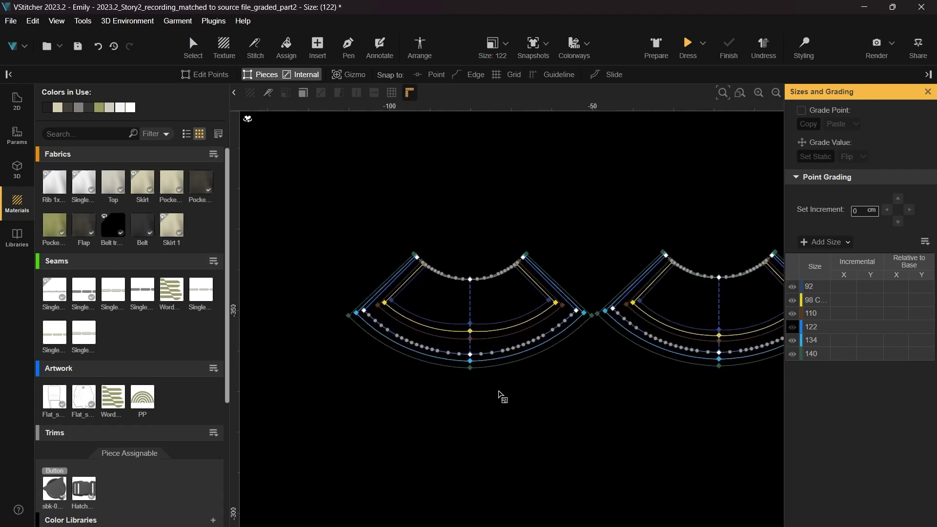
pyautogui.scroll(1, 446, 397)
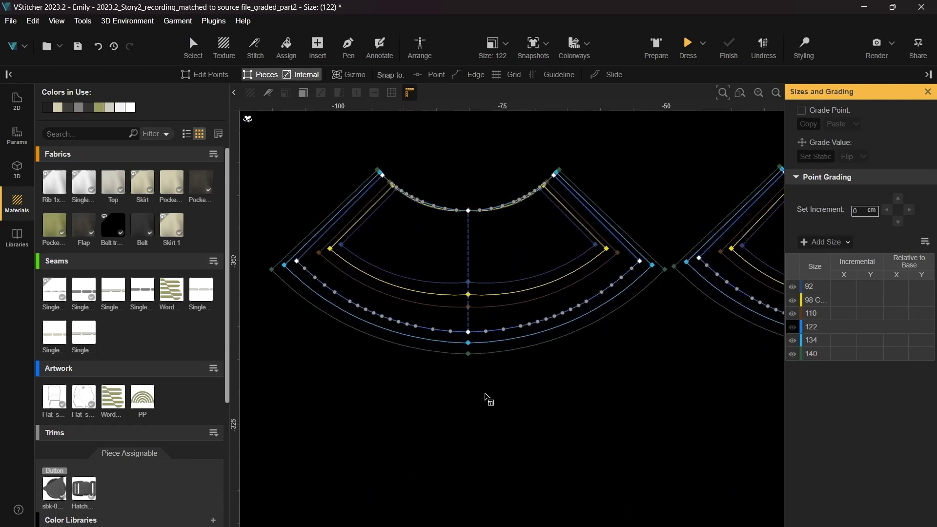
pyautogui.click(793, 287)
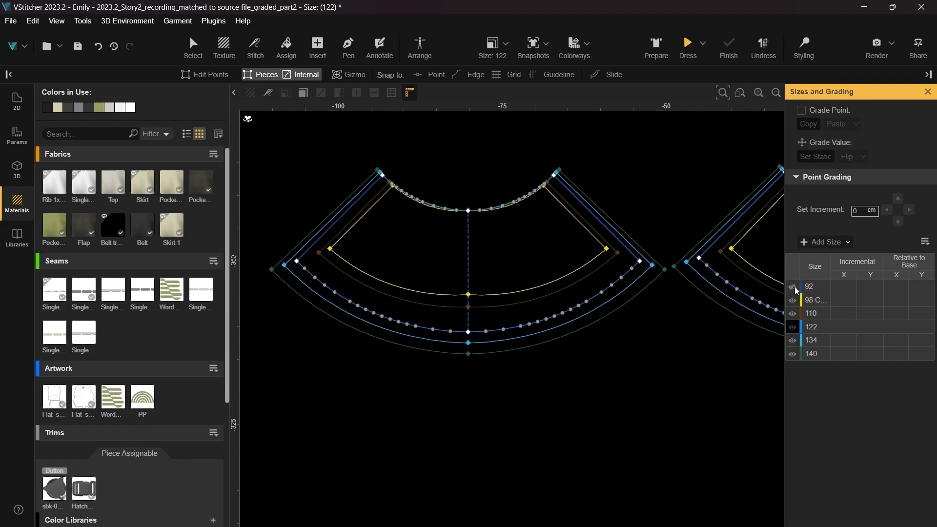
pyautogui.click(794, 314)
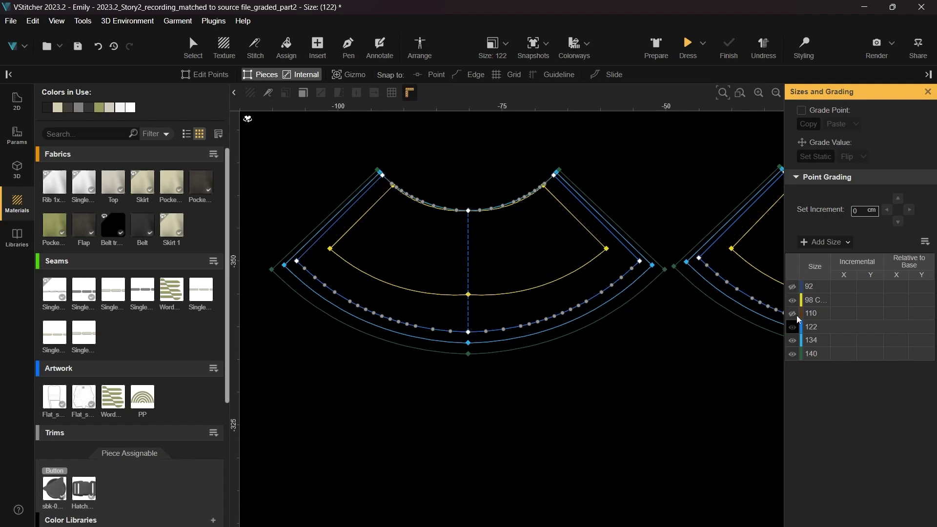
pyautogui.click(793, 341)
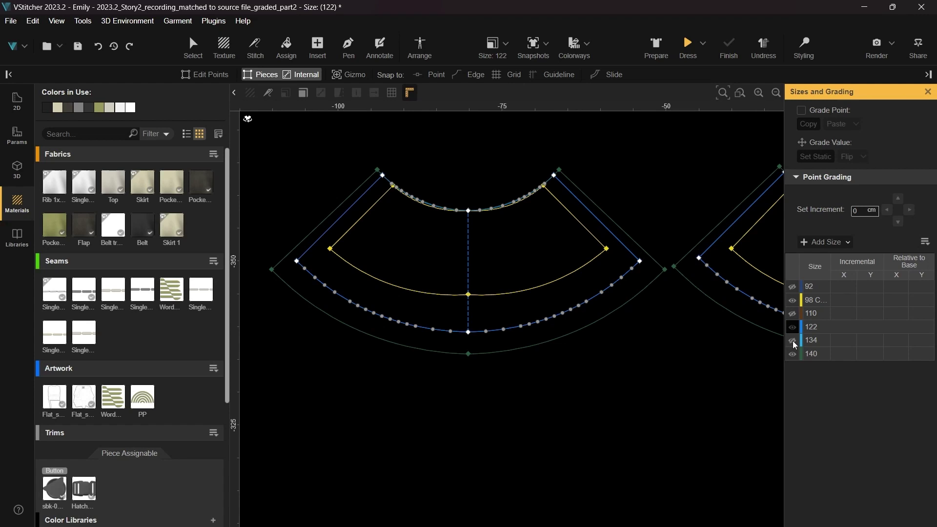
# Step: Grade the upper skirt panel's hem centre point by about 4.44 cm in Y per size, redisplay sizes 134, 110 and 92, and close grading
pyautogui.click(468, 332)
pyautogui.moveTo(468, 333); pyautogui.dragTo(469, 363)
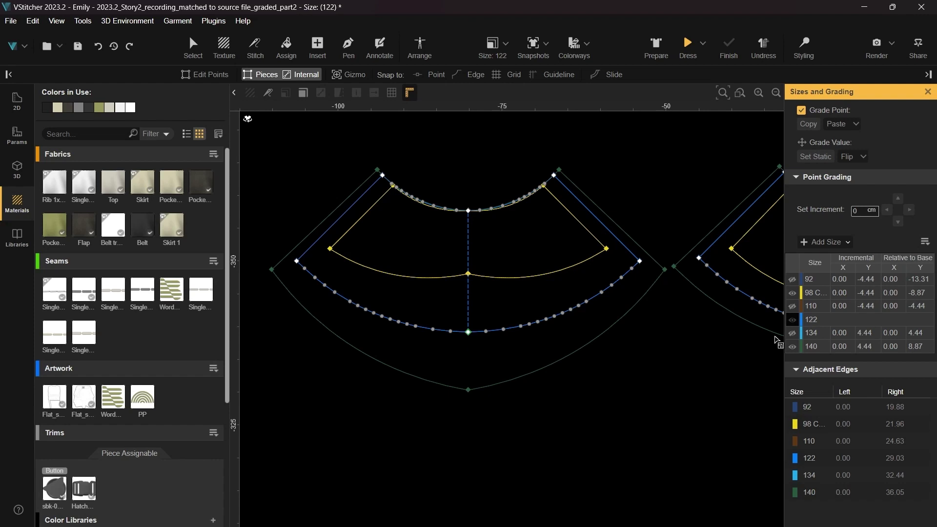
pyautogui.click(791, 333)
pyautogui.click(793, 305)
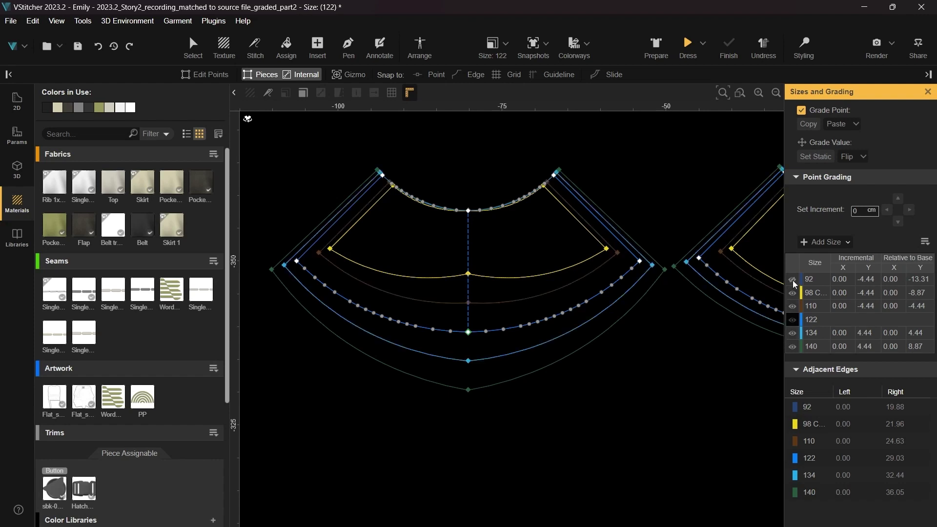
pyautogui.click(792, 280)
pyautogui.hotkey('ctrl', 'z')
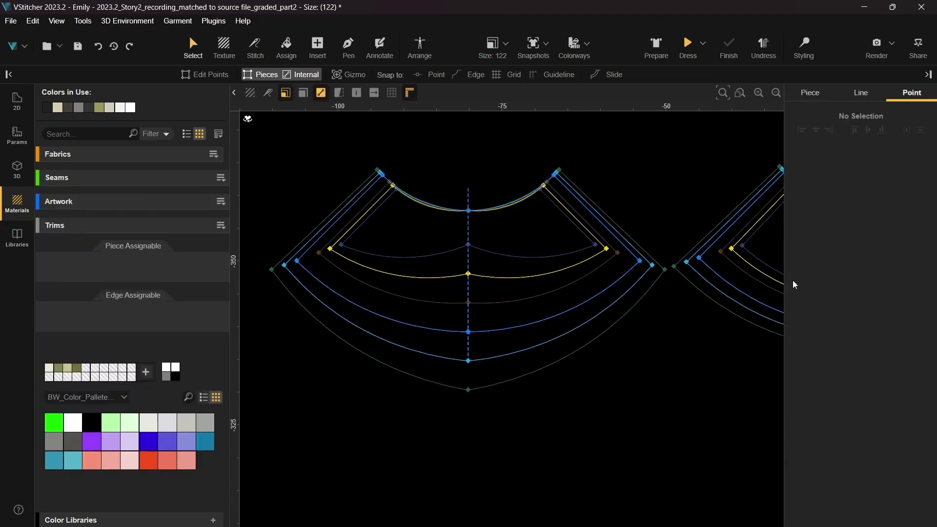
pyautogui.click(927, 92)
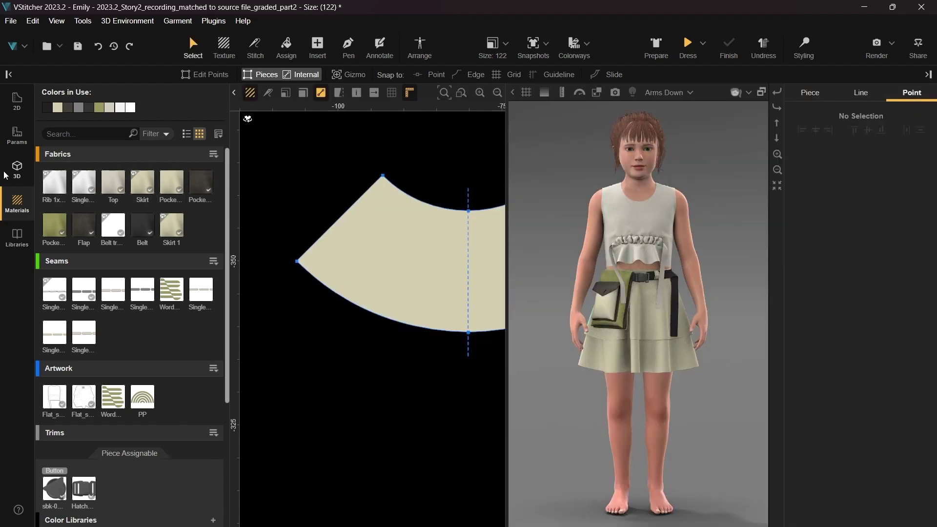
# Step: Find and load the Charlie Default avatar, and undress the garment from it
pyautogui.click(16, 169)
pyautogui.click(56, 94)
pyautogui.click(63, 137)
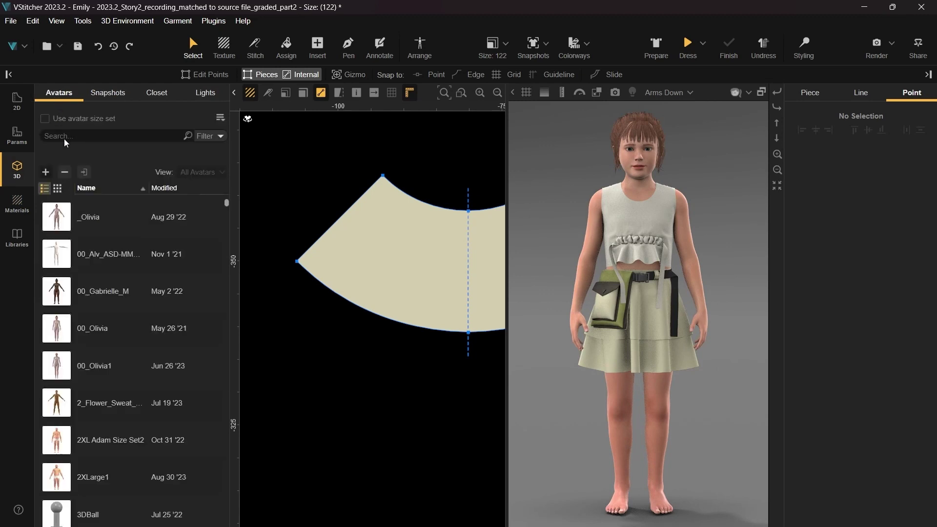
pyautogui.write('char')
pyautogui.doubleClick(94, 253)
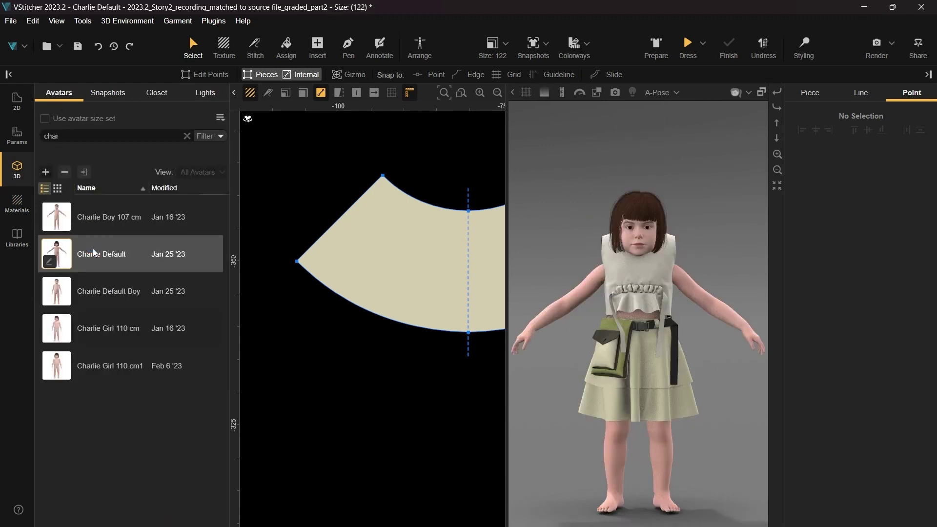
pyautogui.click(764, 45)
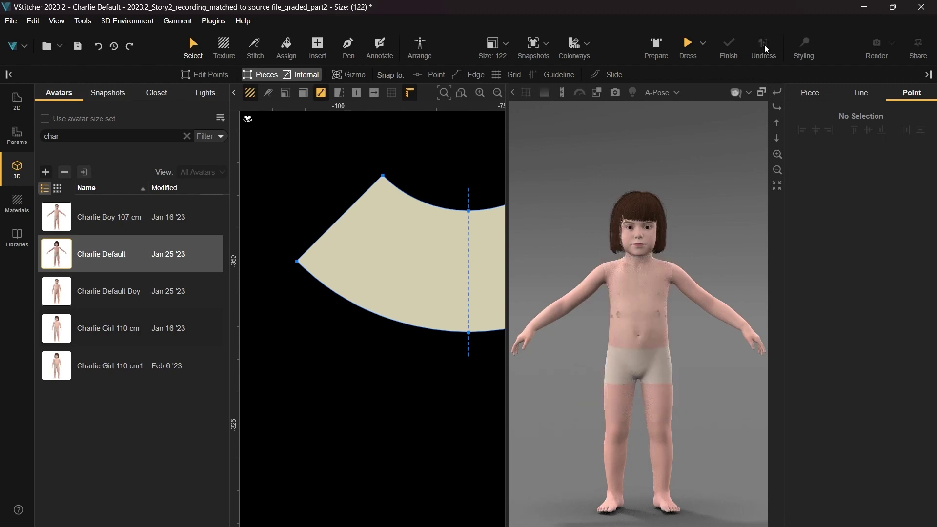
# Step: Switch the garment size to 98 Charlie and prepare its pieces around the Charlie Default avatar
pyautogui.click(506, 44)
pyautogui.click(452, 151)
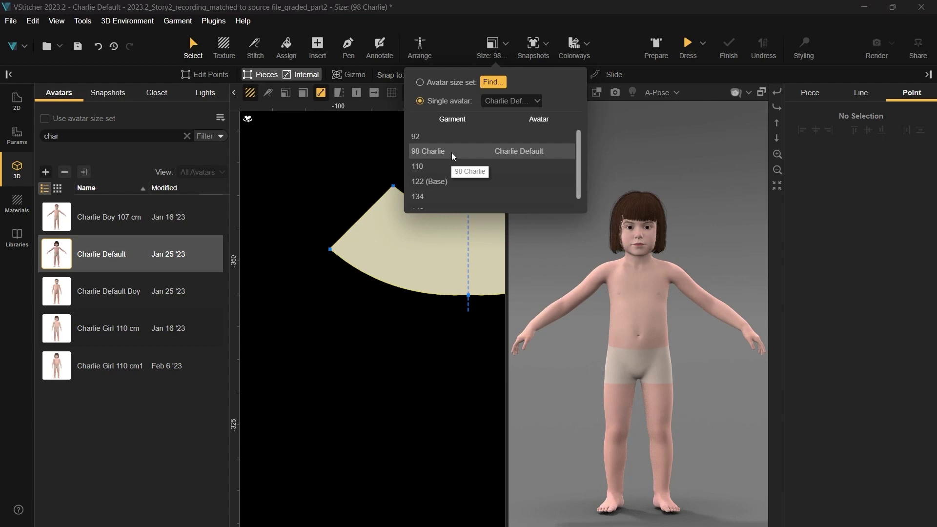
pyautogui.click(660, 44)
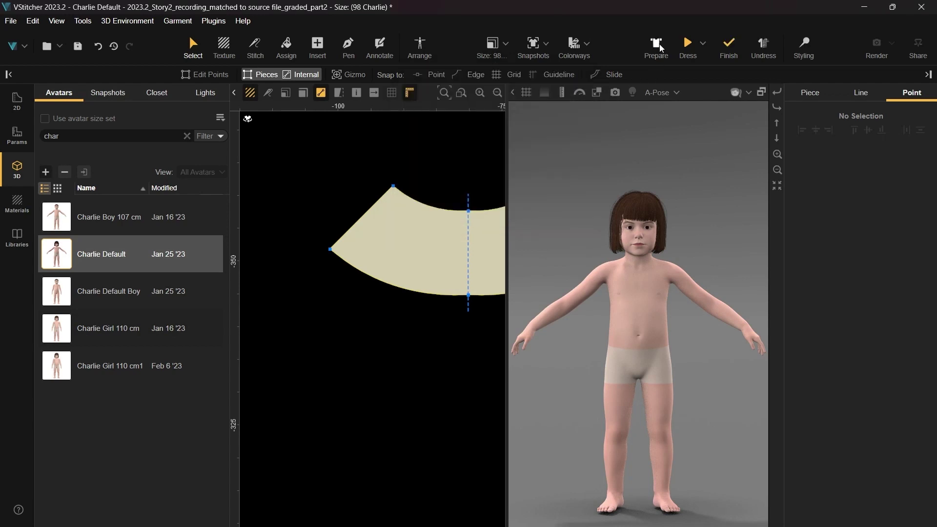
# Step: Exclude the eight pouch and strap pieces and the five belt strip pieces from use in 3D
pyautogui.scroll(-5, 373, 161)
pyautogui.moveTo(438, 214); pyautogui.dragTo(176, 258, button='middle')
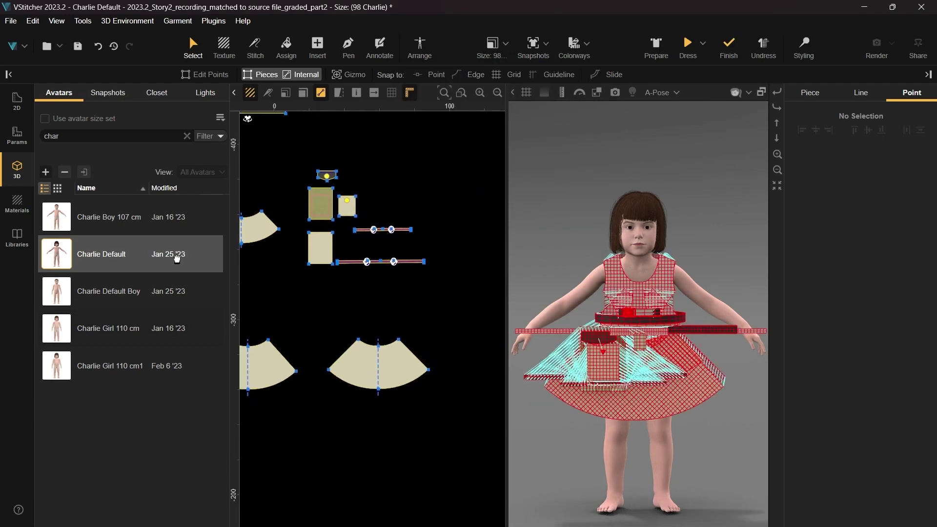
pyautogui.moveTo(474, 126); pyautogui.dragTo(282, 306)
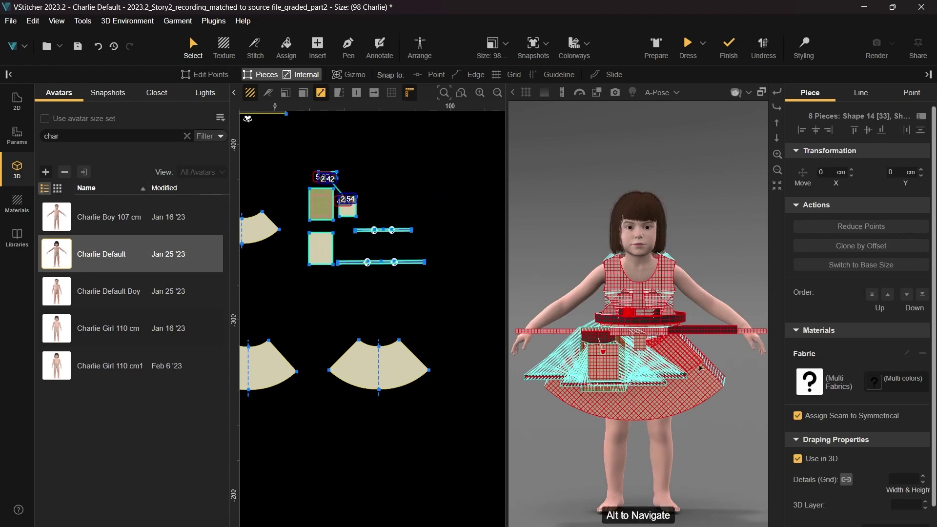
pyautogui.click(797, 459)
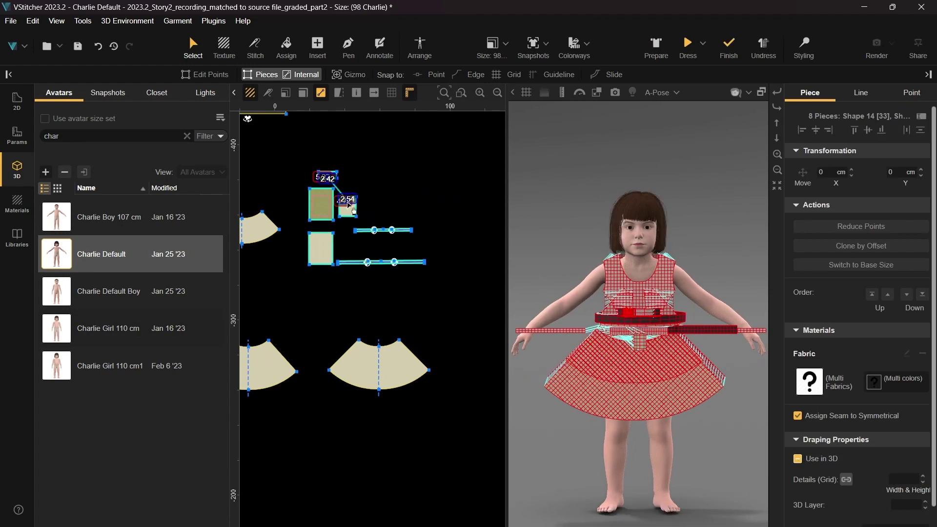
pyautogui.moveTo(348, 205); pyautogui.dragTo(500, 358, button='middle')
pyautogui.scroll(1, 460, 307)
pyautogui.moveTo(468, 199); pyautogui.dragTo(335, 298)
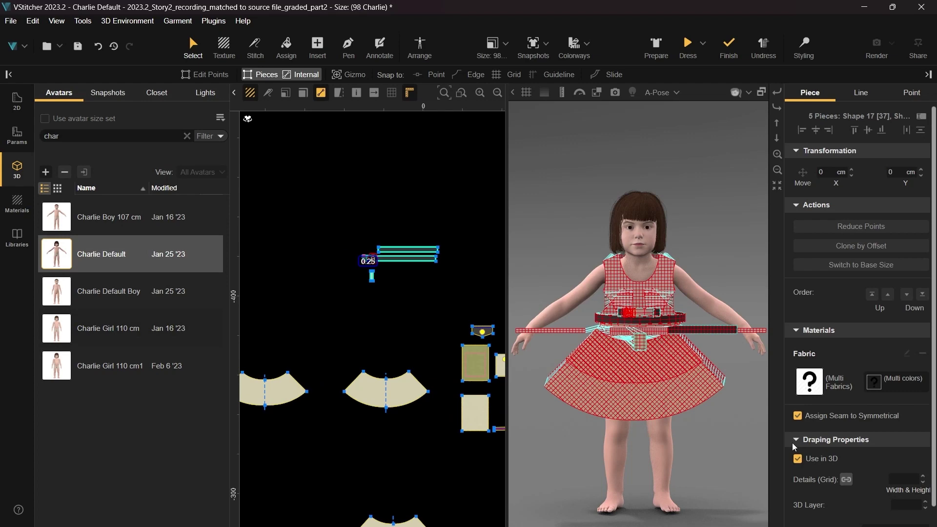
pyautogui.click(798, 459)
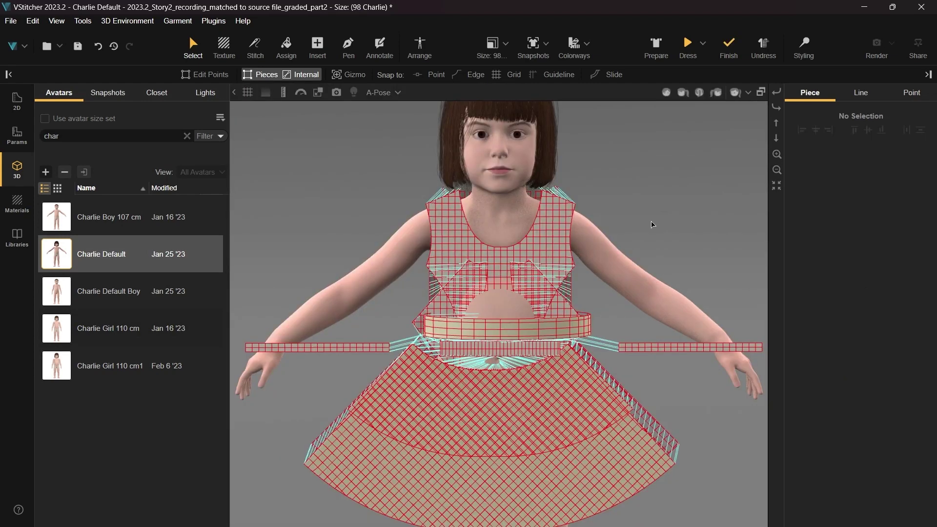
# Step: Reposition the front torso and back torso clusters around the Charlie avatar in cluster arrangement
pyautogui.scroll(-3, 651, 223)
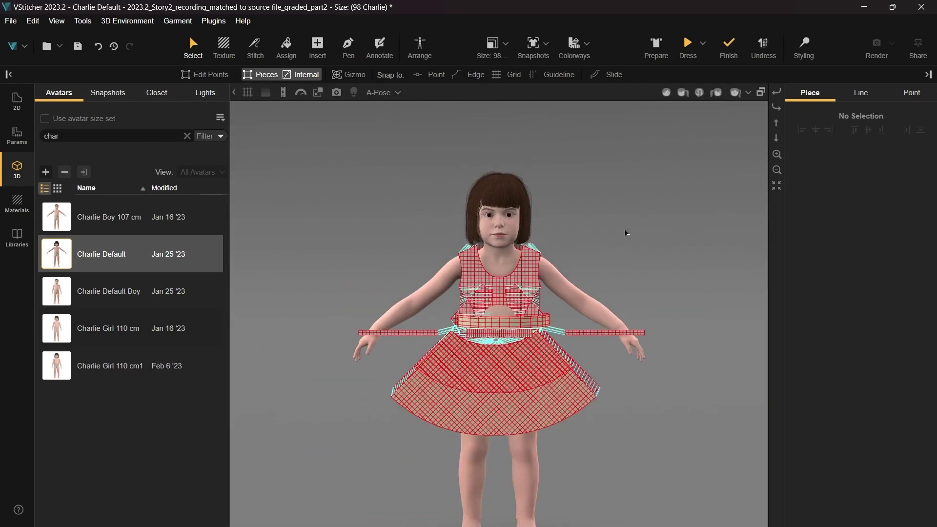
pyautogui.doubleClick(527, 274)
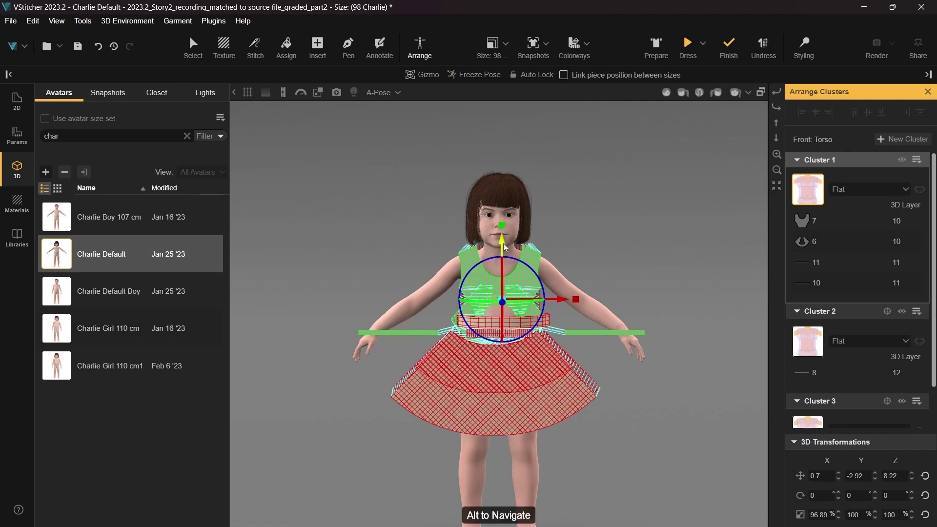
pyautogui.moveTo(503, 243); pyautogui.dragTo(503, 238)
pyautogui.moveTo(601, 244); pyautogui.dragTo(312, 254)
pyautogui.click(535, 309)
pyautogui.moveTo(557, 299); pyautogui.dragTo(561, 301)
pyautogui.moveTo(526, 239); pyautogui.dragTo(525, 245)
pyautogui.moveTo(347, 228); pyautogui.dragTo(470, 297)
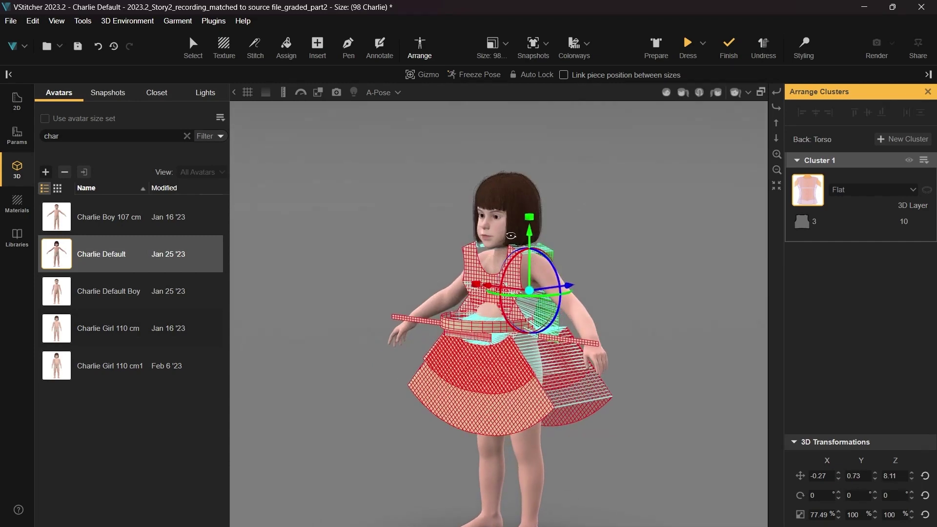
pyautogui.click(470, 297)
# Step: Lower the front skirt cluster slightly, select the low-waist cluster, and dress the Charlie avatar
pyautogui.keyDown('alt'); pyautogui.moveTo(488, 243); pyautogui.dragTo(498, 343); pyautogui.keyUp('alt')
pyautogui.click(497, 343)
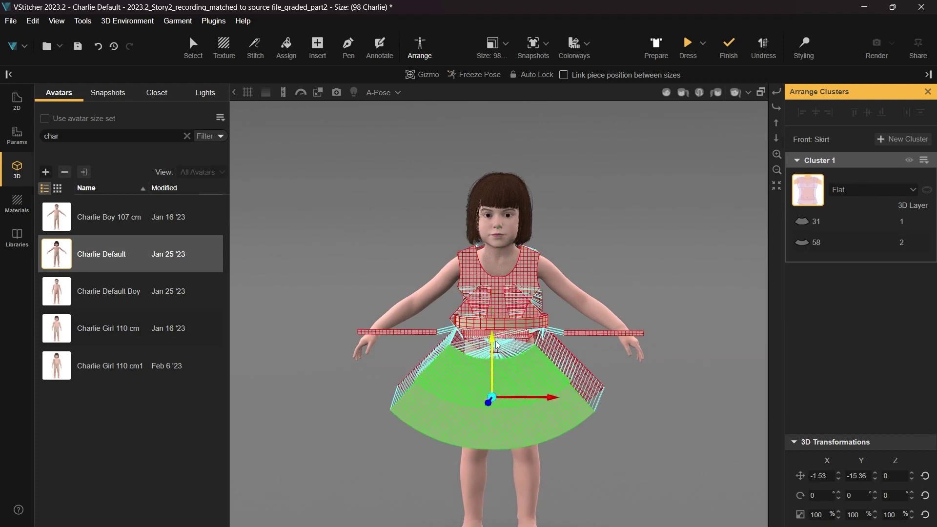
pyautogui.click(487, 334)
pyautogui.moveTo(487, 335); pyautogui.dragTo(593, 322)
pyautogui.press('space')
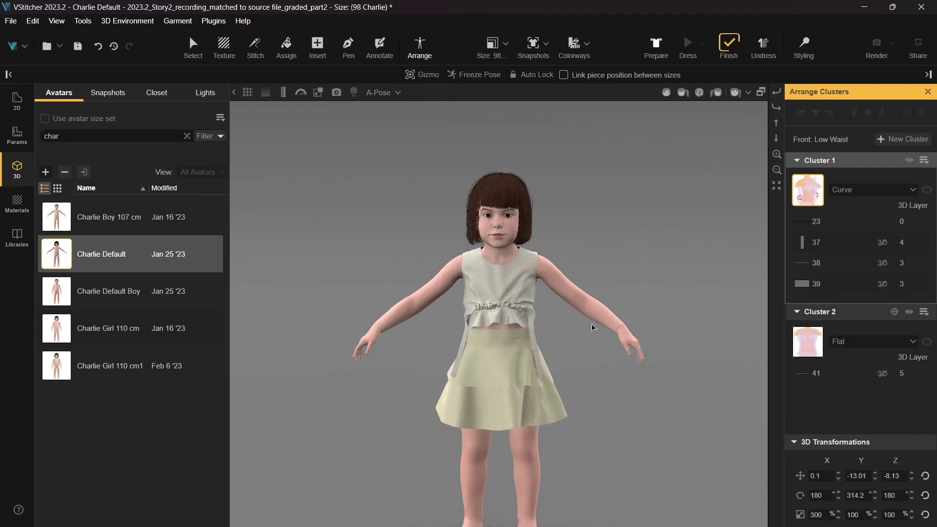
# Step: Pinch and pull the top's ruffle and both skirt tiers into shape on Charlie, and finish the drape
pyautogui.moveTo(510, 314); pyautogui.dragTo(500, 335)
pyautogui.moveTo(483, 317); pyautogui.dragTo(481, 331)
pyautogui.moveTo(543, 418); pyautogui.dragTo(582, 410)
pyautogui.moveTo(547, 370); pyautogui.dragTo(555, 352)
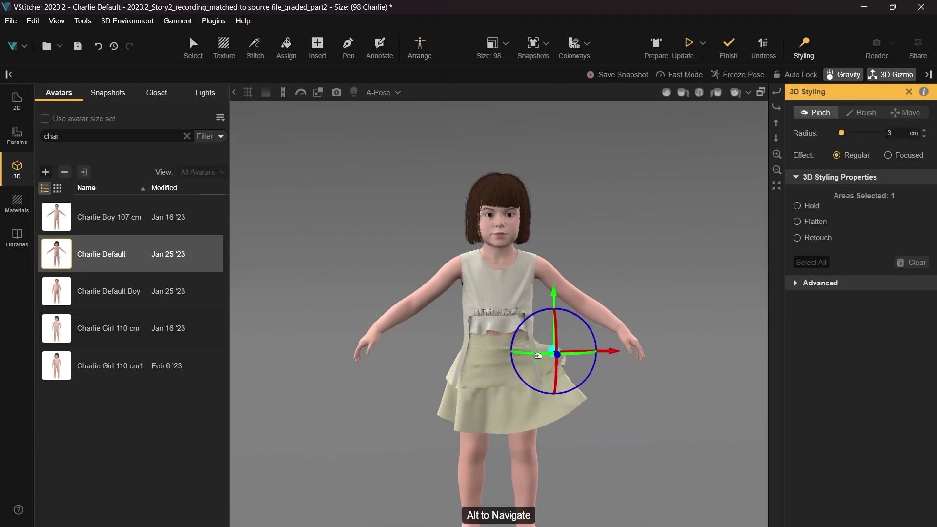
pyautogui.moveTo(497, 340)
pyautogui.mouseDown()
pyautogui.moveTo(506, 340)
pyautogui.moveTo(498, 335)
pyautogui.mouseUp()
pyautogui.press('space')
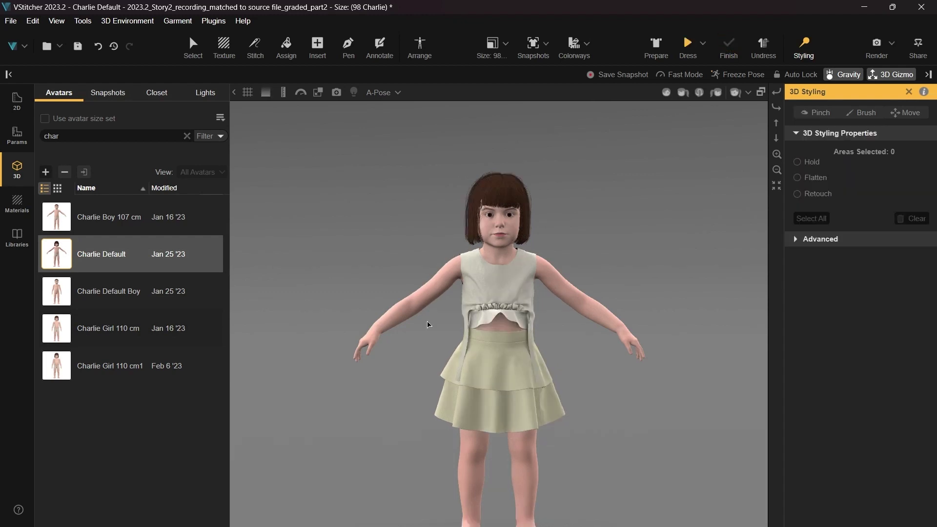
# Step: Find and load the Emily 140 cm avatar, and undress the garment from it
pyautogui.doubleClick(78, 135)
pyautogui.write('emi')
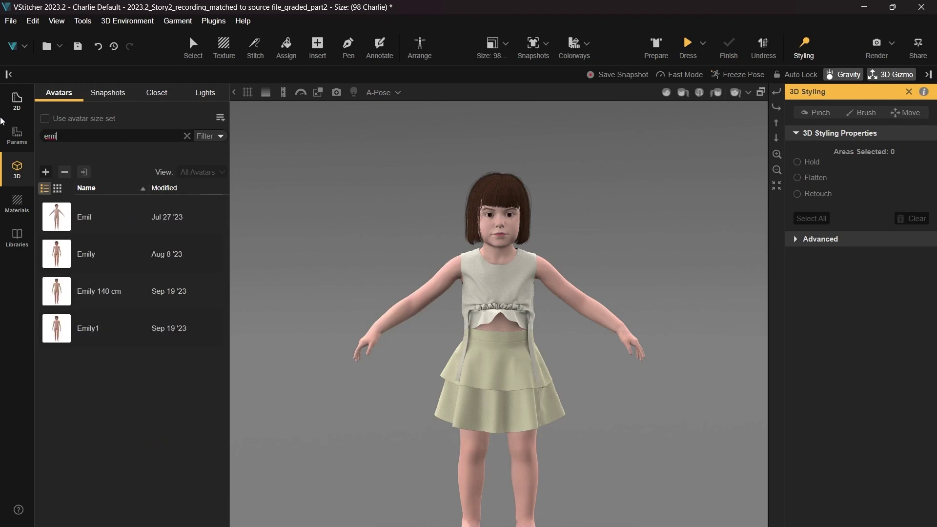
pyautogui.doubleClick(113, 290)
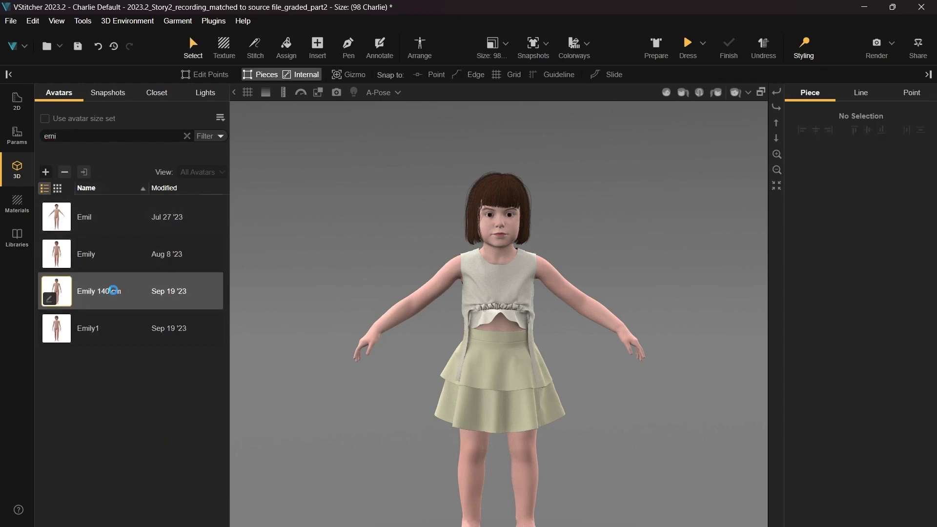
pyautogui.click(765, 45)
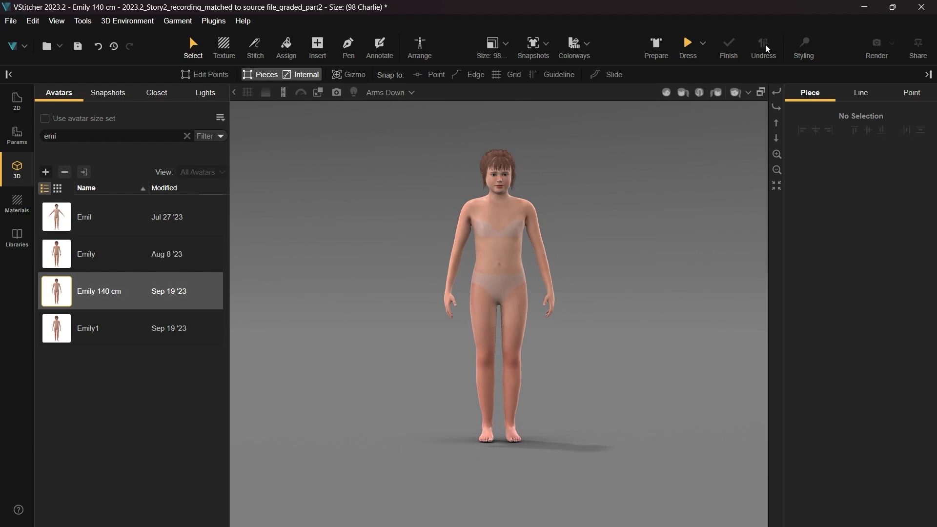
# Step: Switch the garment size to 140 and prepare its pieces around the Emily 140 cm avatar
pyautogui.click(508, 42)
pyautogui.click(506, 200)
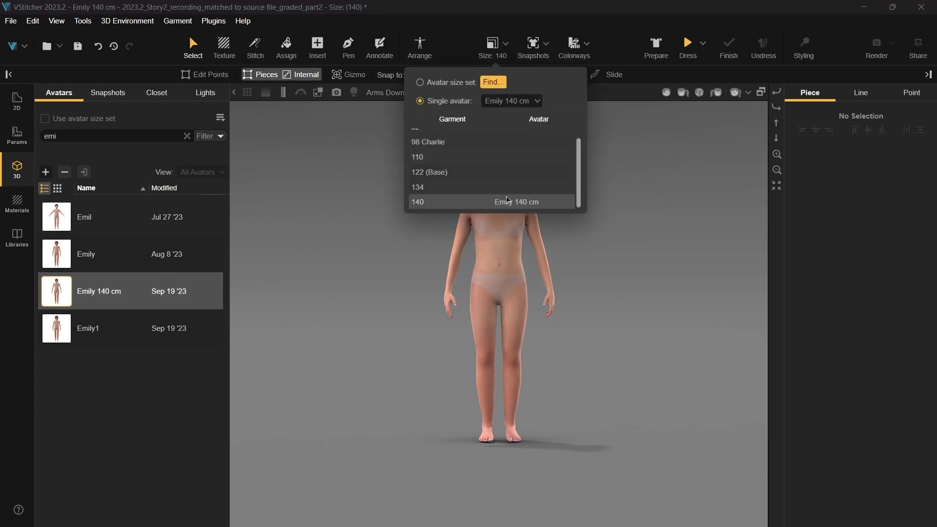
pyautogui.click(657, 45)
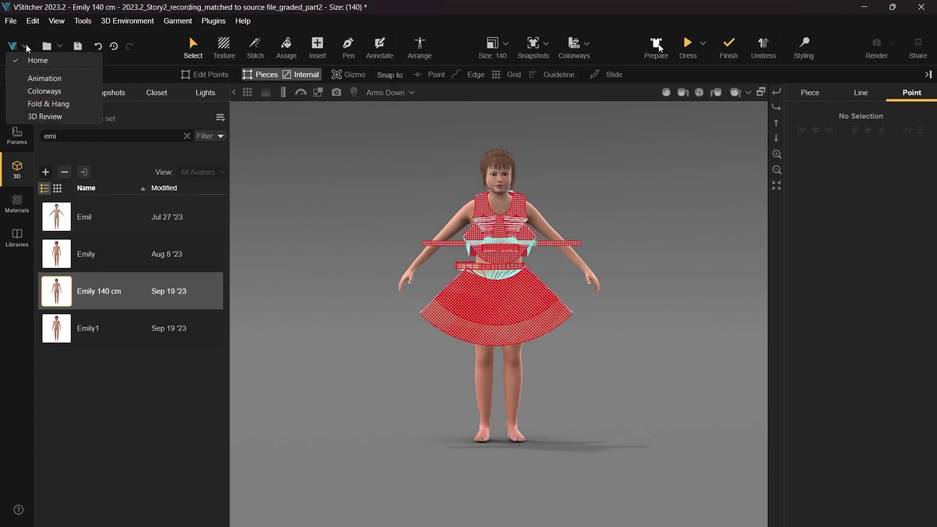
# Step: In the 3D Review workspace, add review windows for the size 98 Emily and size 98 Charlie snapshots
pyautogui.click(420, 47)
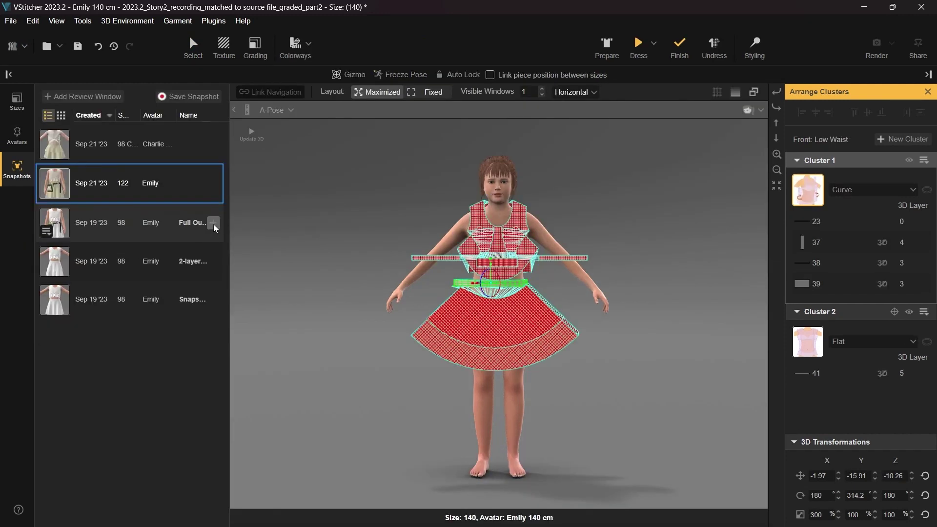
pyautogui.click(213, 224)
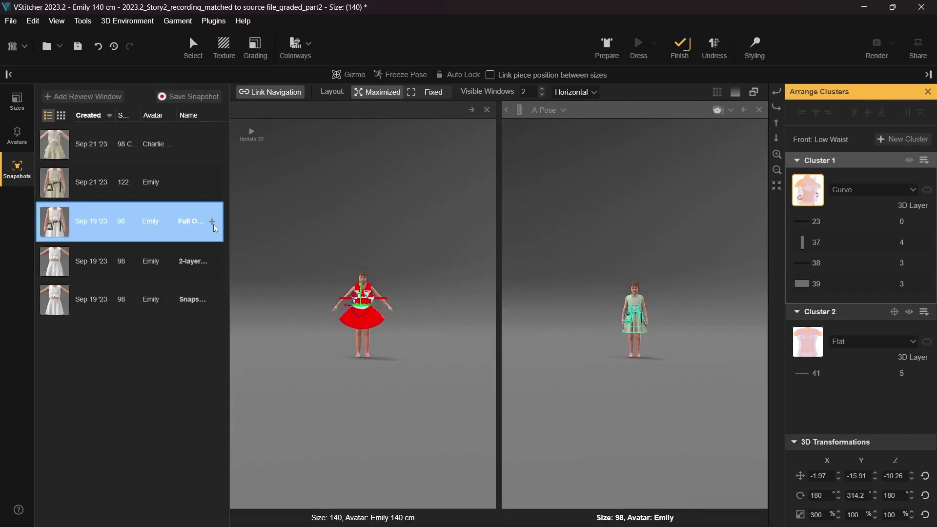
pyautogui.click(212, 144)
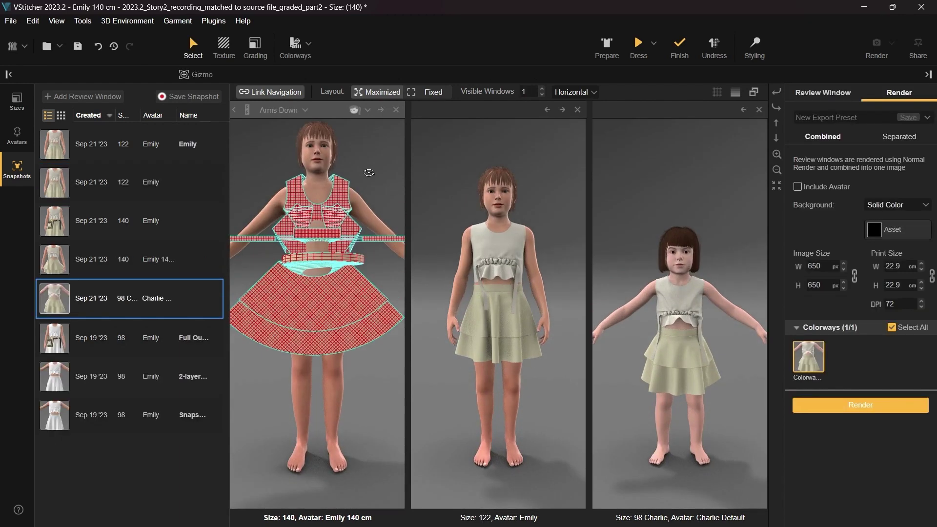
# Step: Link piece position between sizes, prepare size 122 on Emily, and reposition its front torso and skirt clusters
pyautogui.click(345, 225)
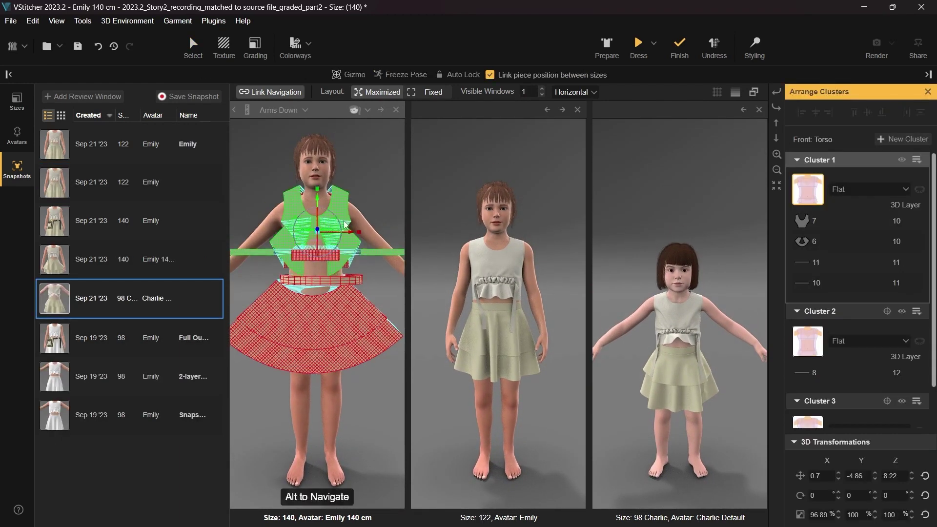
pyautogui.click(462, 168)
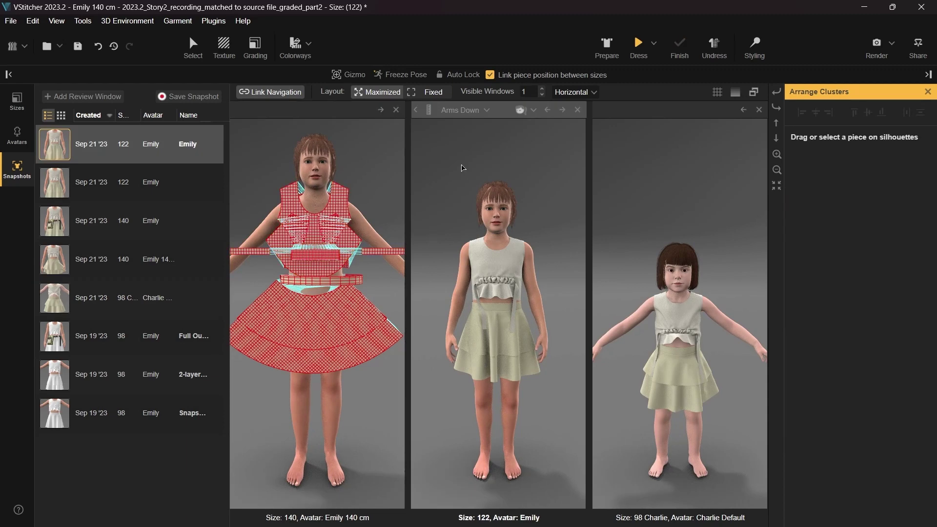
pyautogui.click(608, 48)
pyautogui.click(531, 279)
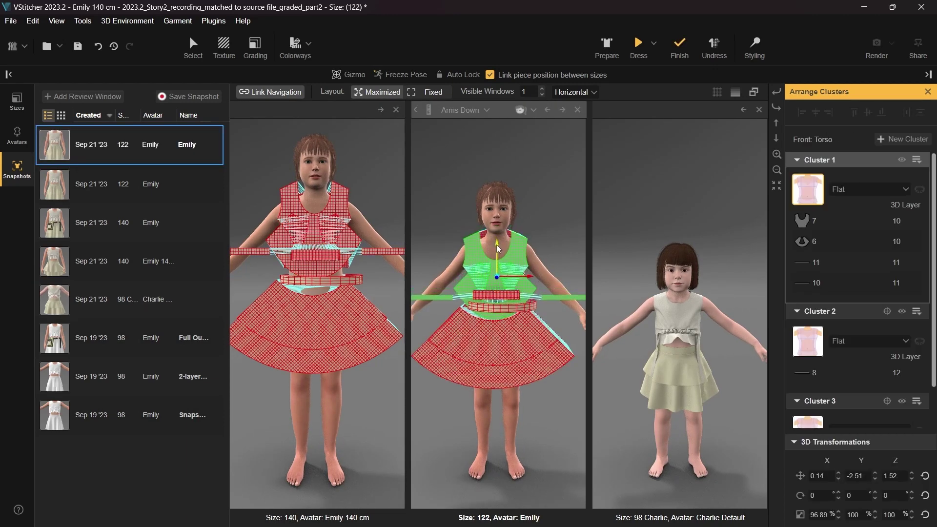
pyautogui.moveTo(531, 277); pyautogui.dragTo(532, 278)
pyautogui.click(526, 352)
pyautogui.moveTo(528, 354); pyautogui.dragTo(530, 353)
# Step: Prepare the size 98 garment on Charlie, then dress the 98, 122 and 140 review windows in turn
pyautogui.click(629, 195)
pyautogui.click(610, 44)
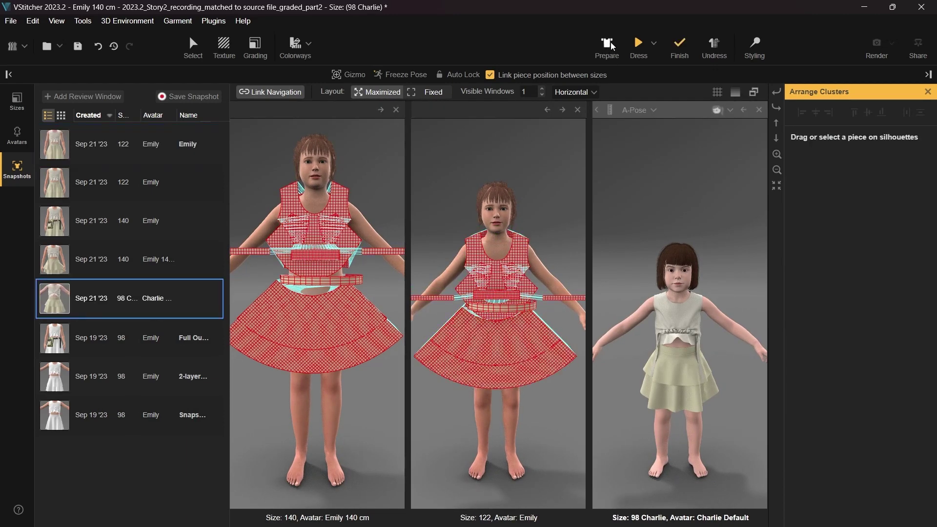
pyautogui.click(678, 371)
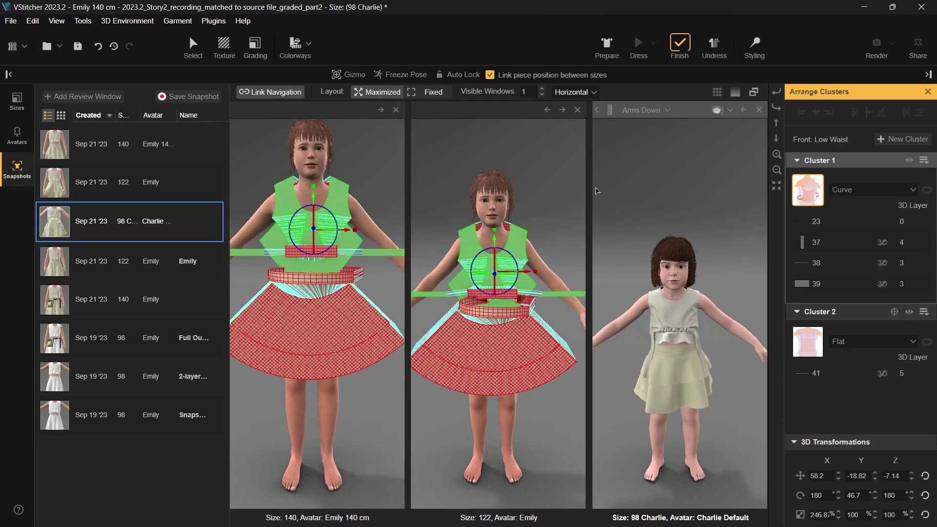
pyautogui.click(553, 189)
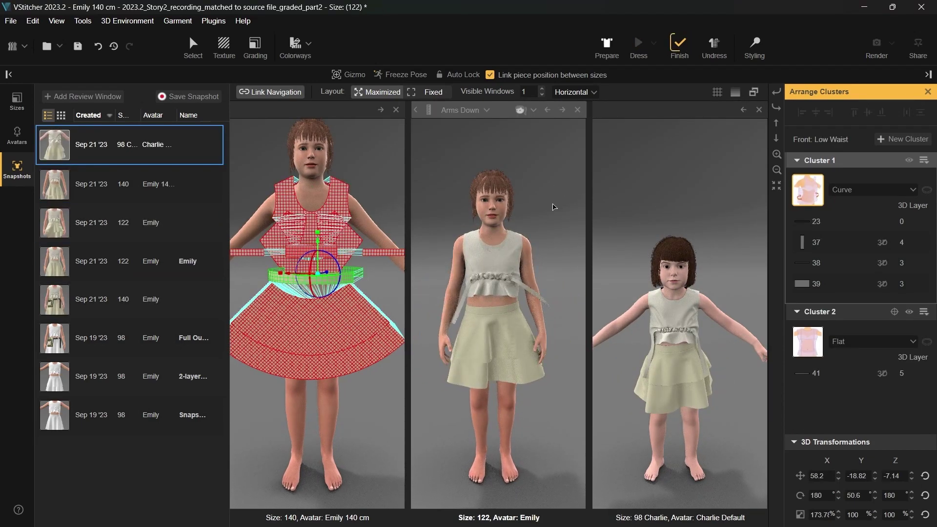
pyautogui.click(373, 181)
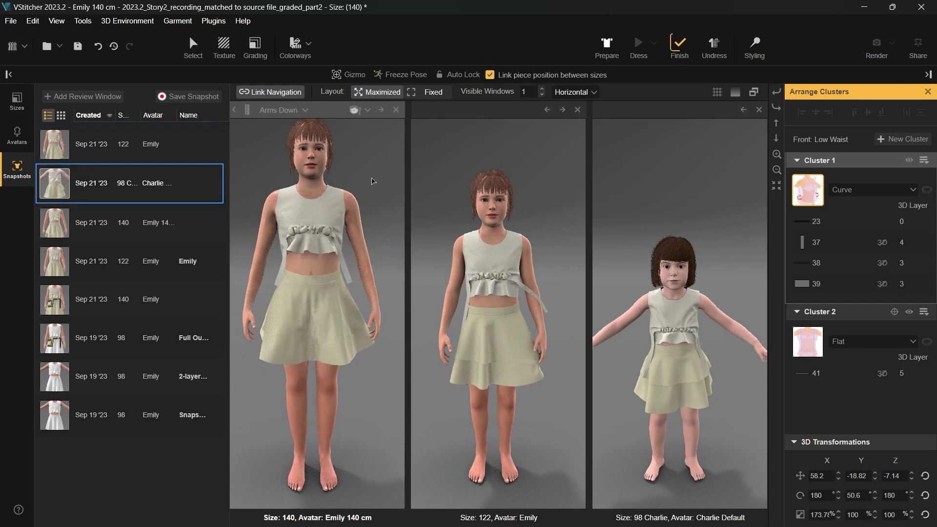
# Step: Open 3D Styling and pinch the size 140 top's ruffle and skirt on Emily 140 cm into shape
pyautogui.click(754, 47)
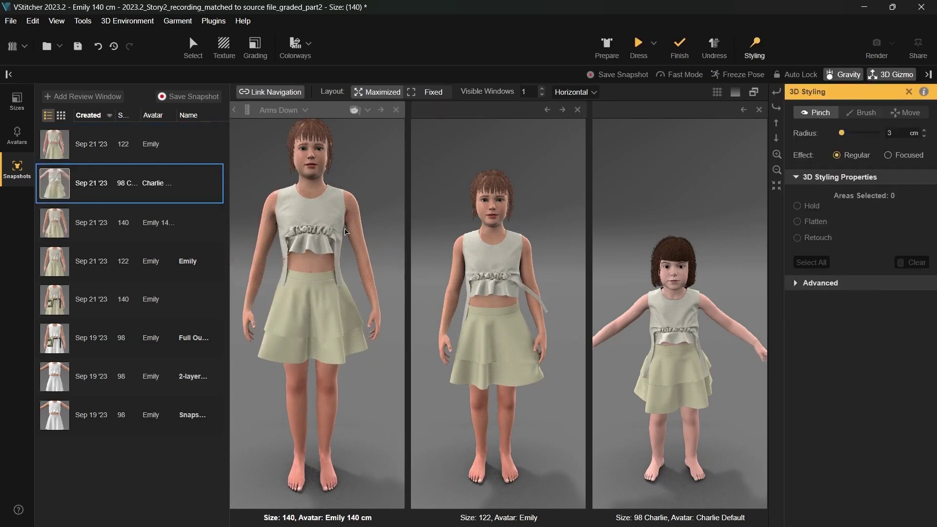
pyautogui.moveTo(303, 249); pyautogui.dragTo(288, 265)
pyautogui.click(289, 296)
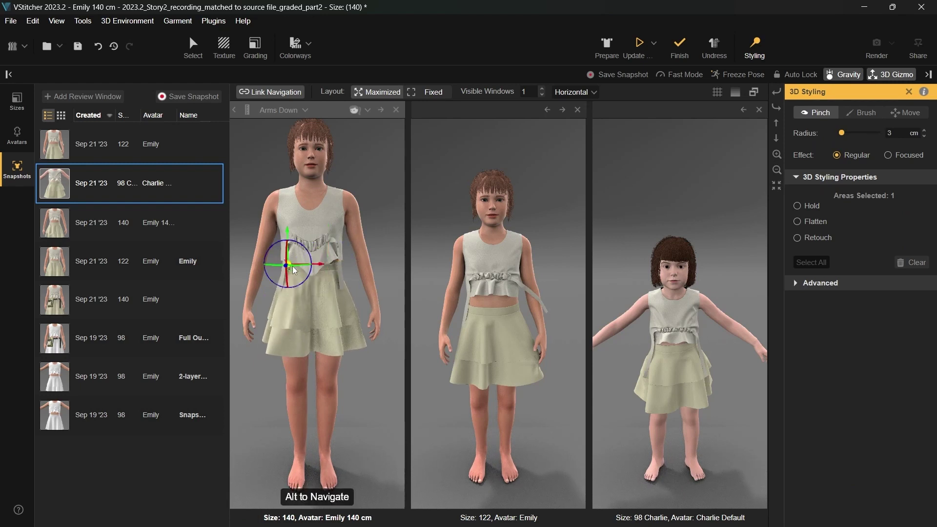
pyautogui.click(383, 233)
# Step: Pinch the size 122 top's ruffle and skirt hem on Emily so the layers fall into place
pyautogui.click(493, 286)
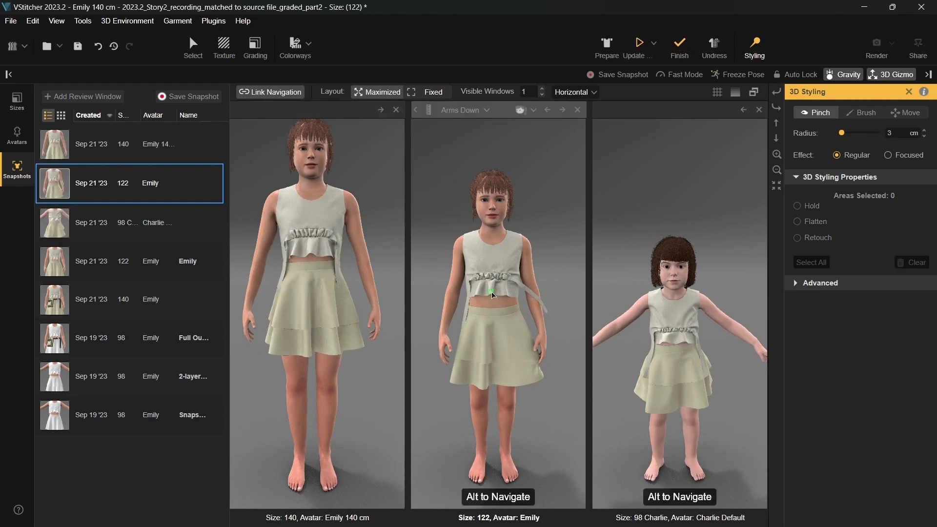
pyautogui.moveTo(495, 293); pyautogui.dragTo(472, 313)
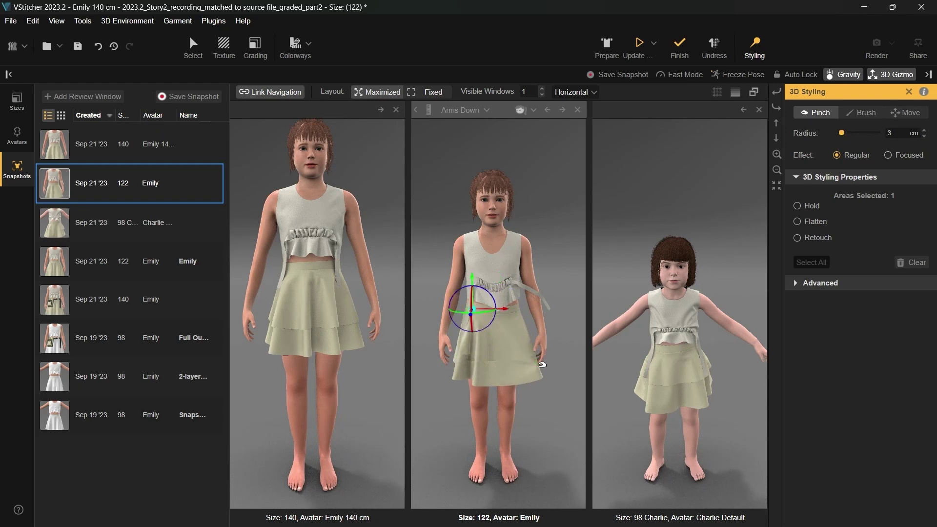
pyautogui.moveTo(539, 363); pyautogui.dragTo(528, 366)
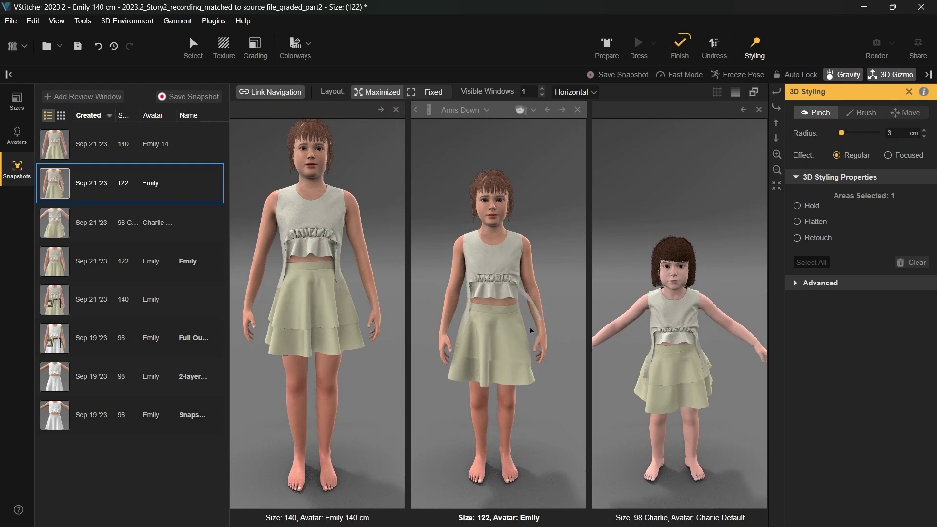
# Step: Pinch the size 98 top's ruffle and the skirt tiers on Charlie into shape and finish the drape
pyautogui.click(671, 337)
pyautogui.moveTo(673, 339); pyautogui.dragTo(658, 405)
pyautogui.moveTo(708, 383); pyautogui.dragTo(711, 404)
pyautogui.moveTo(674, 354); pyautogui.dragTo(673, 334)
pyautogui.moveTo(712, 393); pyautogui.dragTo(710, 385)
# Step: Return to the Home workspace and place the PP rainbow artwork centred above the size 122 top's ruffle, 3 cm up in Position Y
pyautogui.click(13, 46)
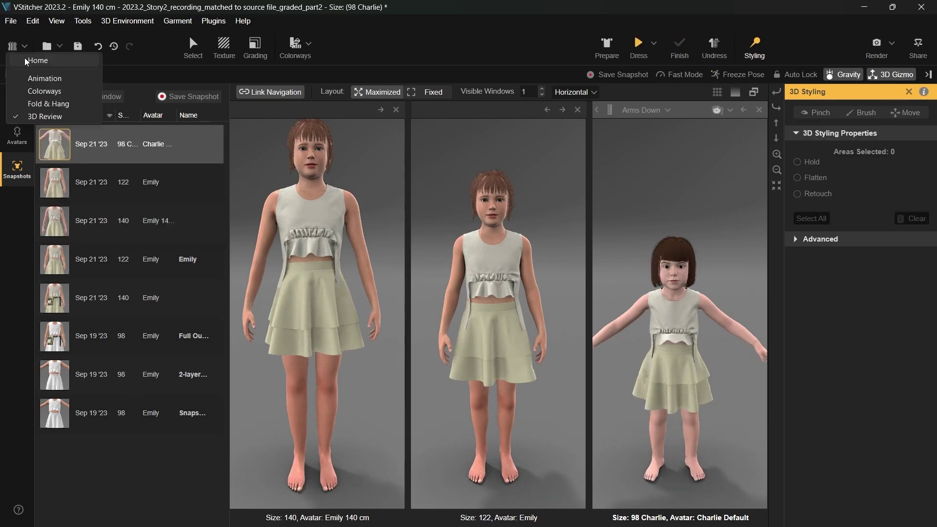
pyautogui.click(32, 61)
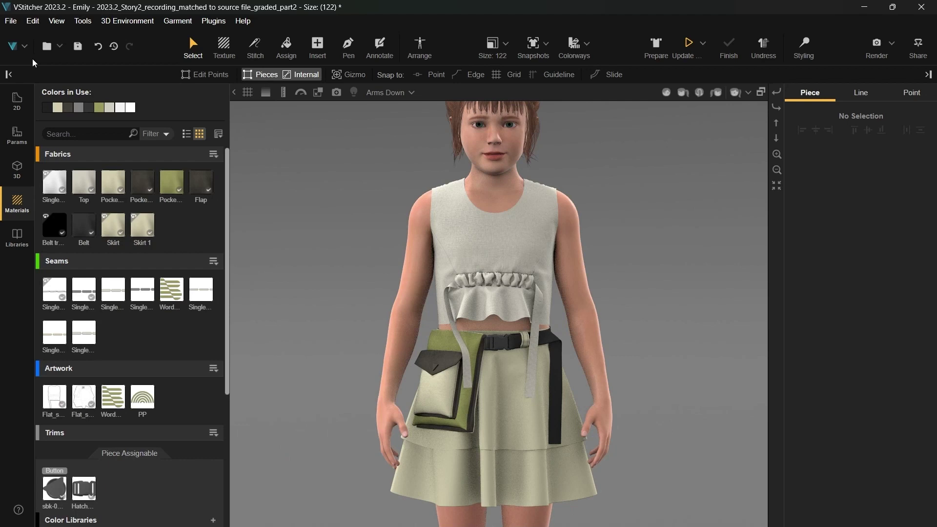
pyautogui.moveTo(143, 400); pyautogui.dragTo(498, 267)
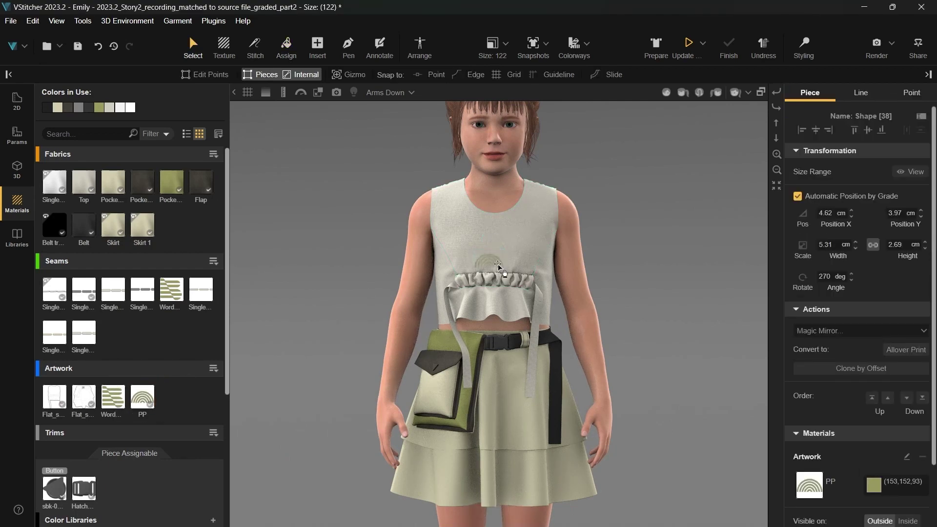
# Step: Open Design in Sizes, disable Automatic Position by Grade for the rainbow artwork on size 98 Charlie, and set its Position Y to 2.3 cm
pyautogui.click(83, 21)
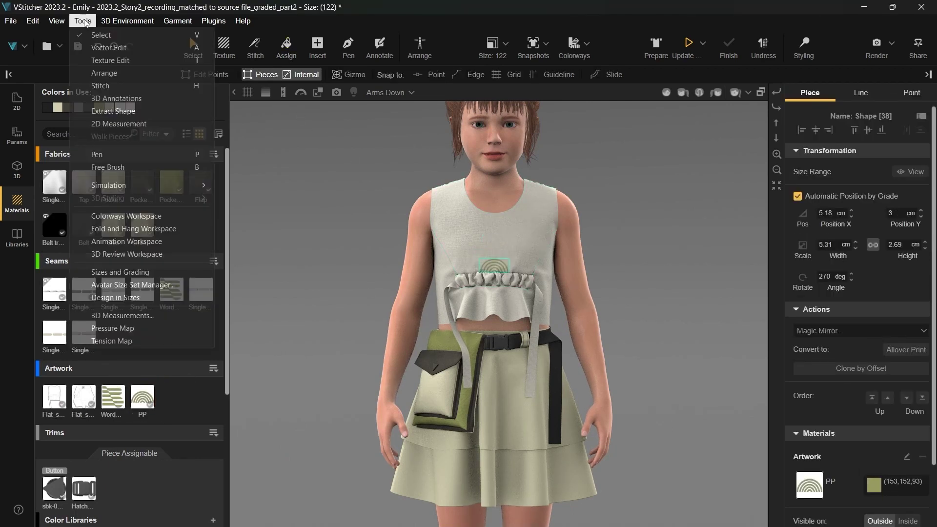
pyautogui.click(123, 298)
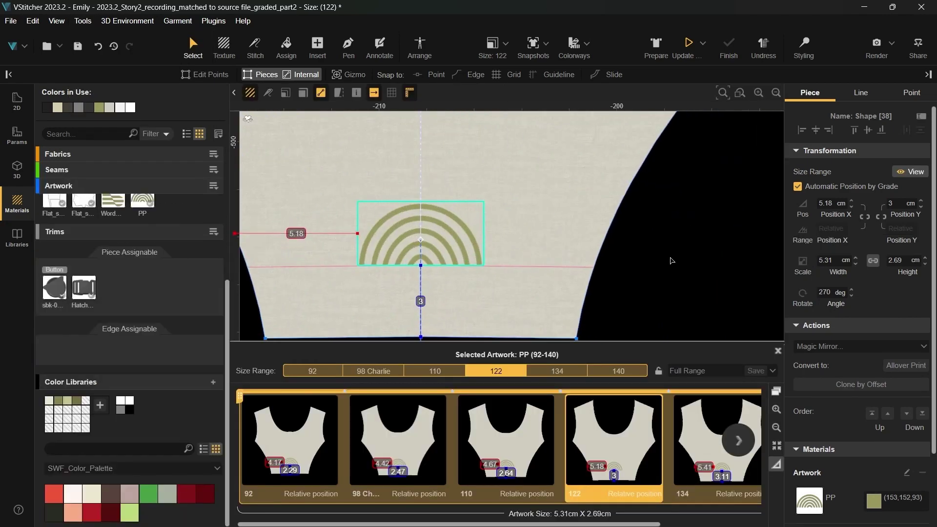
pyautogui.click(416, 436)
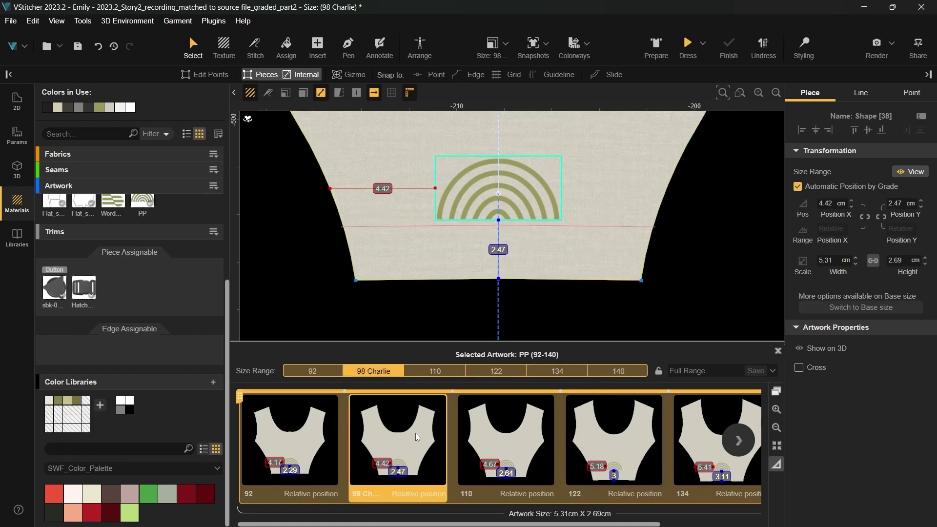
pyautogui.click(798, 187)
pyautogui.moveTo(537, 192); pyautogui.dragTo(538, 197)
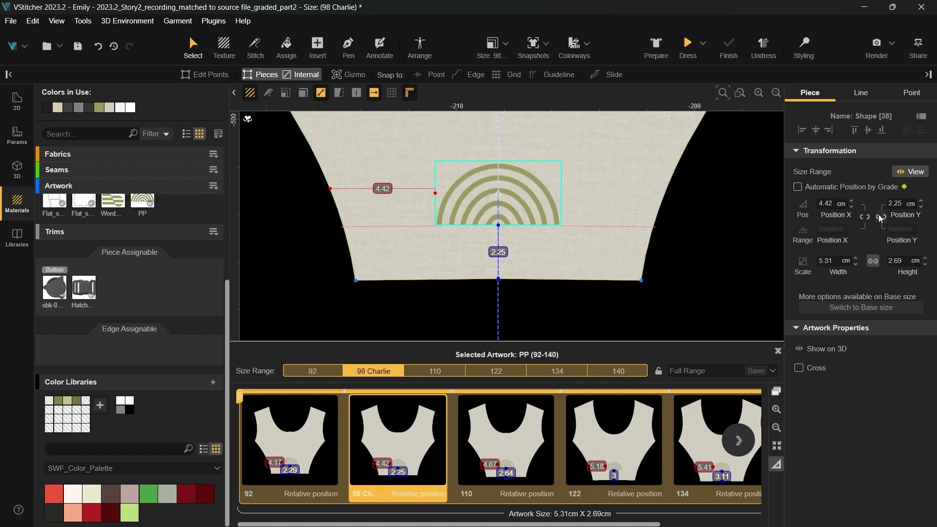
pyautogui.click(904, 202)
pyautogui.write('2.3')
pyautogui.press('Return')
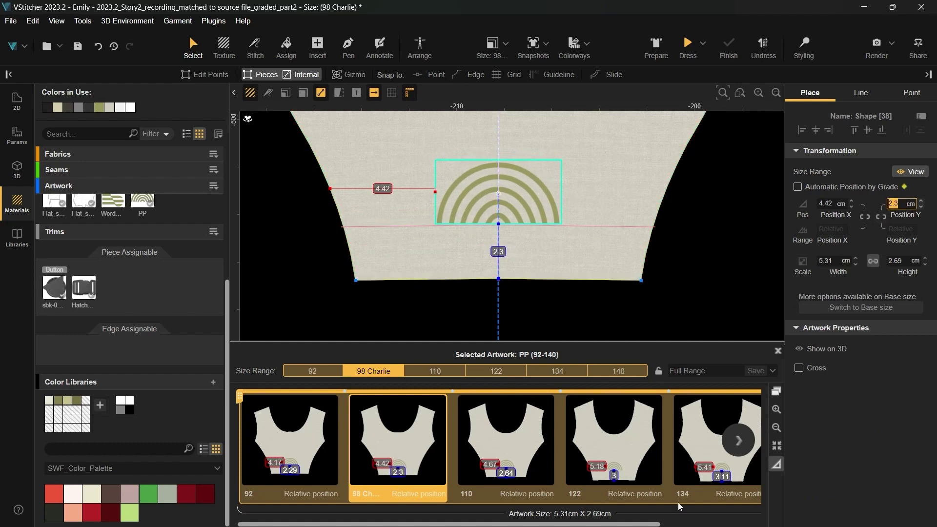
# Step: Move the rainbow artwork up on the size 140 top and set its Position Y to 3.6 cm
pyautogui.moveTo(651, 523); pyautogui.dragTo(778, 521)
pyautogui.click(689, 435)
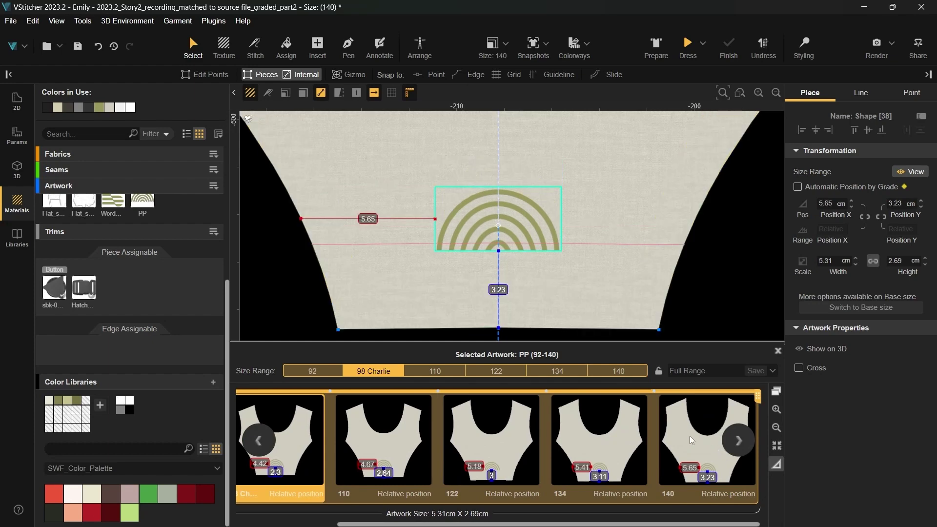
pyautogui.moveTo(490, 195); pyautogui.dragTo(490, 193)
pyautogui.click(906, 204)
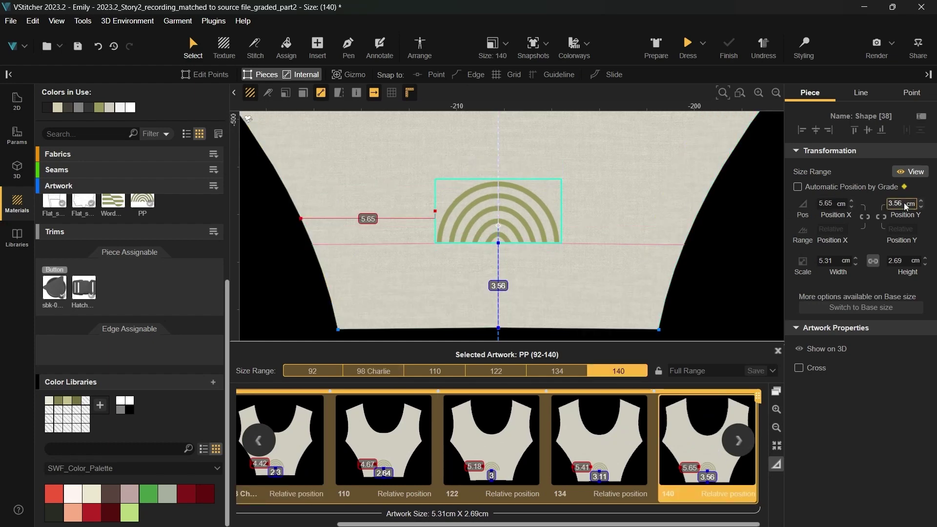
pyautogui.press('Return')
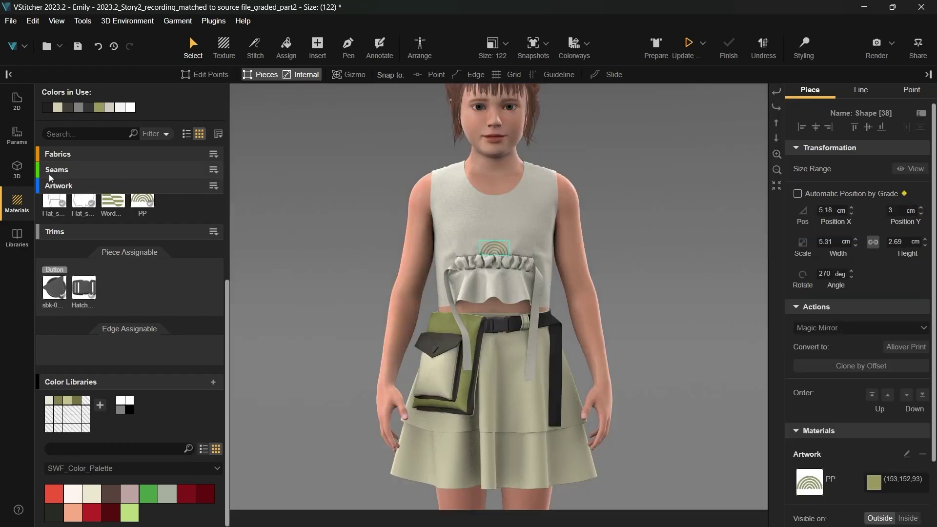
# Step: Load the saved size 98 Charlie and size 140 Emily 140 cm snapshots to check the artwork's placement in 3D
pyautogui.click(17, 170)
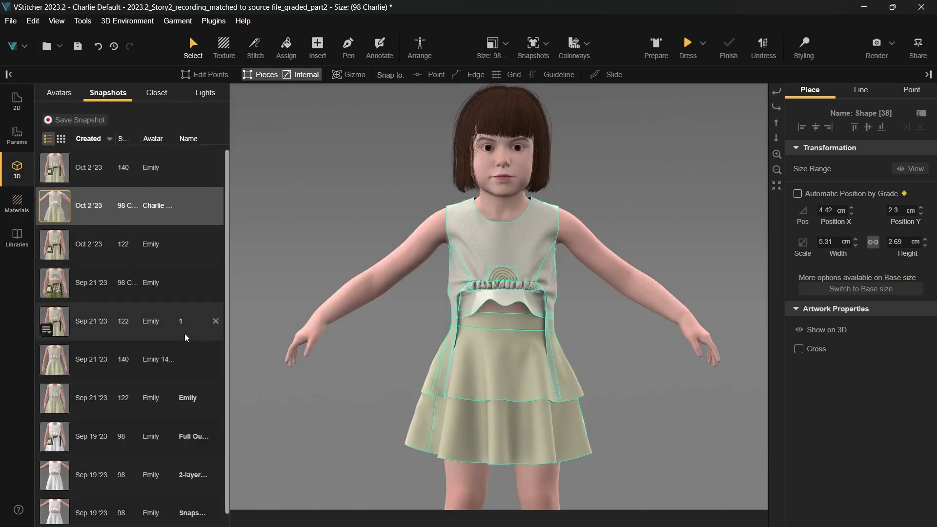
pyautogui.doubleClick(146, 360)
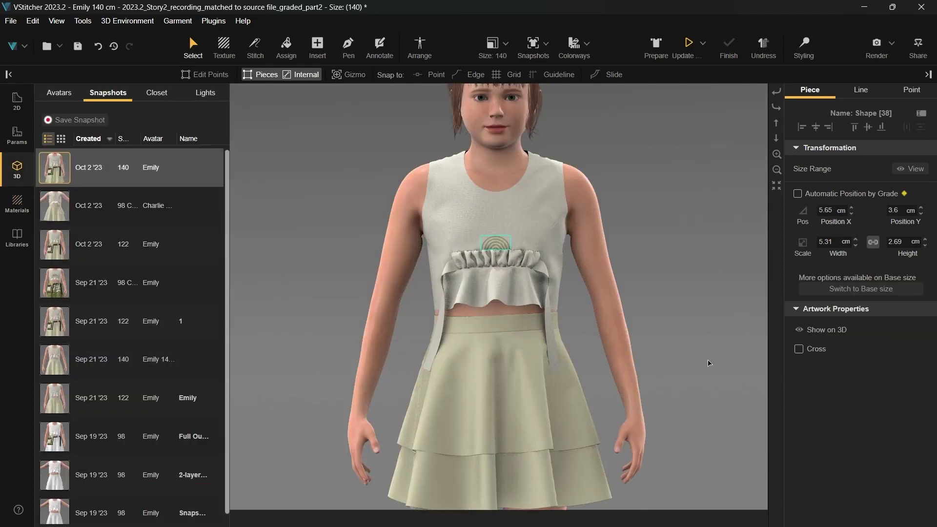